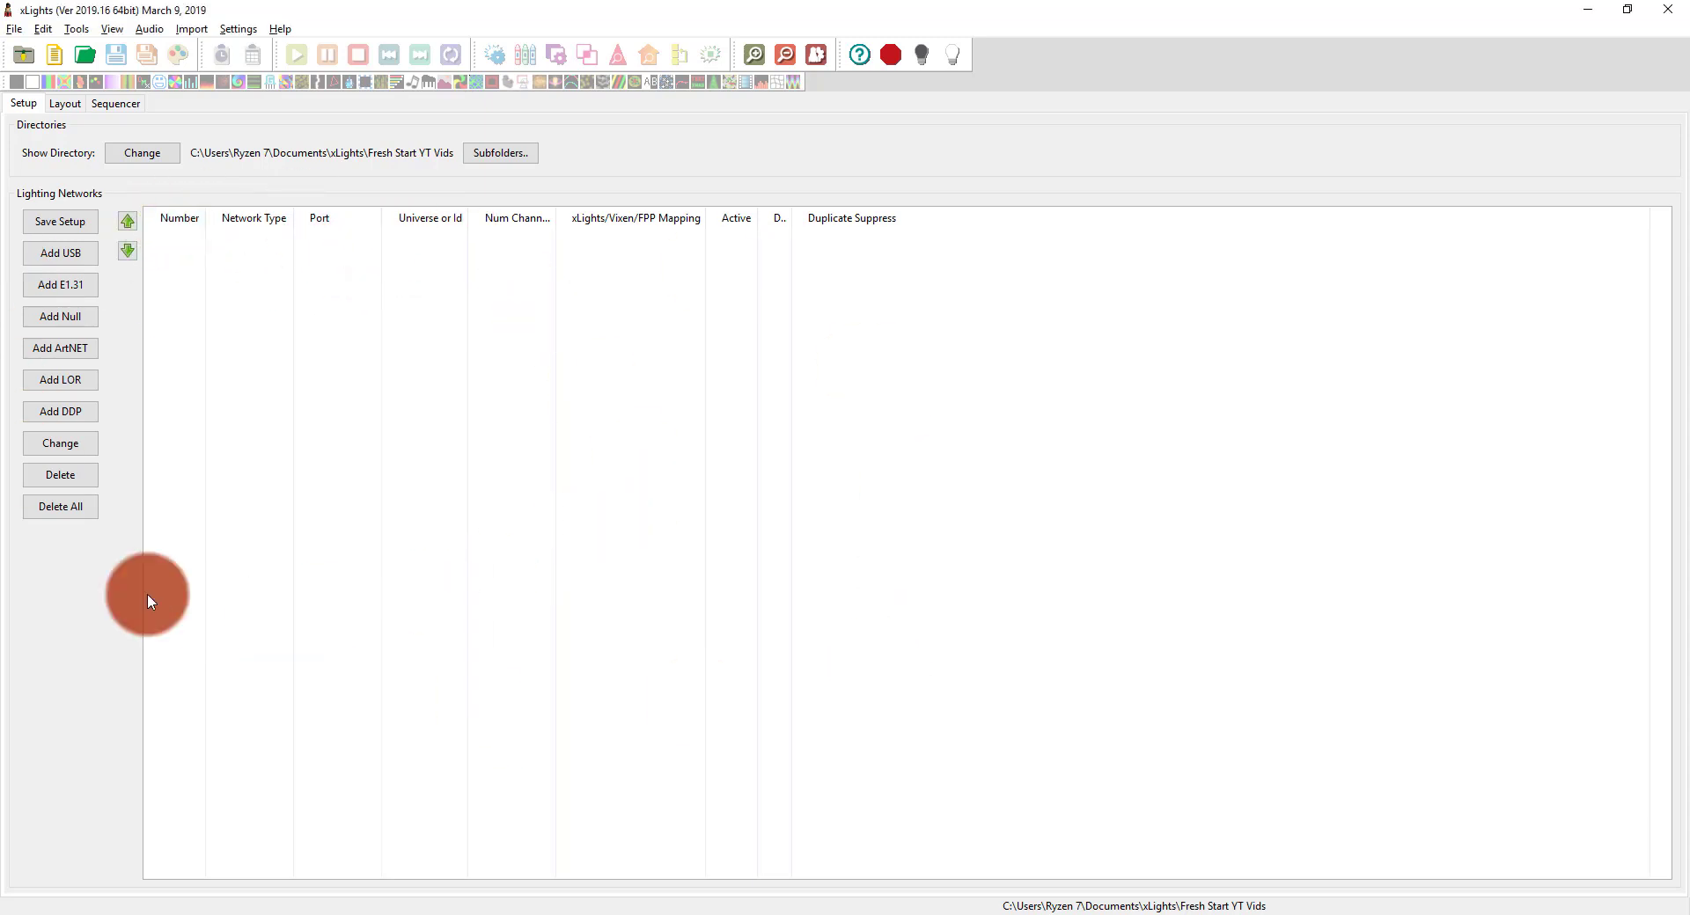
Step: Leave the Setup networks page for the Layout tab, showing an empty model list and blank Default preview
{"action": "left_click", "coordinate": [68, 100]}
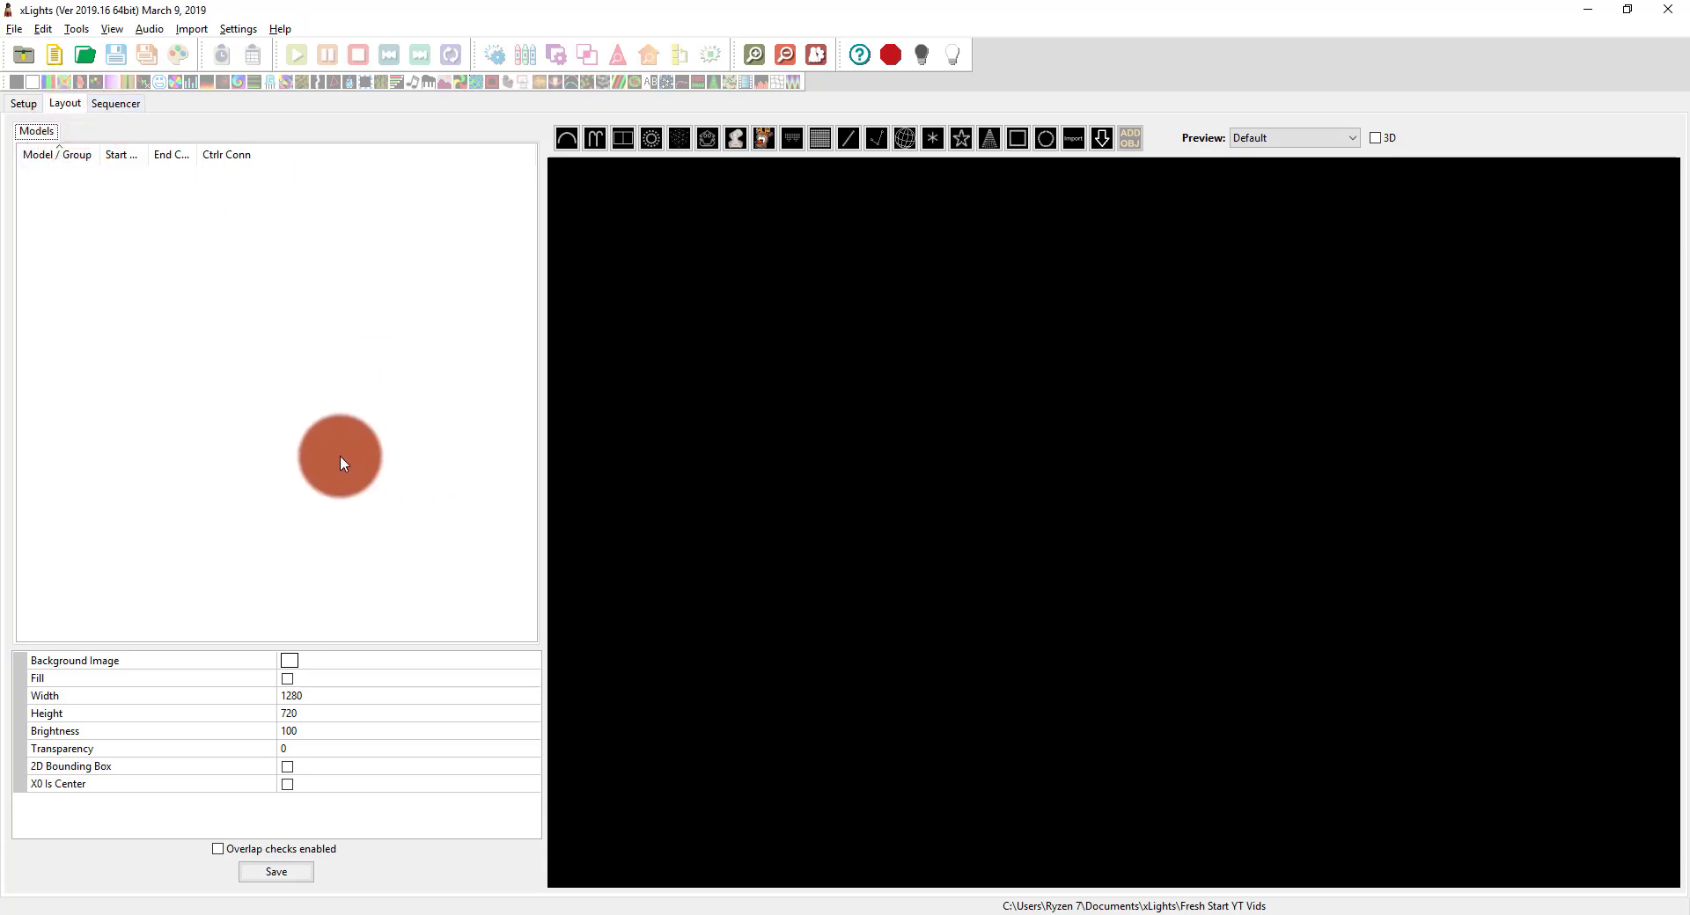
Step: Set 'My house for xLights.png' from Downloads as the Default preview's background image
{"action": "left_click", "coordinate": [289, 660]}
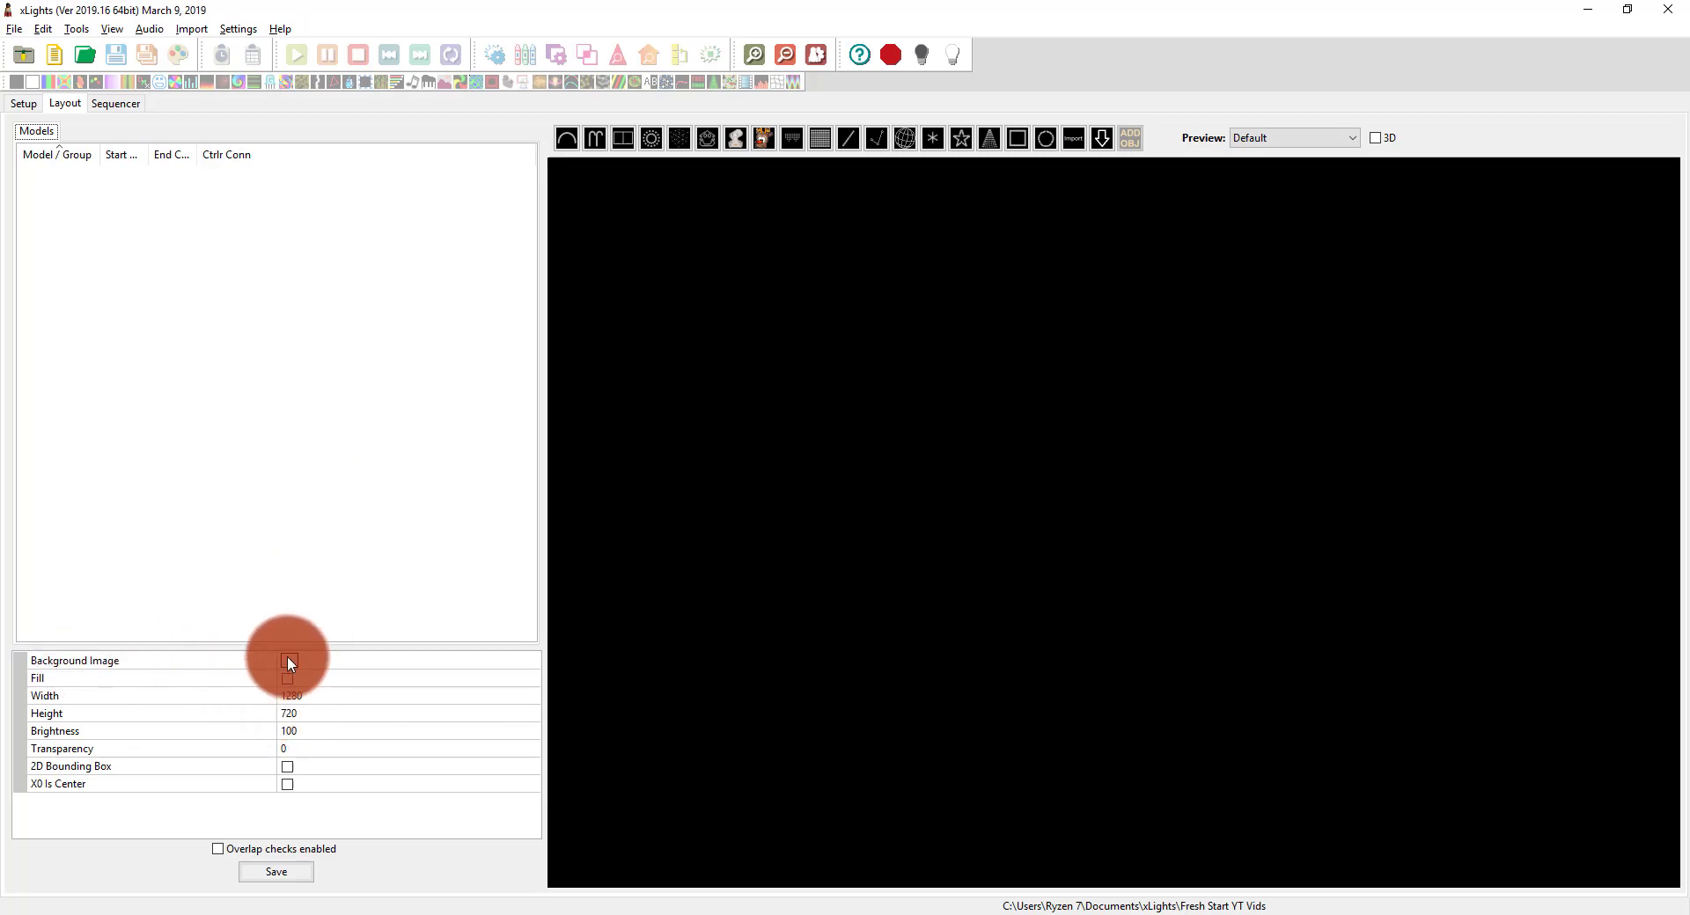
{"action": "left_click", "coordinate": [528, 667]}
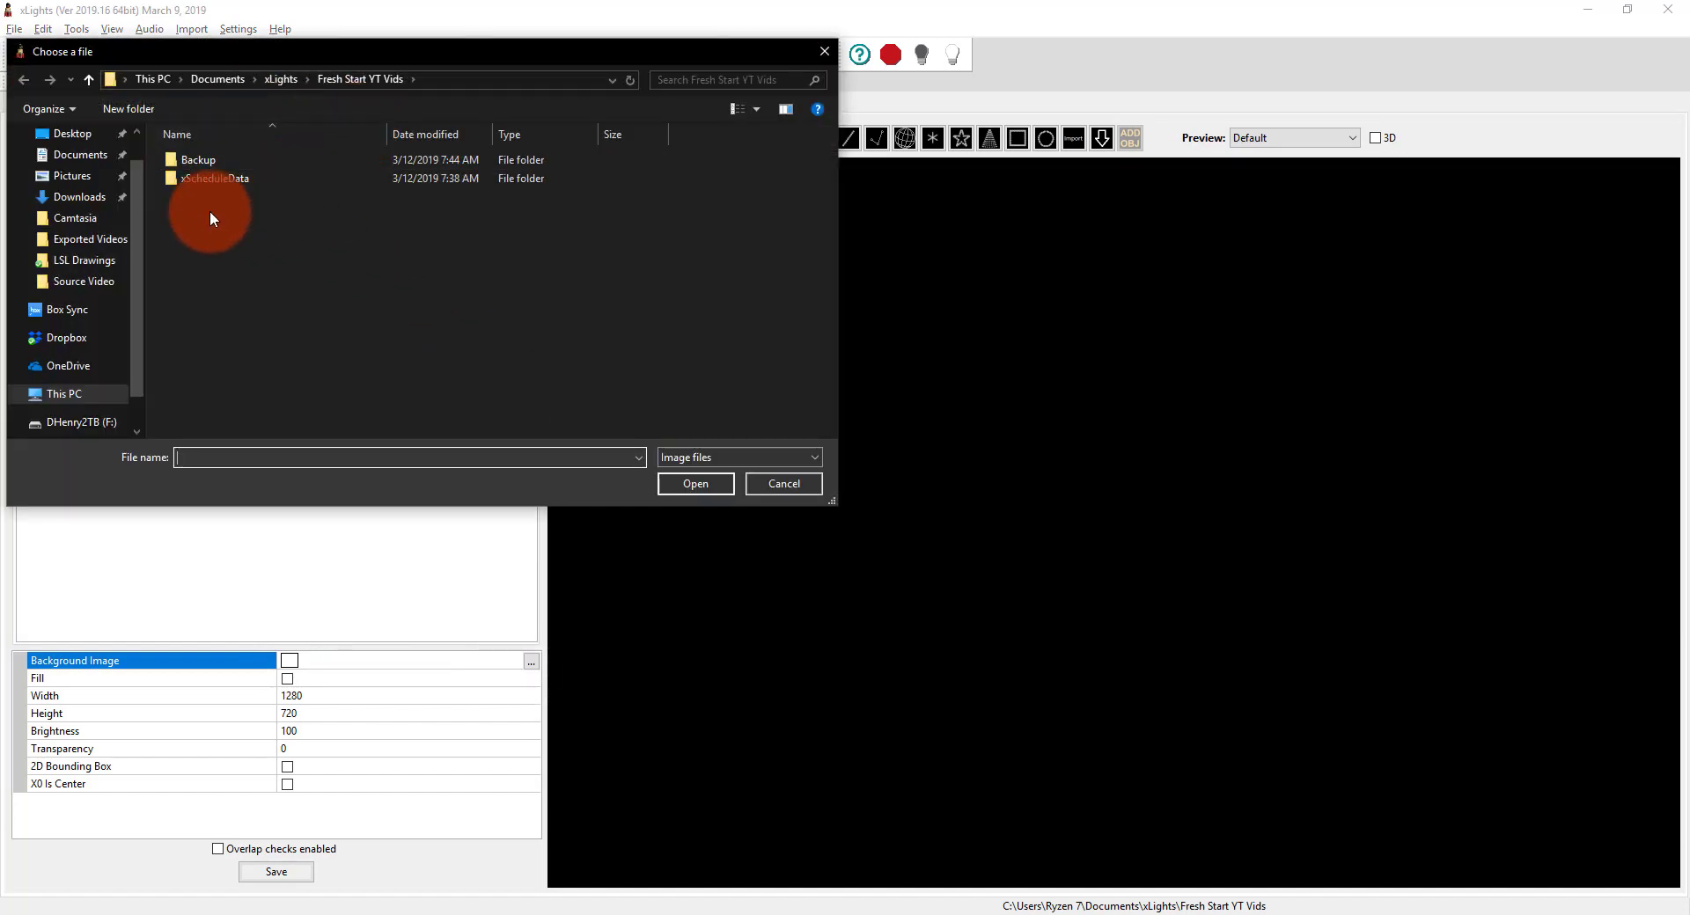
{"action": "left_click", "coordinate": [95, 191]}
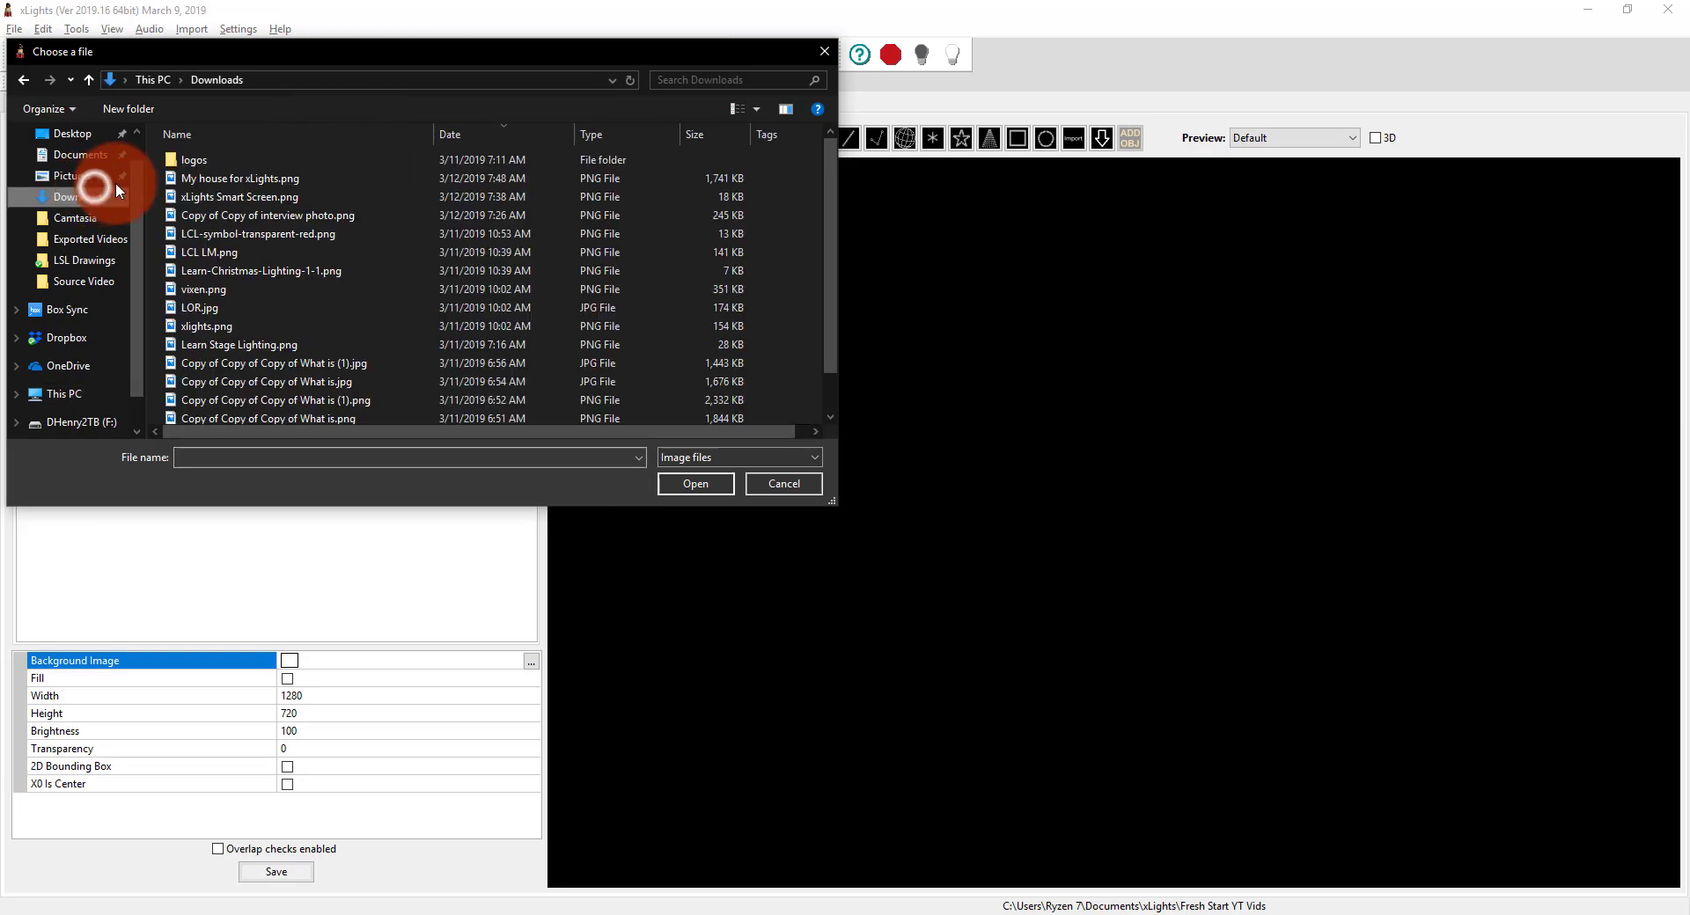
{"action": "double_click", "coordinate": [213, 178]}
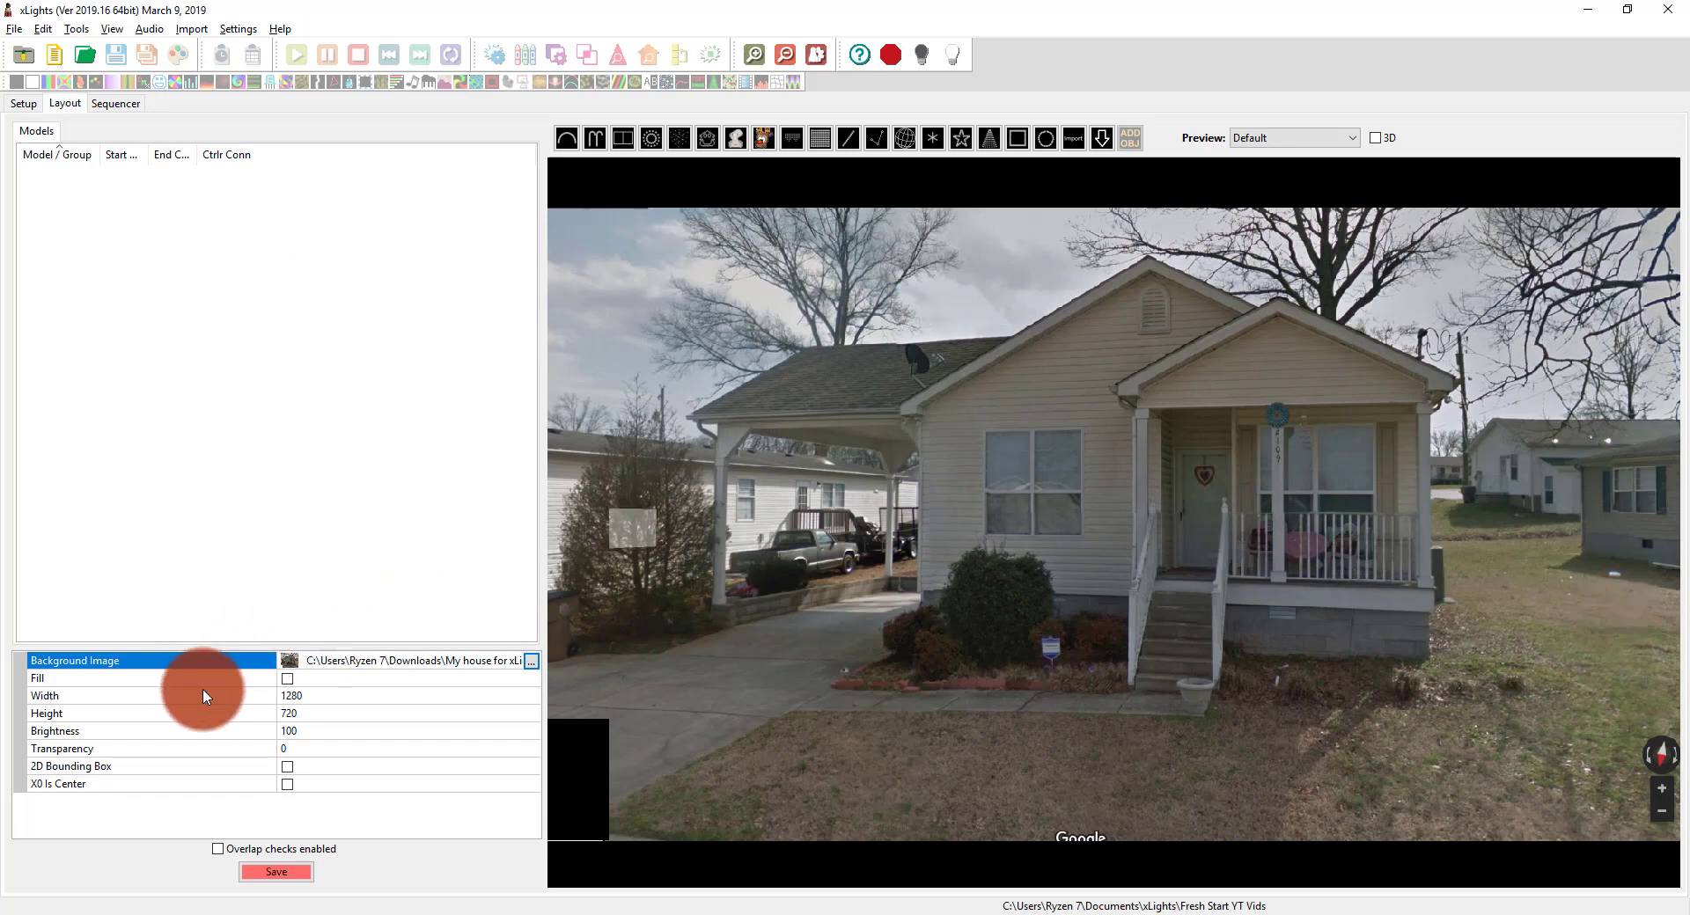
Step: Toggle the background fill option, set background brightness to 30, and save the layout
{"action": "left_click", "coordinate": [285, 680]}
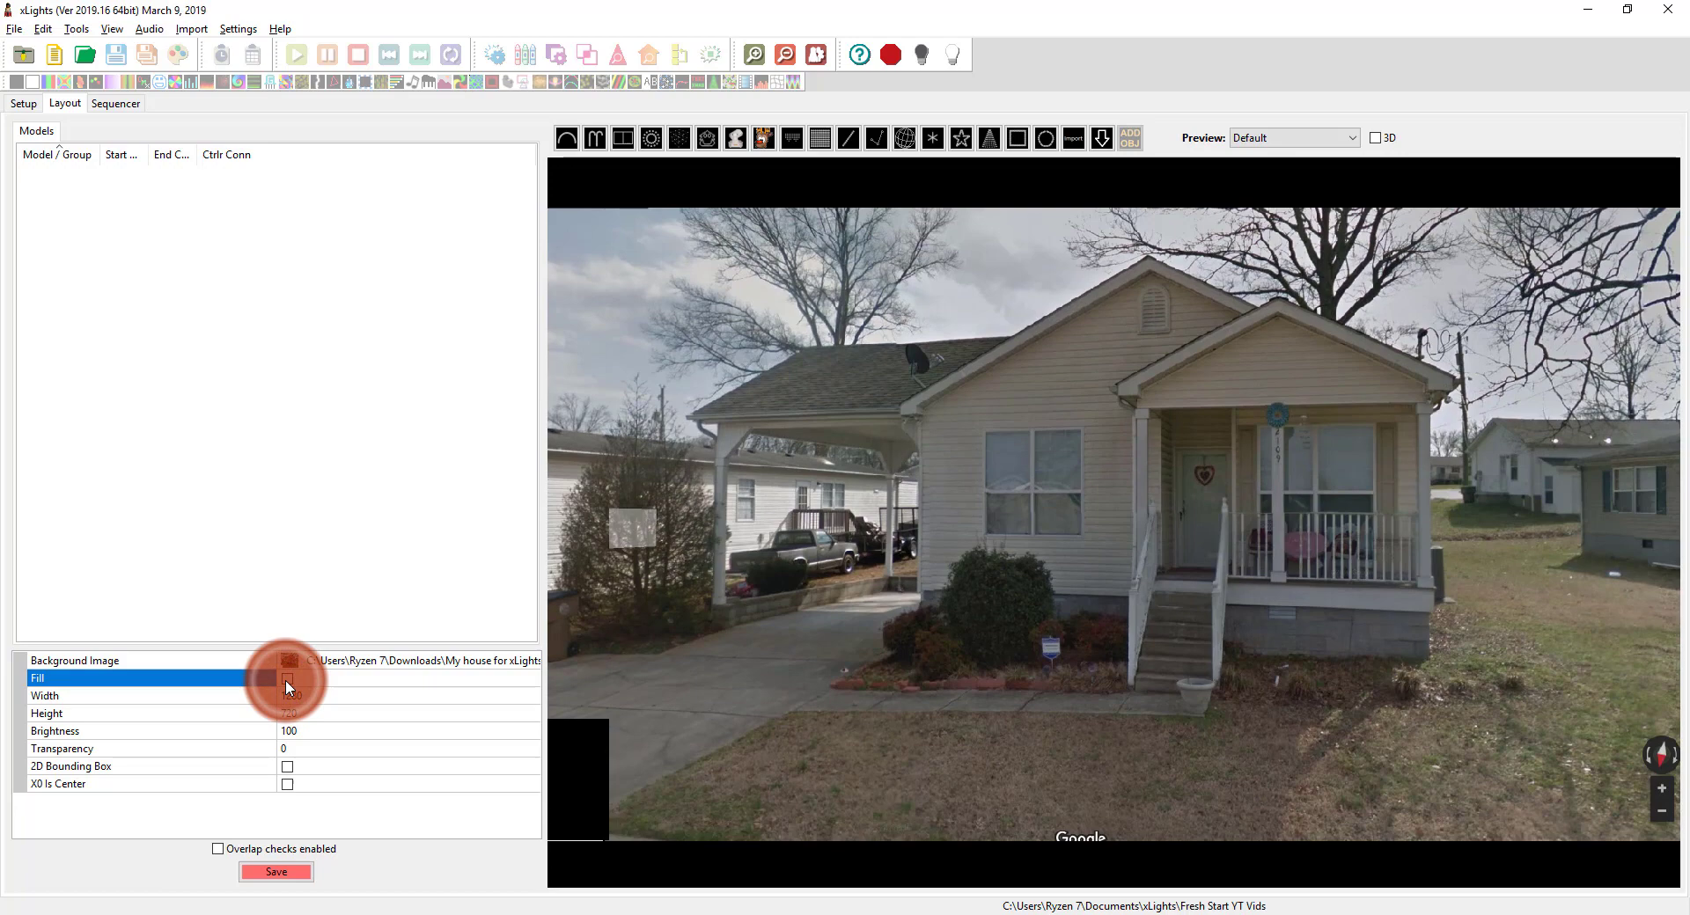
{"action": "left_click", "coordinate": [288, 680]}
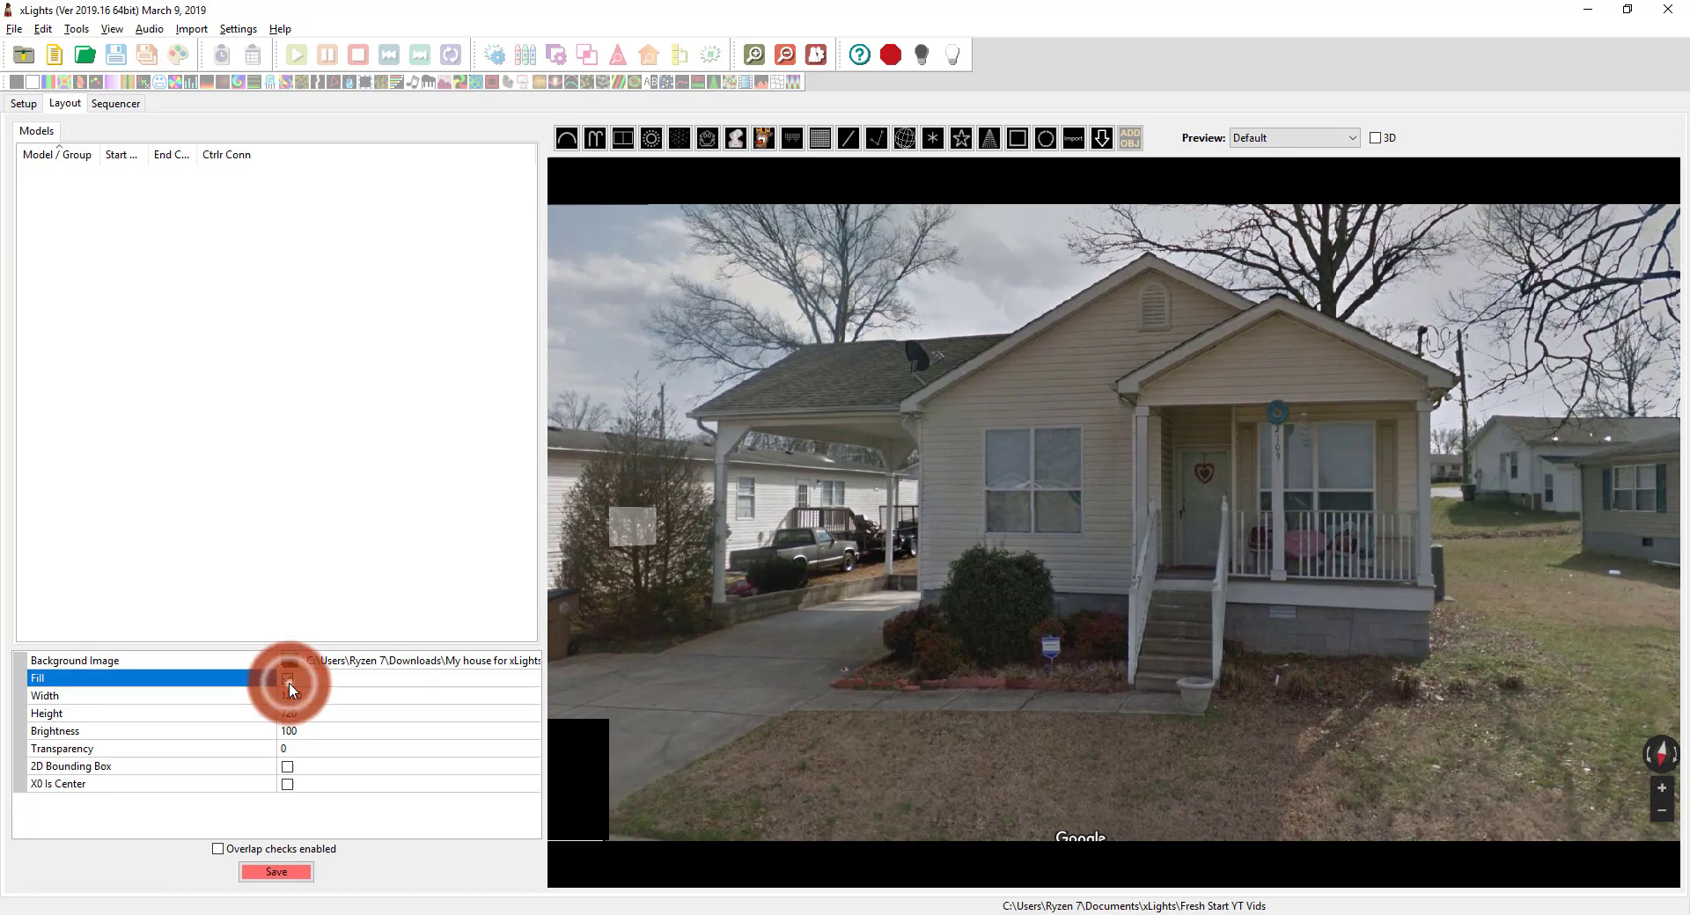
{"action": "left_click", "coordinate": [285, 732]}
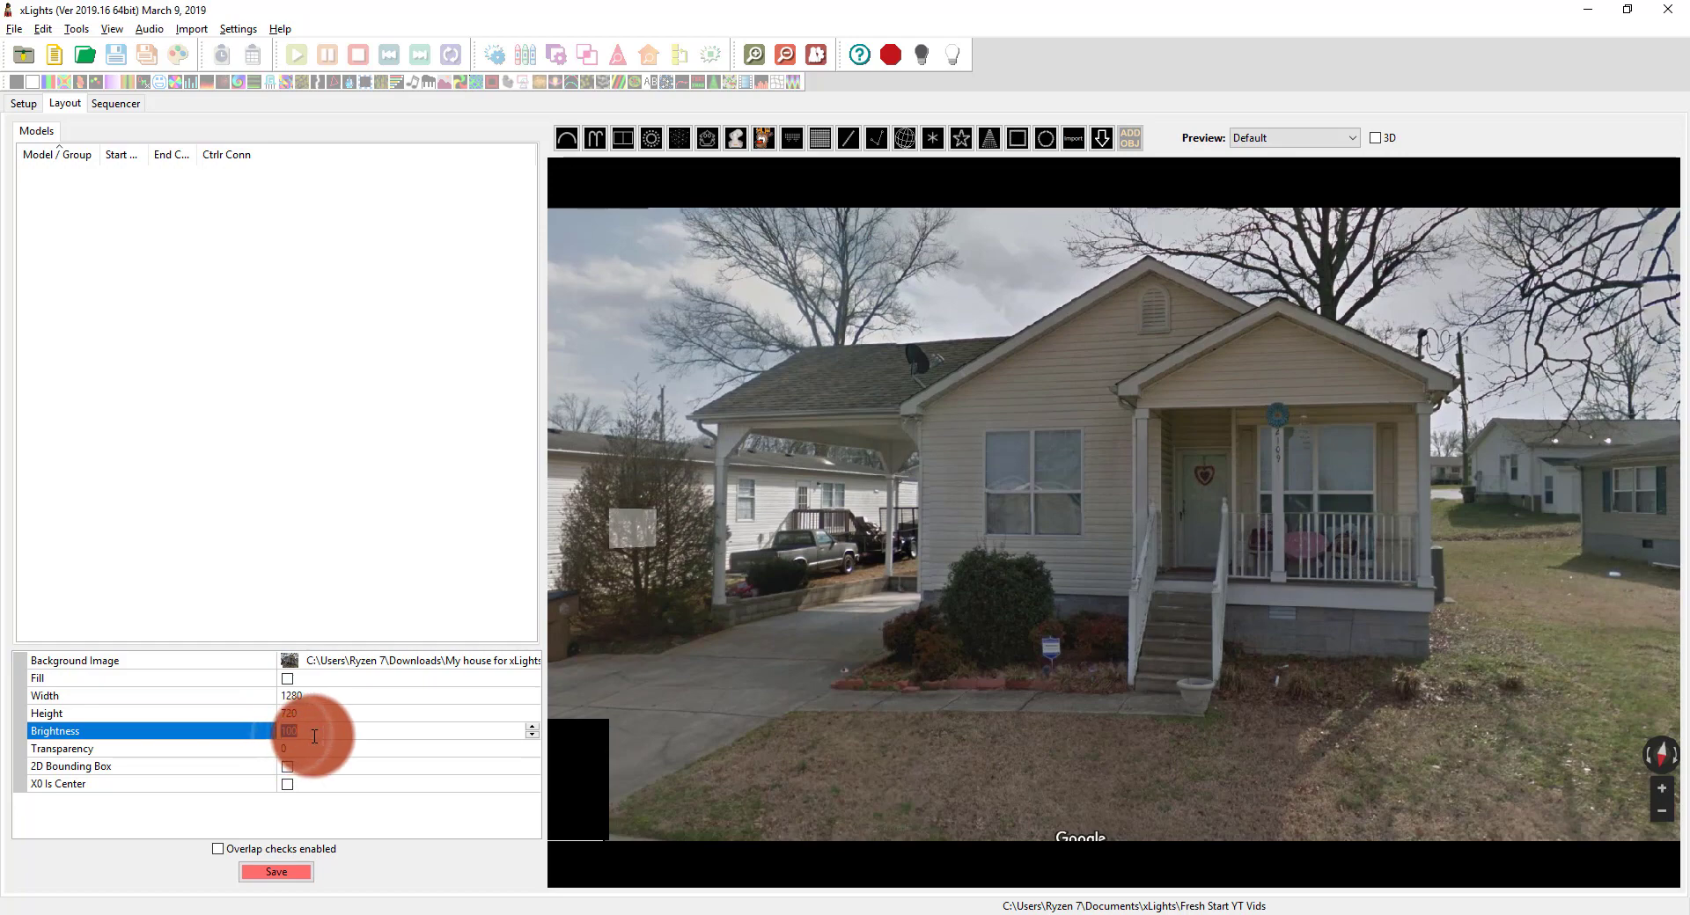
{"action": "type", "text": "30"}
{"action": "key", "text": "Return"}
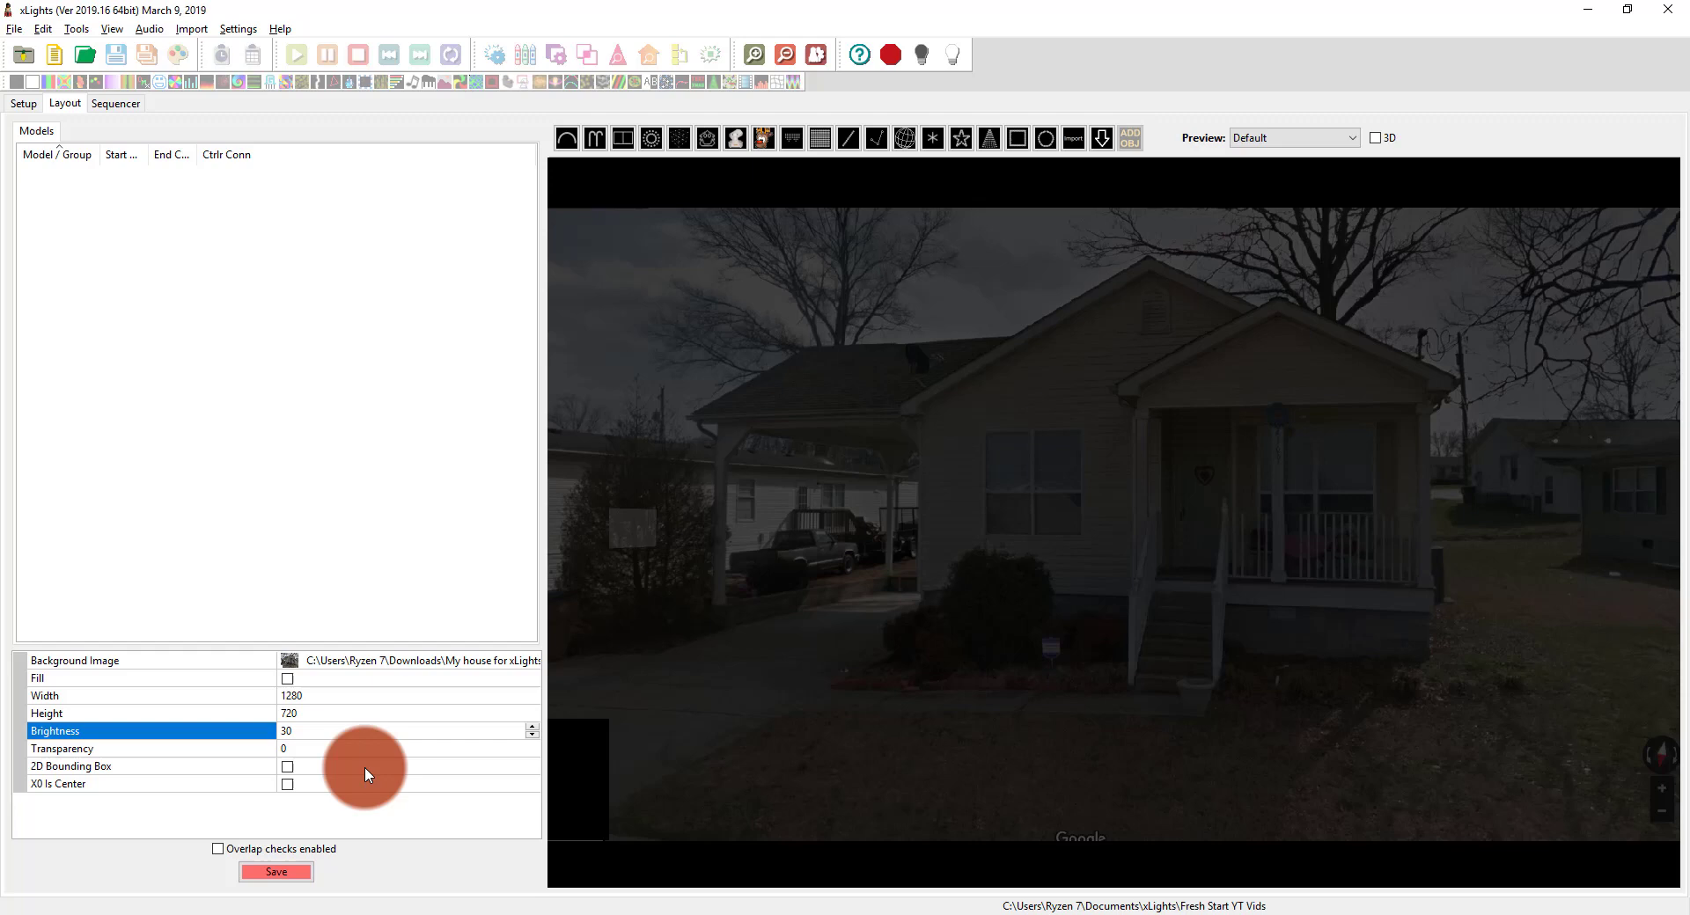
{"action": "left_click", "coordinate": [317, 873]}
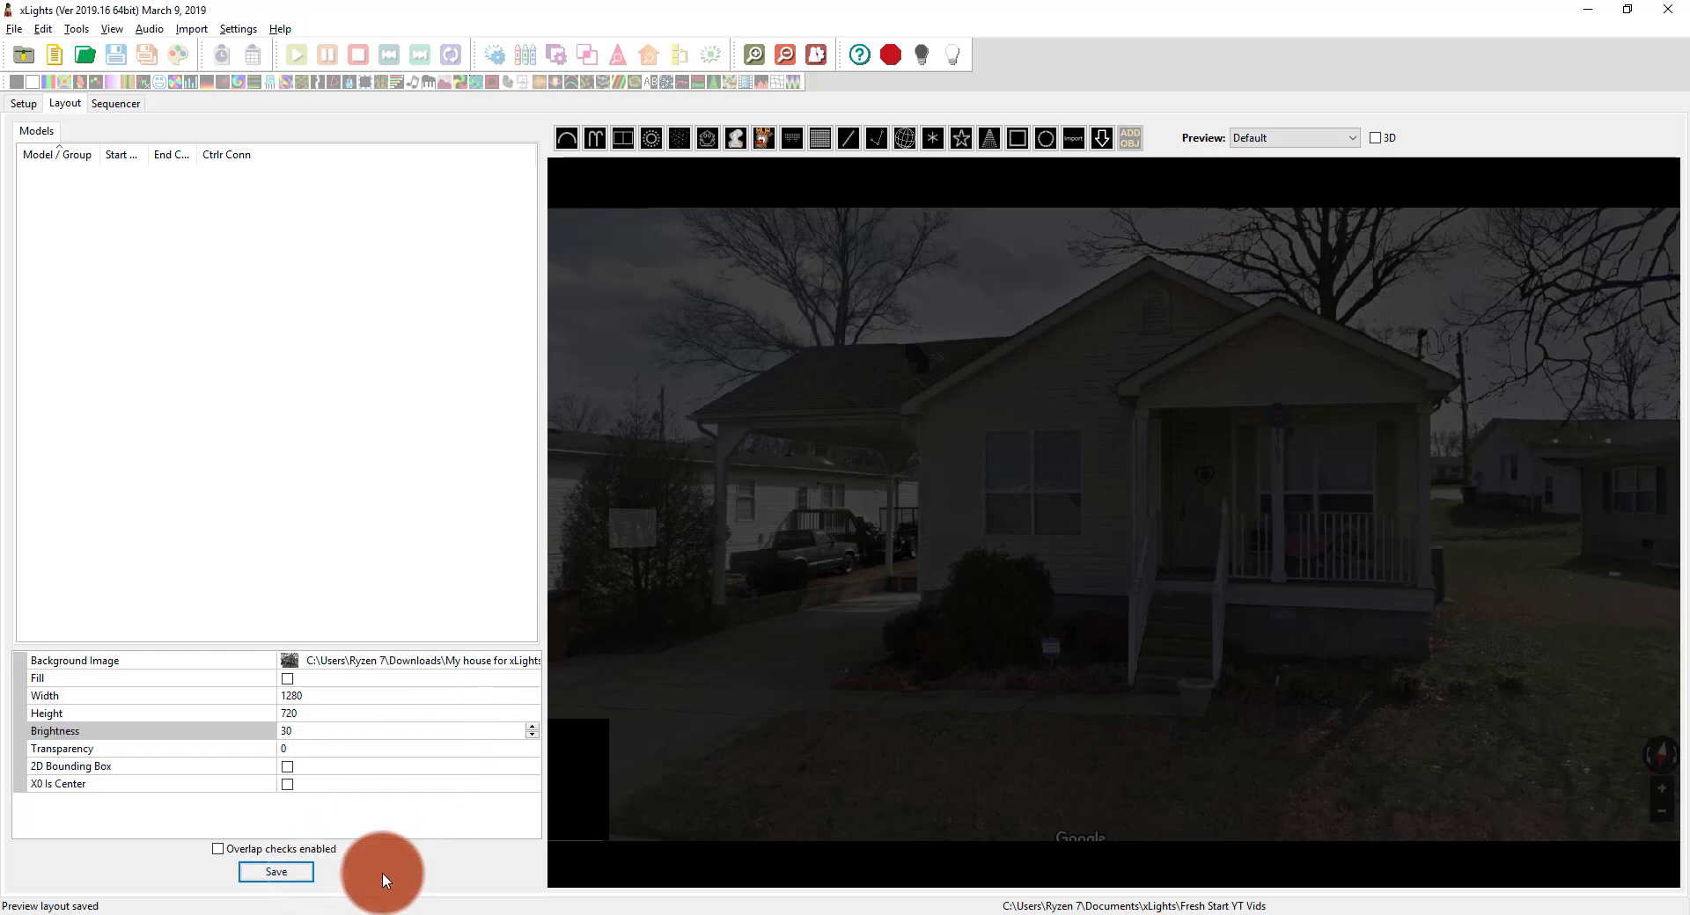
{"action": "left_click", "coordinate": [380, 836]}
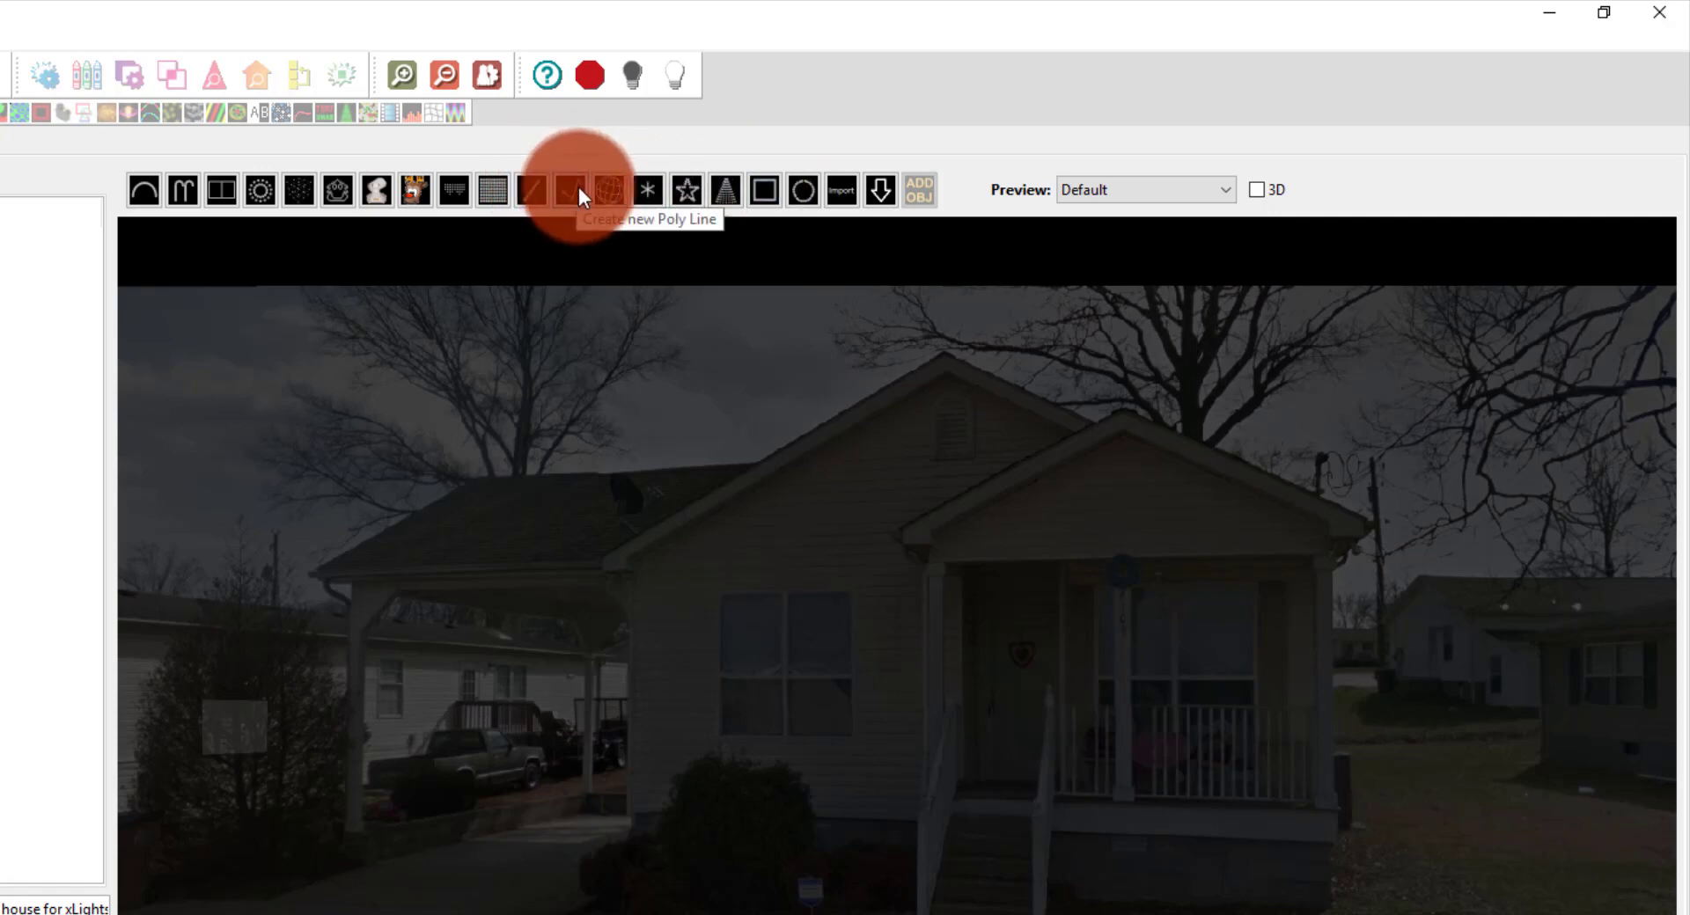
Step: Draw a Poly Line from the porch's right eave up to the roof peak and down to the left eave
{"action": "left_click", "coordinate": [578, 187]}
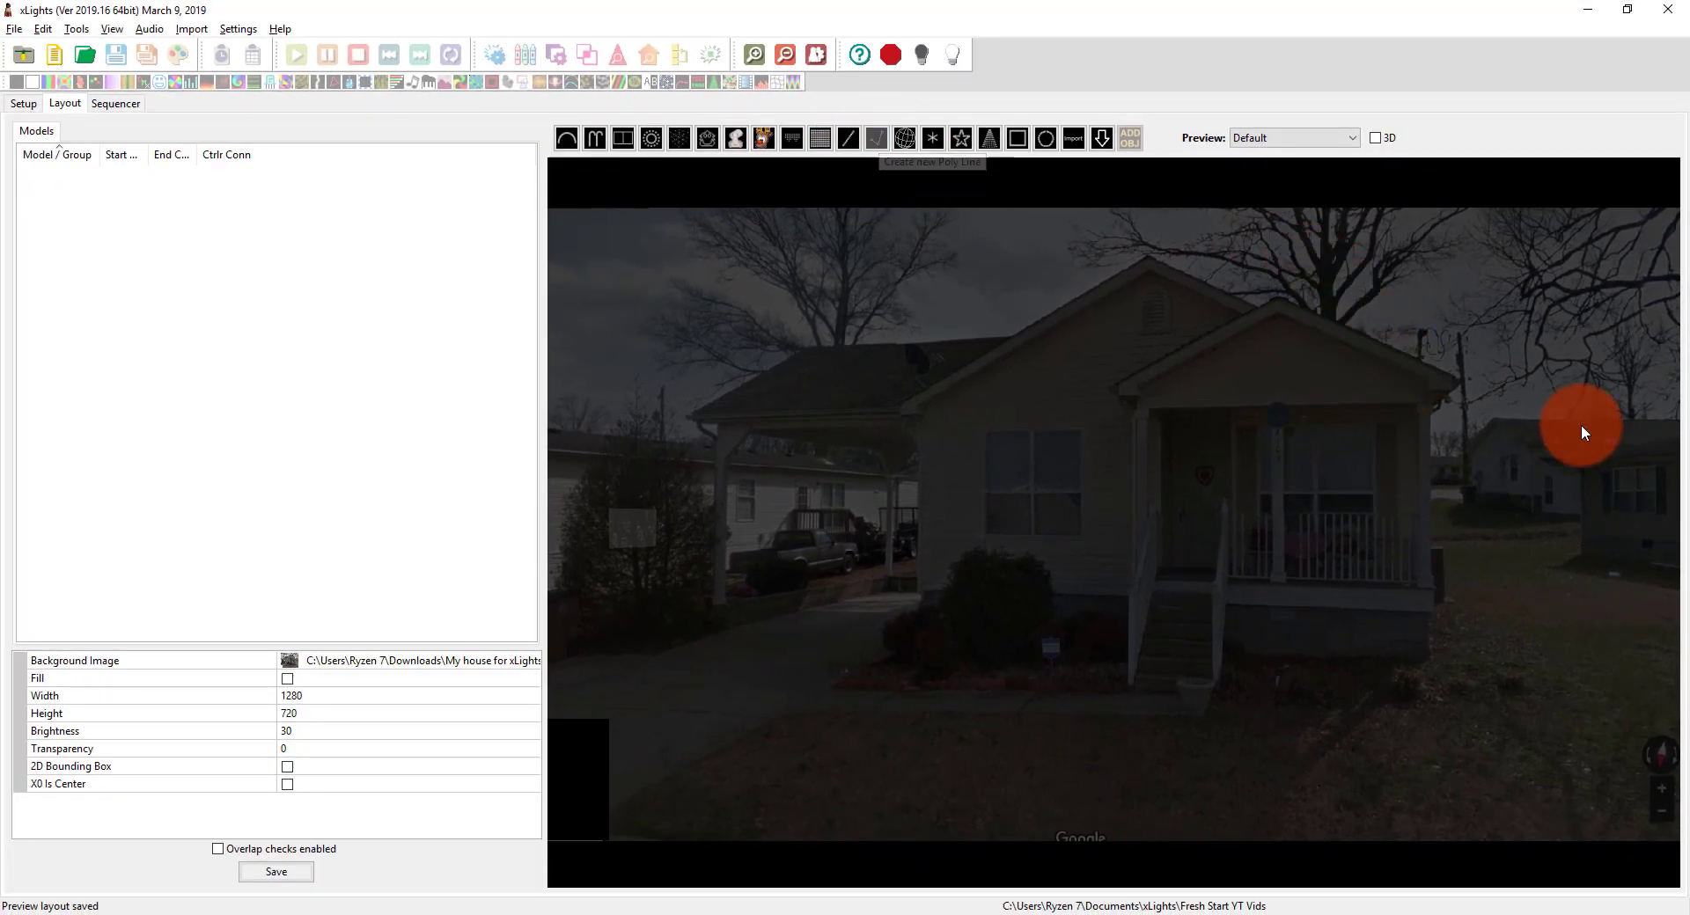
{"action": "left_click", "coordinate": [1431, 384]}
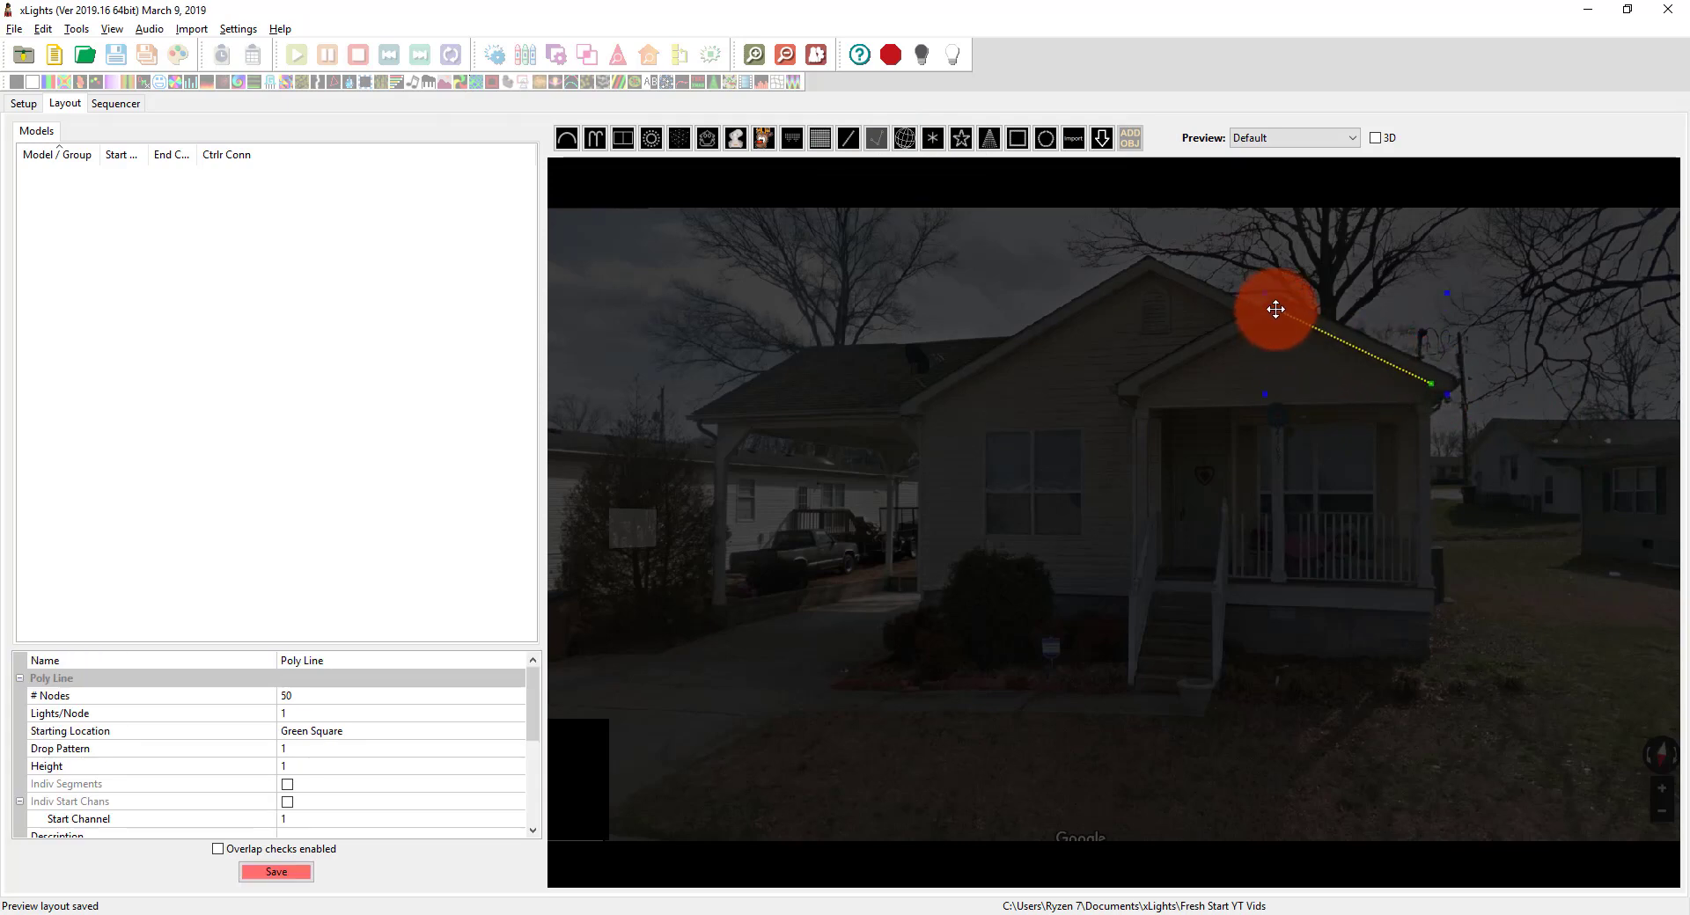
{"action": "left_click", "coordinate": [1275, 309]}
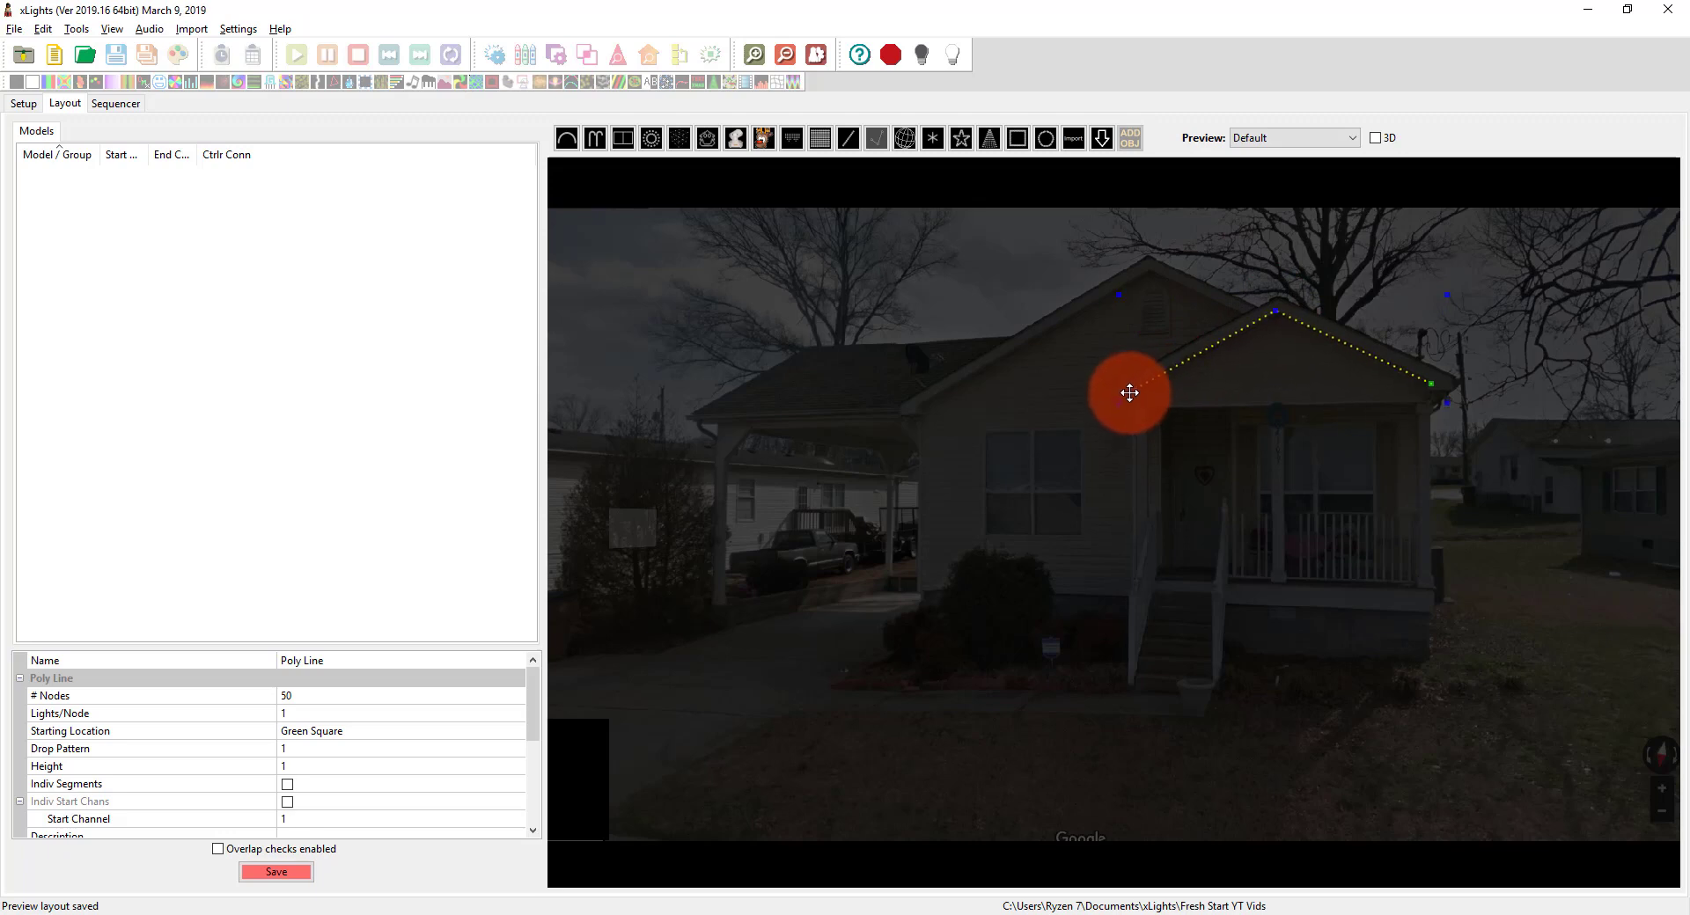
{"action": "left_click", "coordinate": [1131, 391]}
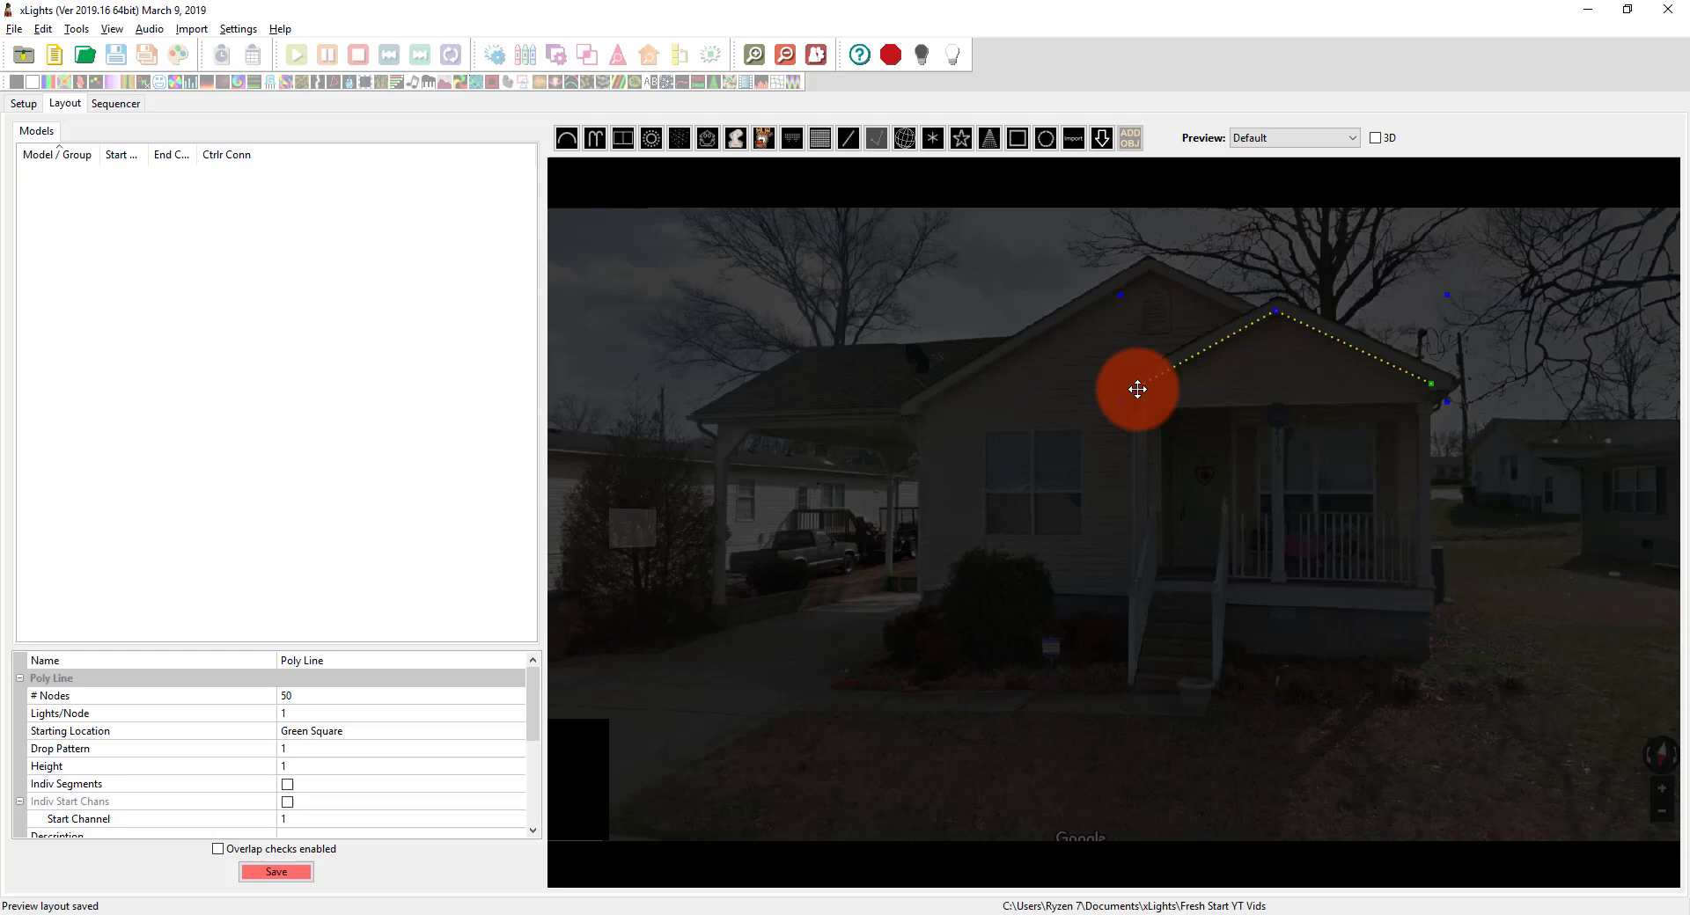
{"action": "double_click", "coordinate": [1134, 391]}
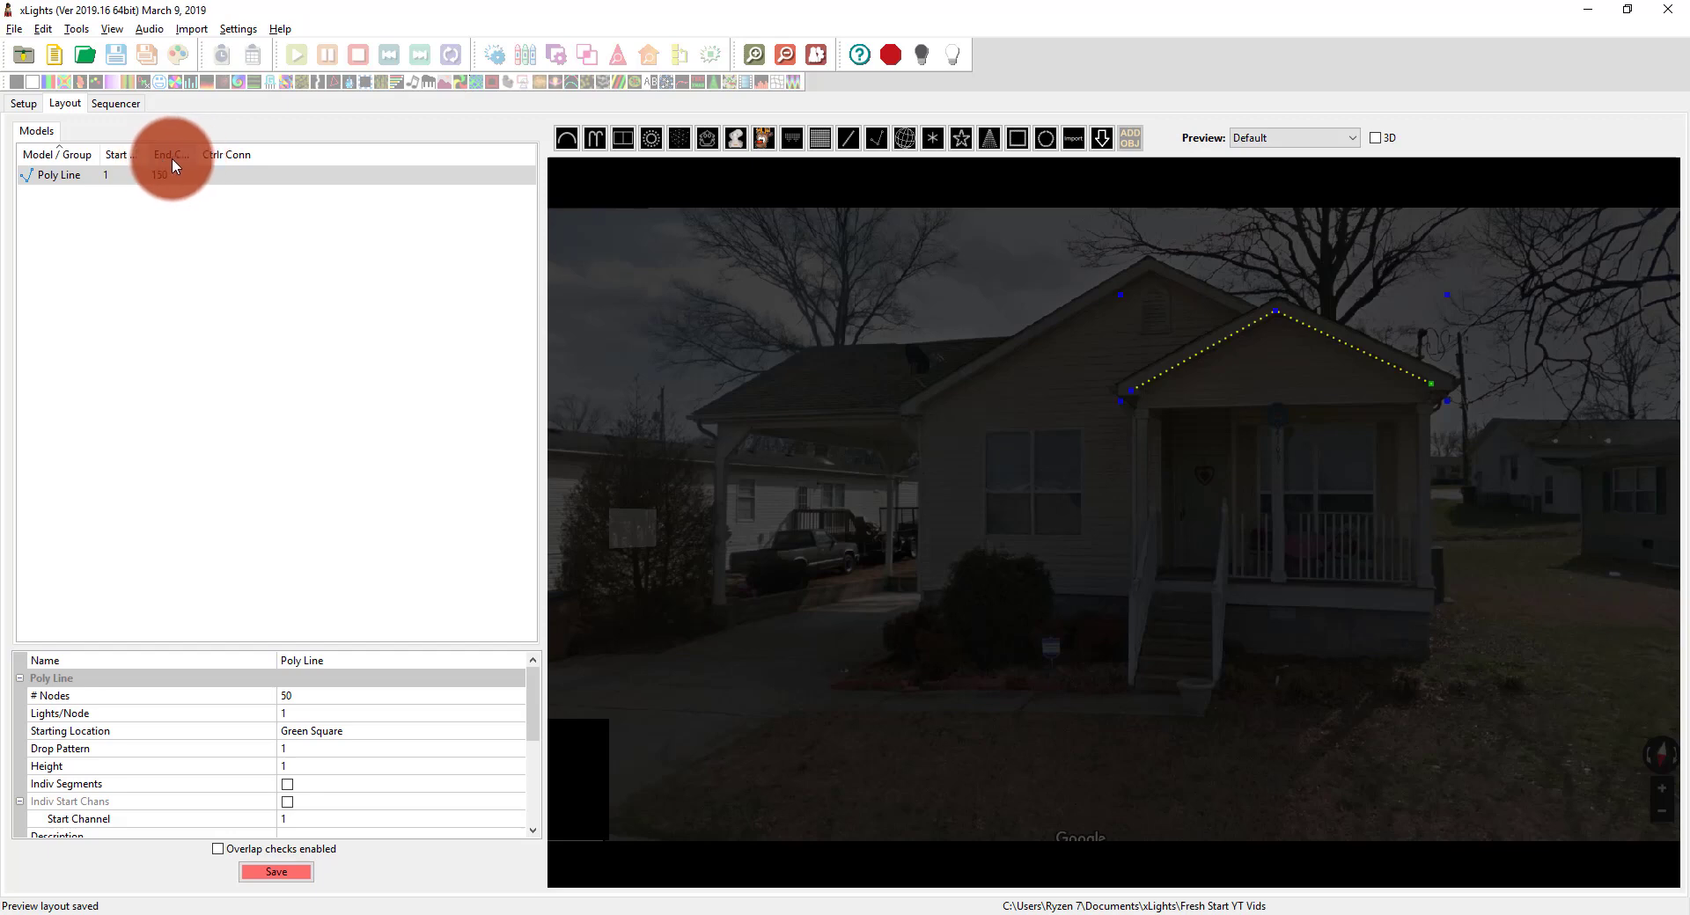
Step: Change the roofline Poly Line to 60 nodes so it covers channels 1–180
{"action": "left_click_drag", "start_coordinate": [148, 154], "coordinate": [273, 159]}
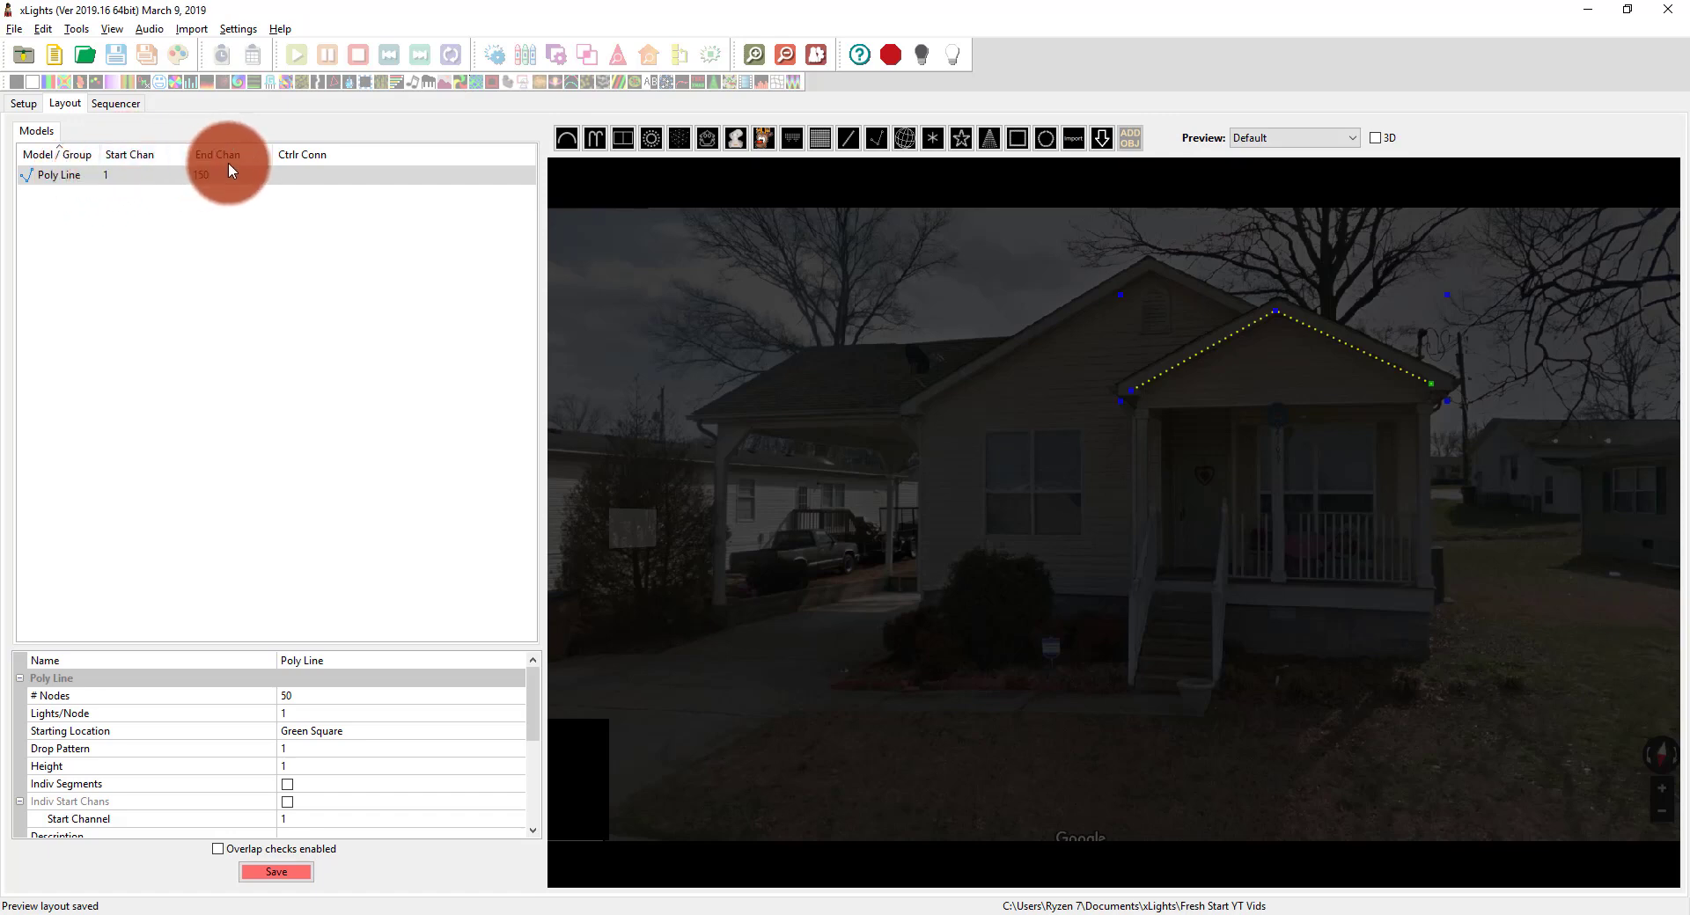
{"action": "left_click", "coordinate": [313, 695]}
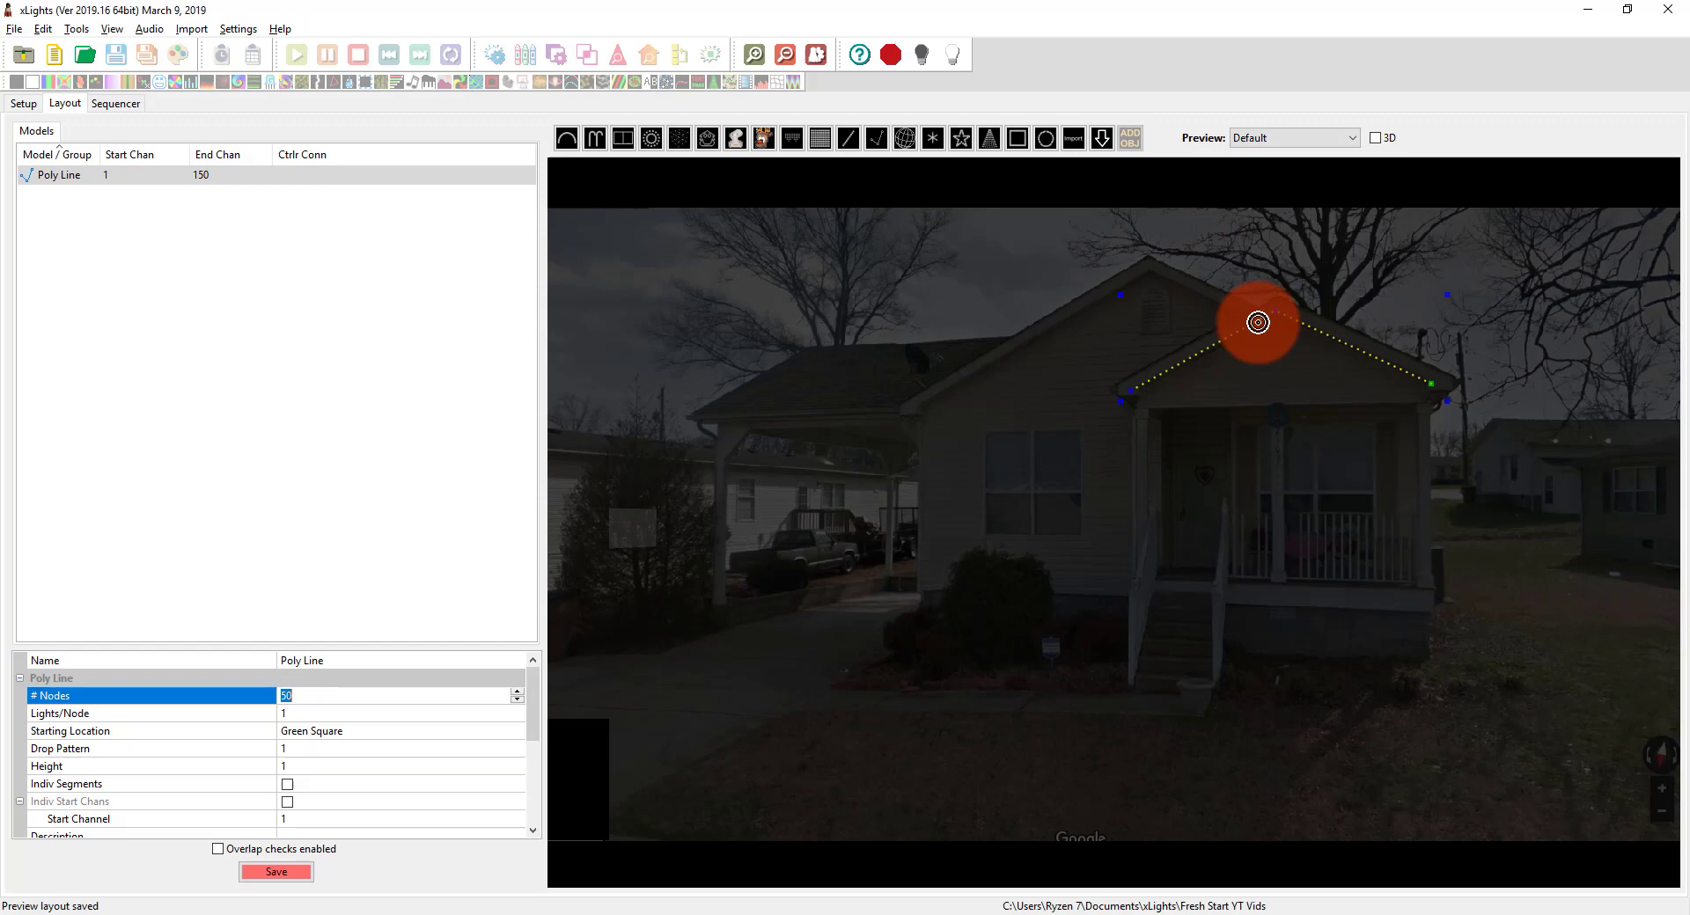
{"action": "type", "text": "60"}
{"action": "key", "text": "Return"}
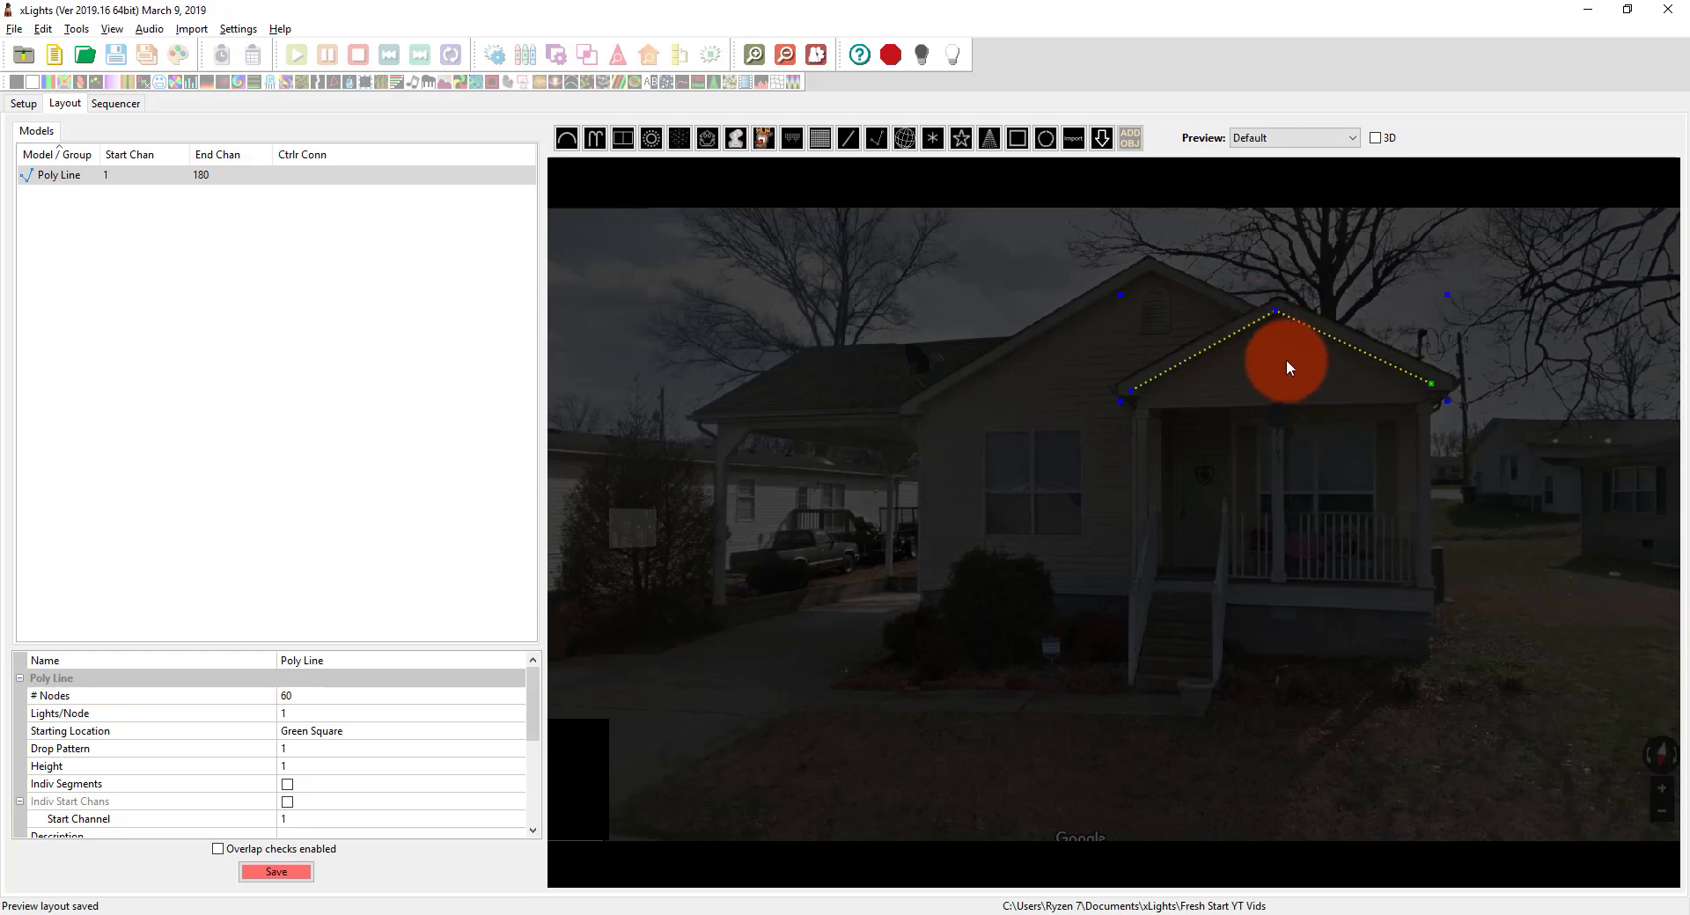
{"action": "left_click", "coordinate": [1488, 448]}
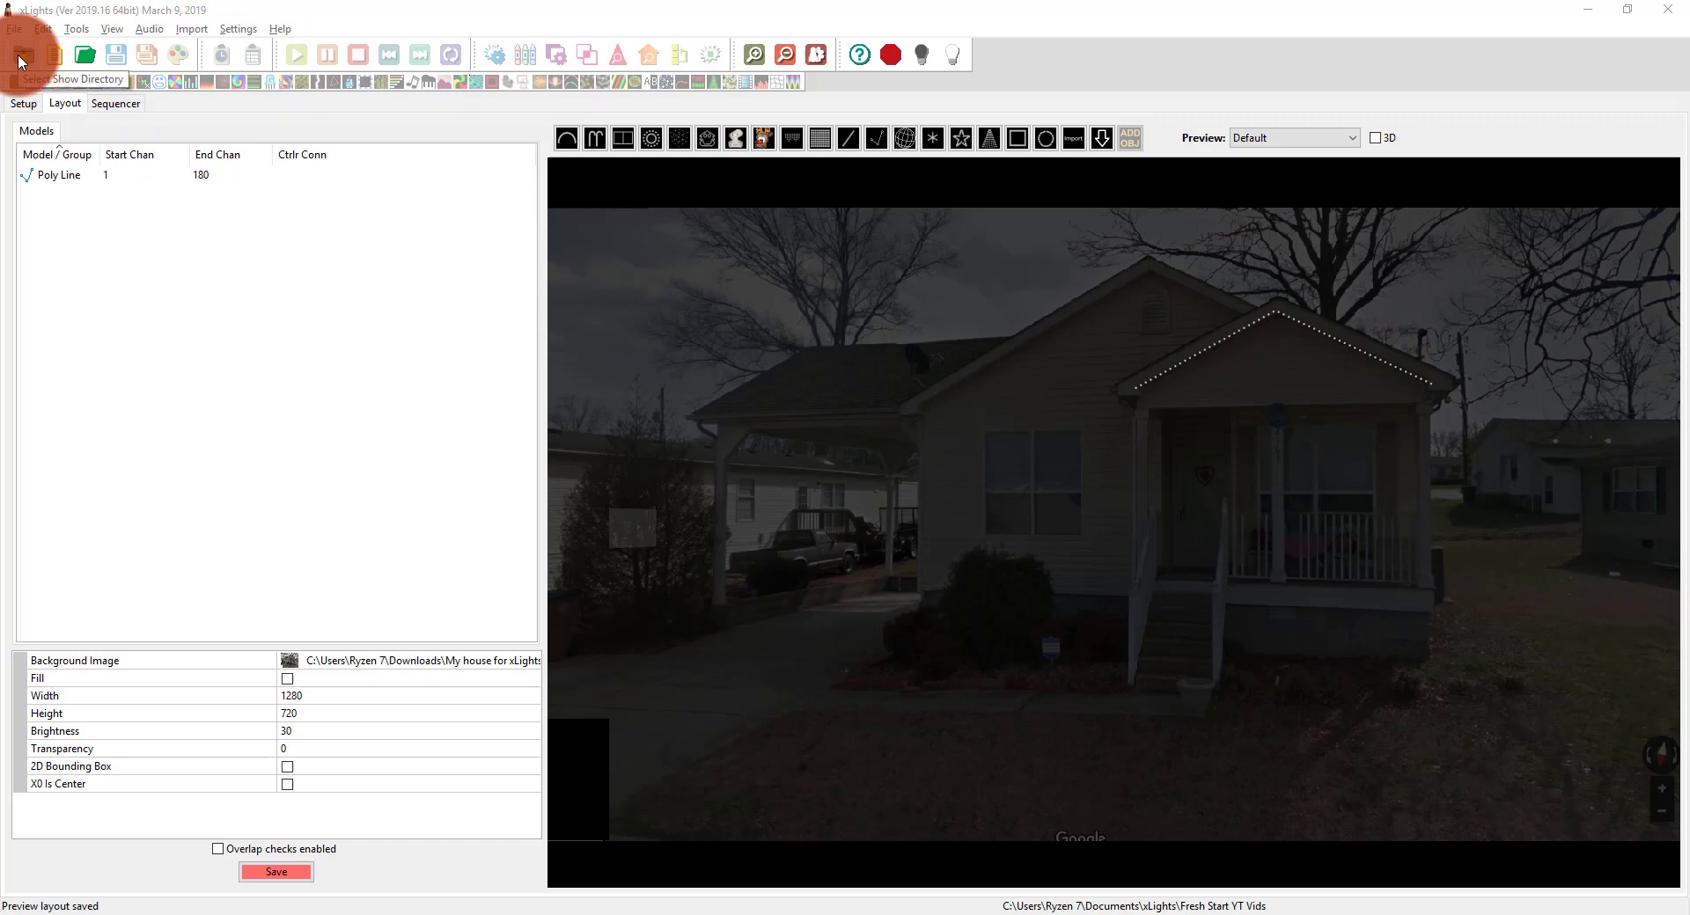
Step: Change the show directory to the xLights folder in Documents, saving changes when prompted
{"action": "left_click", "coordinate": [32, 105]}
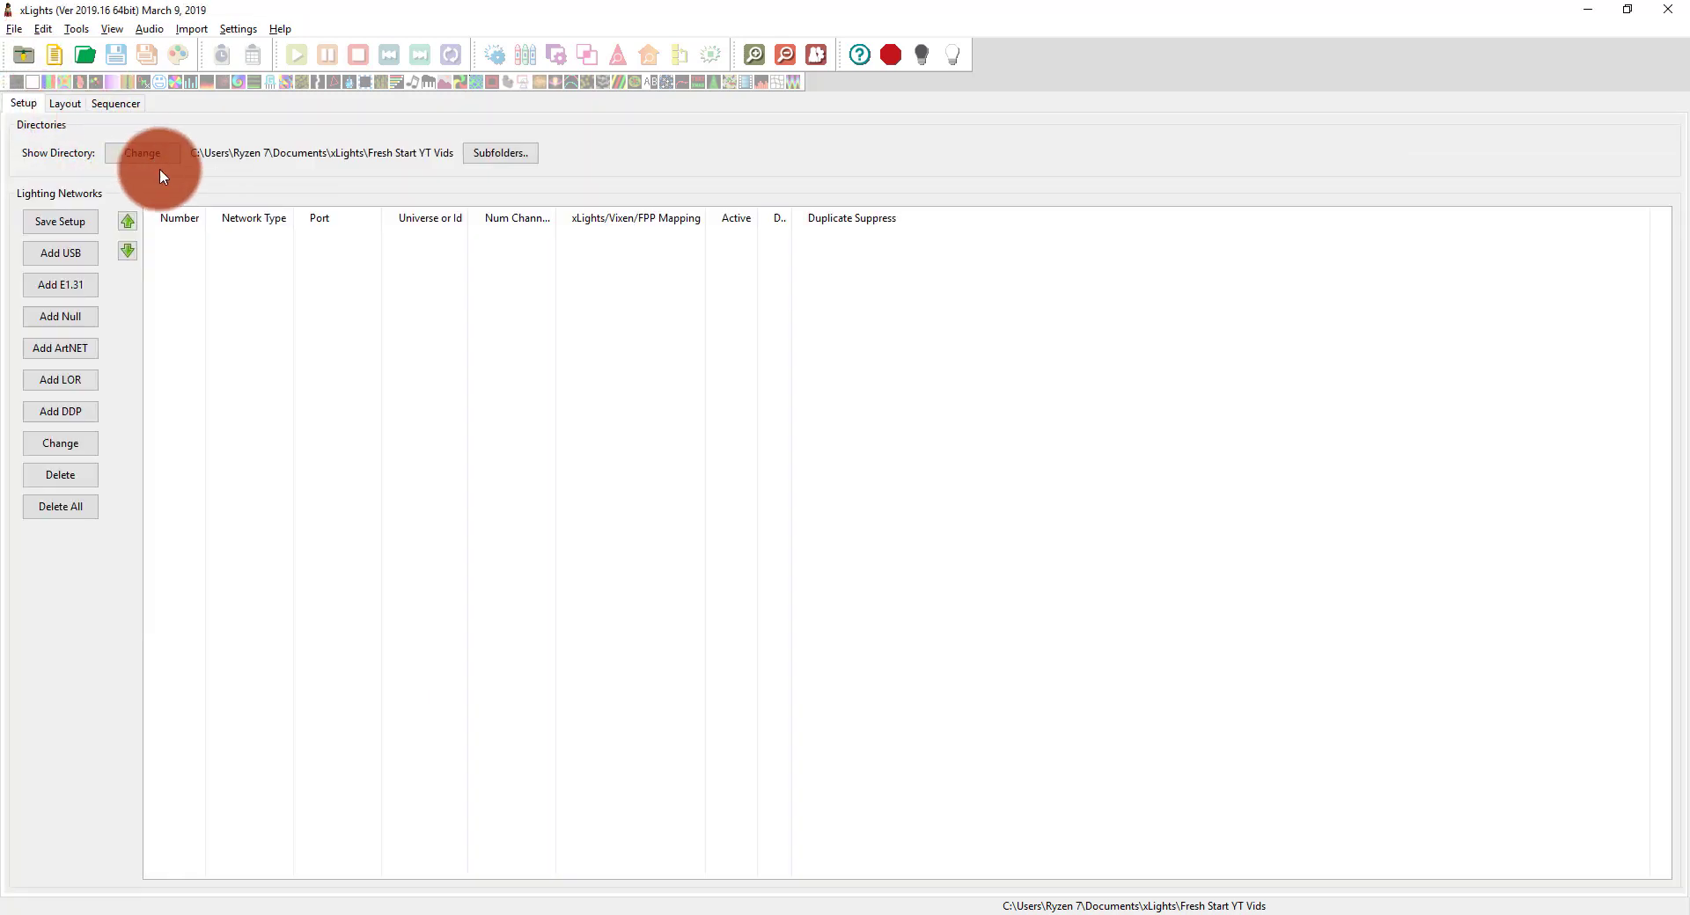
{"action": "left_click", "coordinate": [29, 60]}
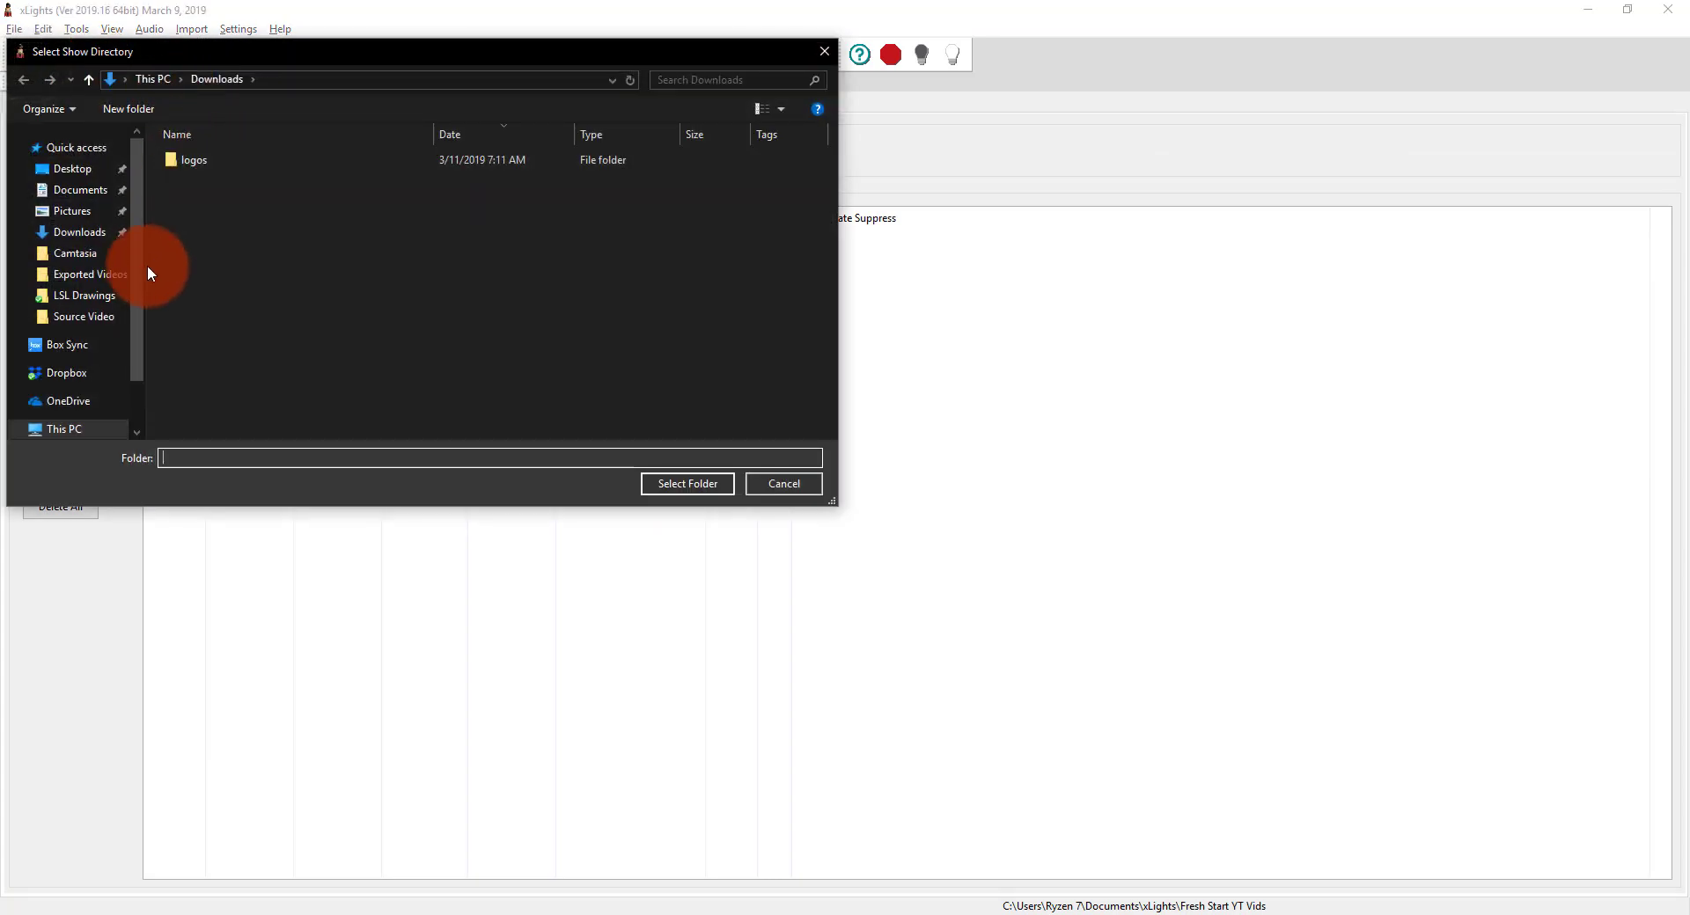
{"action": "left_click", "coordinate": [53, 189]}
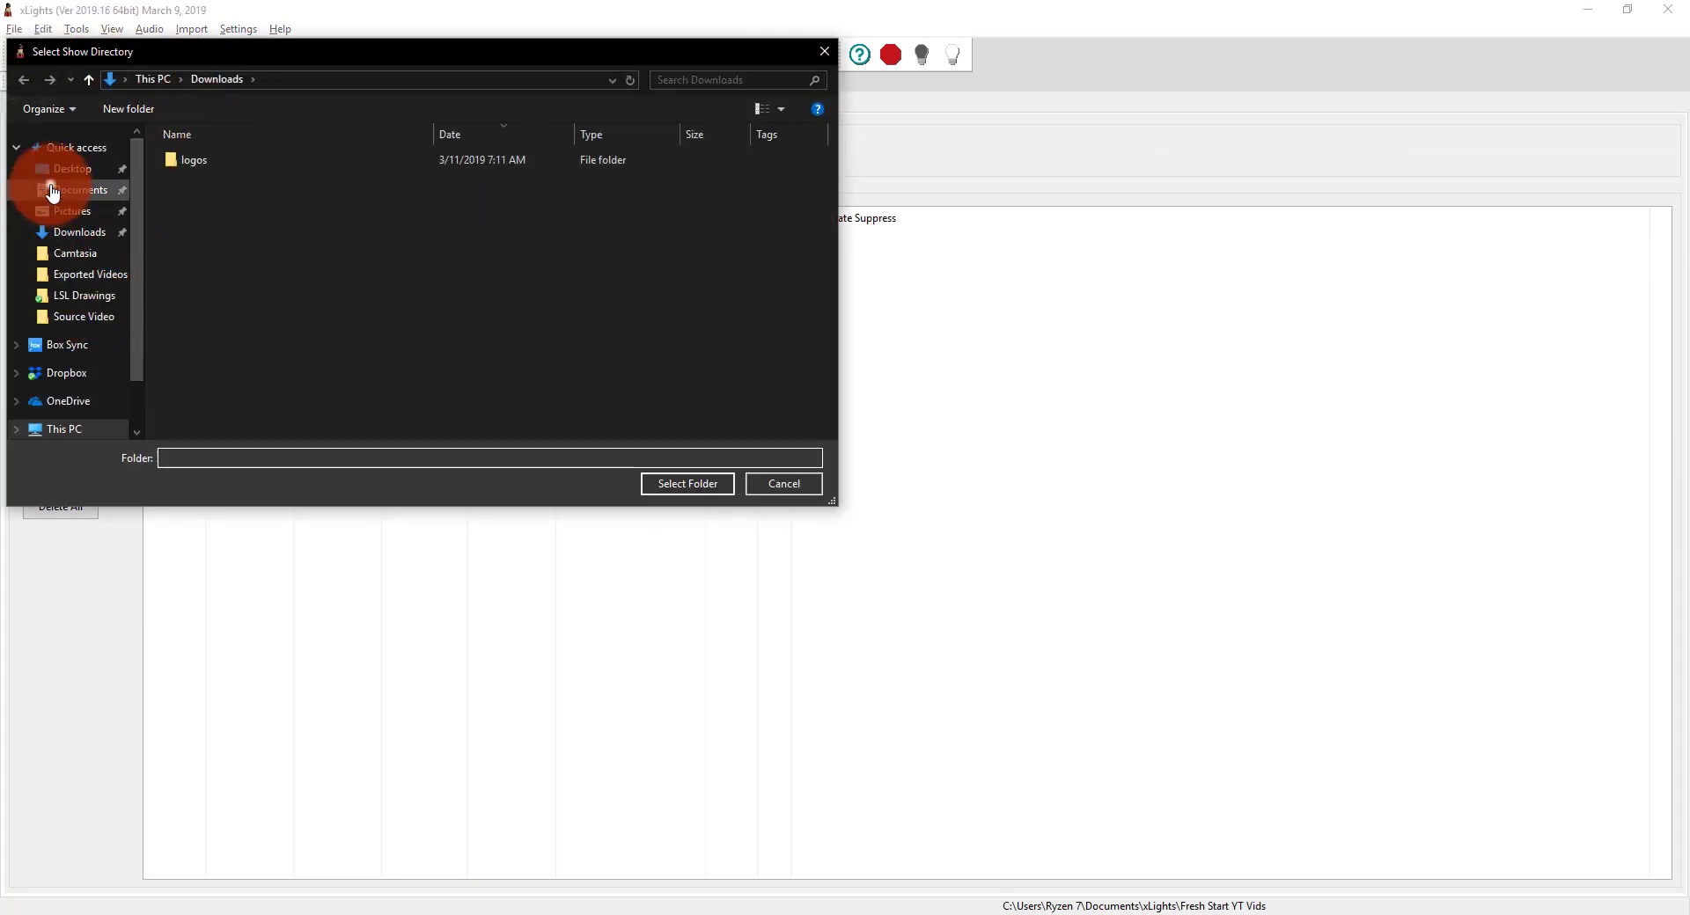
{"action": "scroll", "coordinate": [282, 179], "scroll_direction": "down", "scroll_amount": 3}
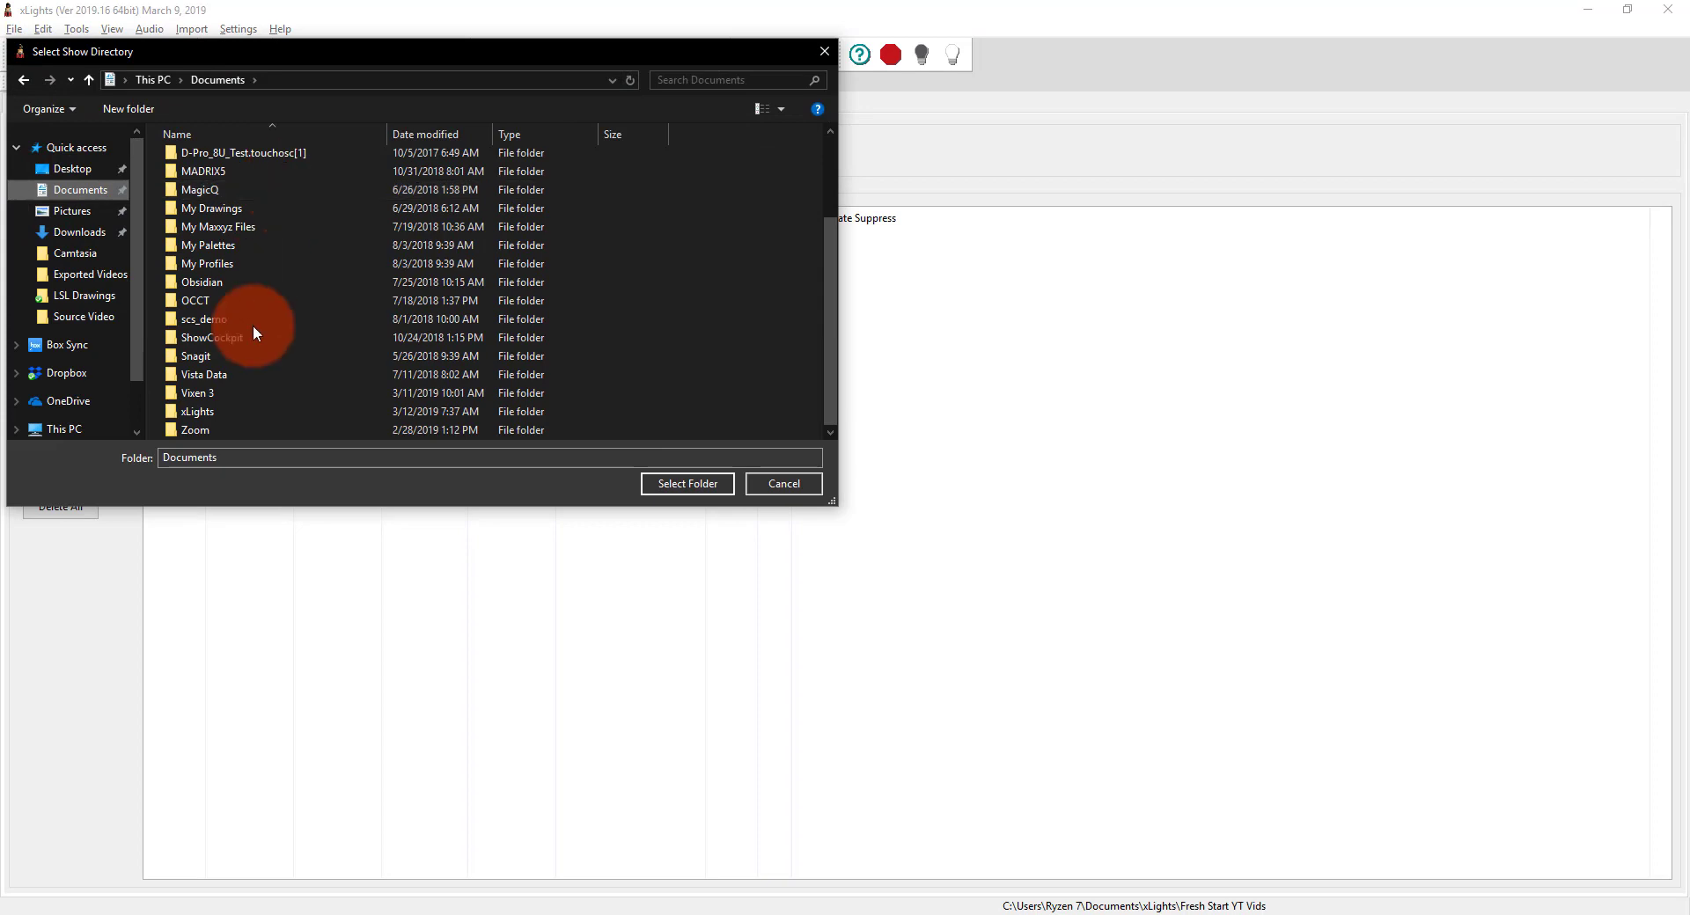
{"action": "double_click", "coordinate": [234, 409]}
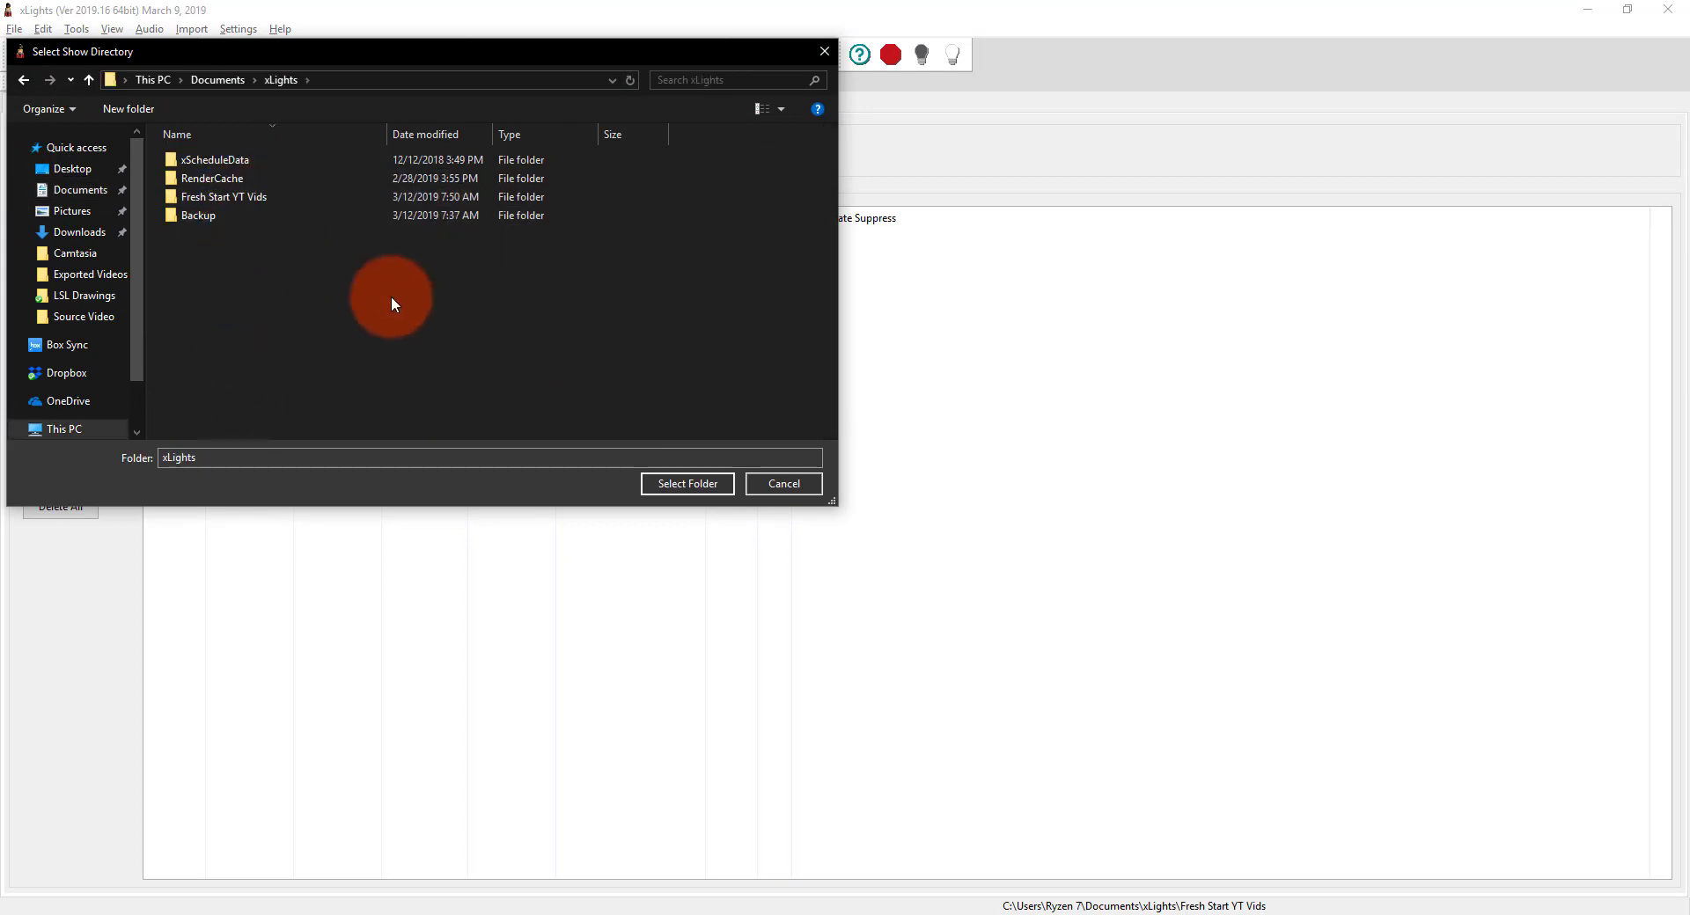
{"action": "left_click", "coordinate": [700, 481]}
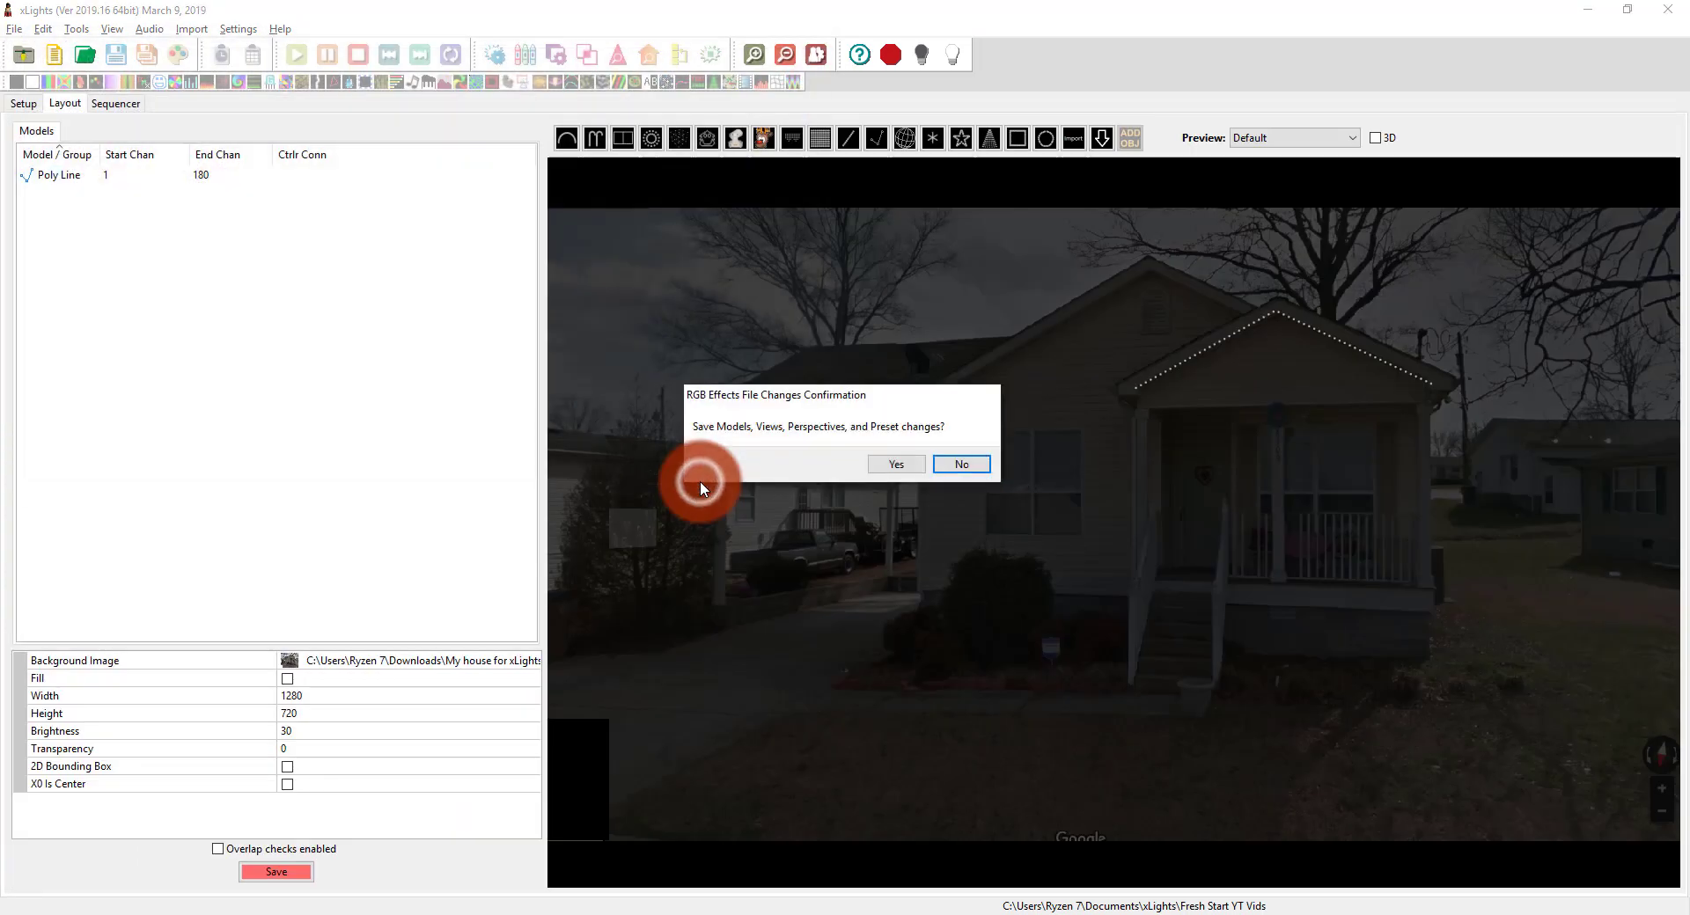
{"action": "left_click", "coordinate": [899, 463]}
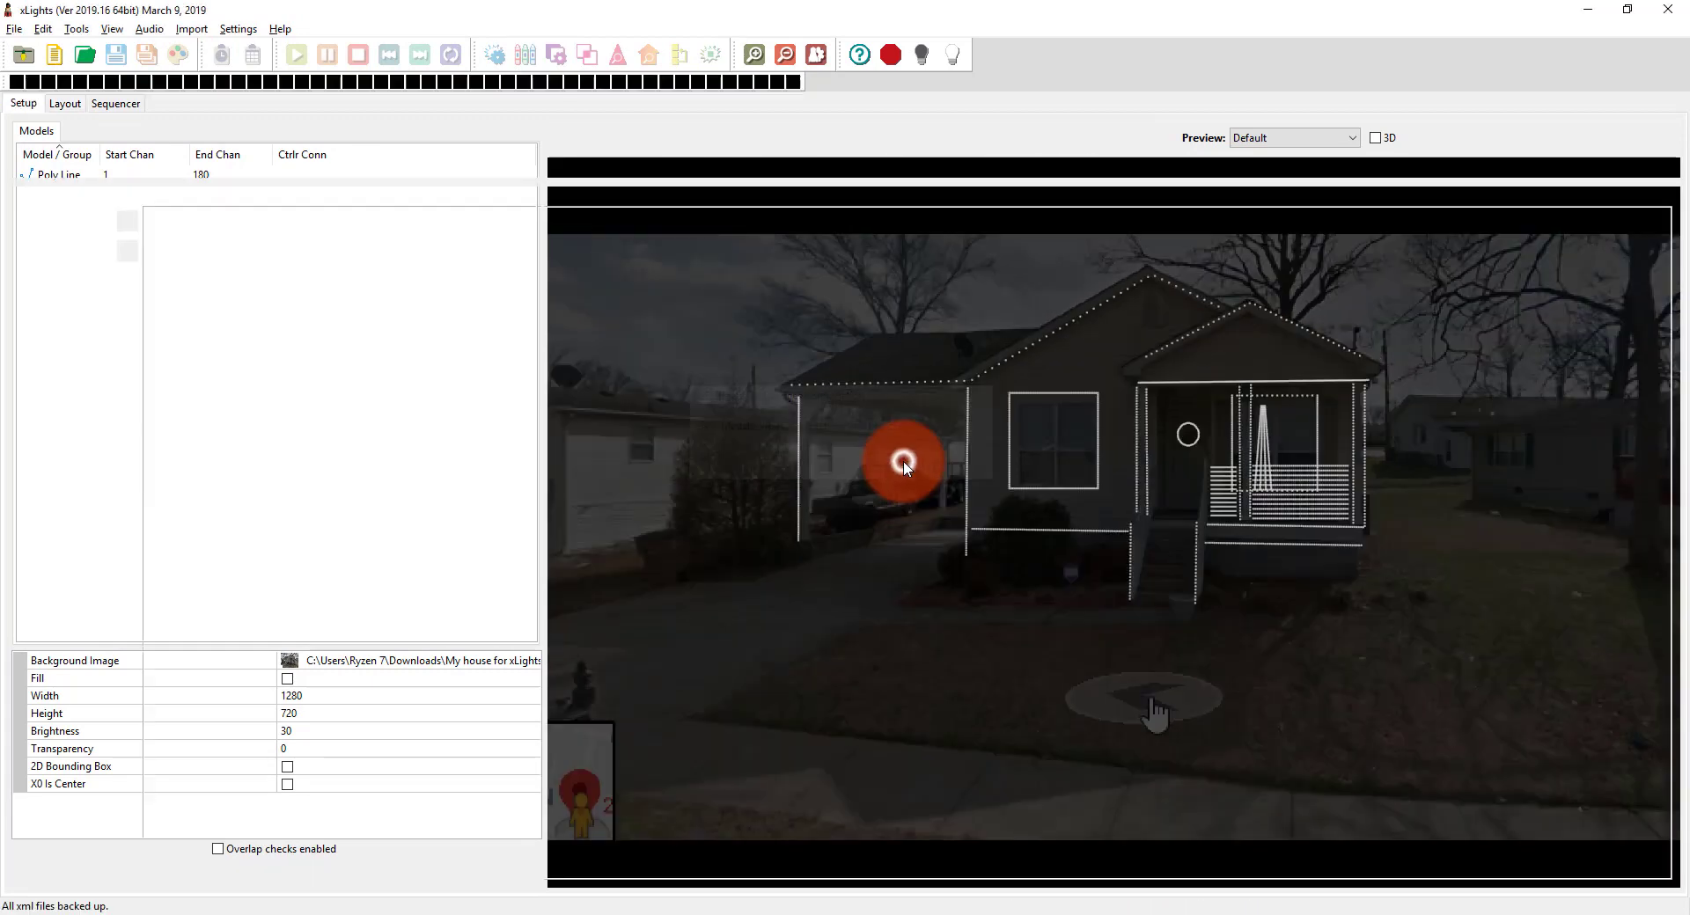
Step: Open the house layout and select the Roofline Porch and Roofline Main models
{"action": "left_click", "coordinate": [65, 103]}
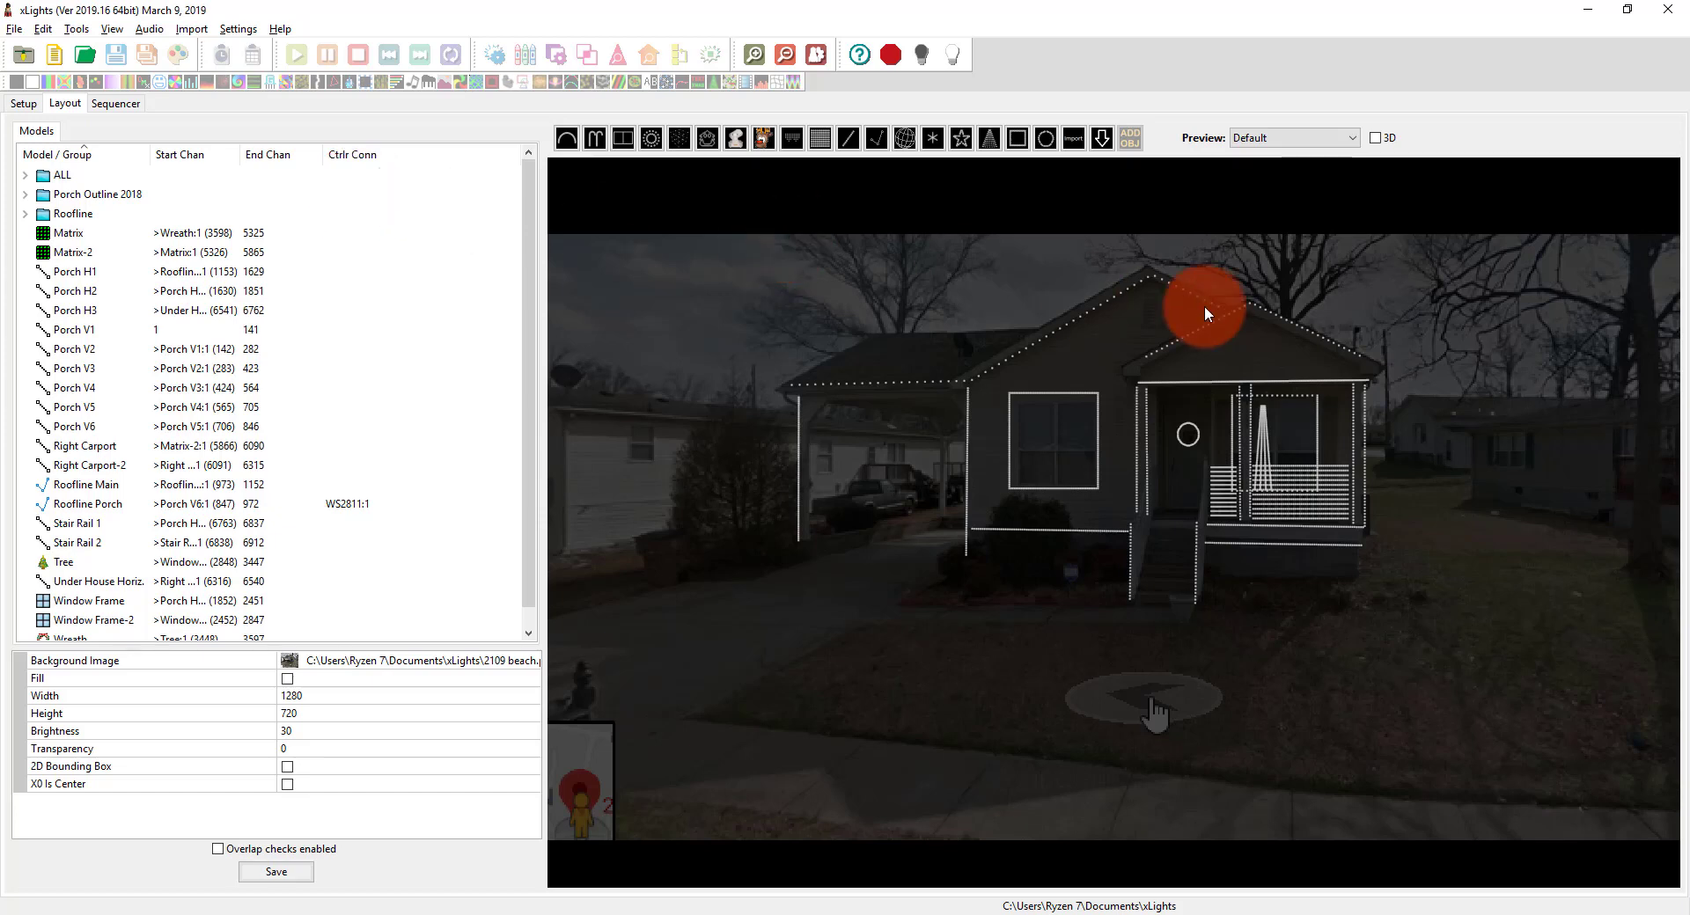
{"action": "left_click", "coordinate": [1254, 310]}
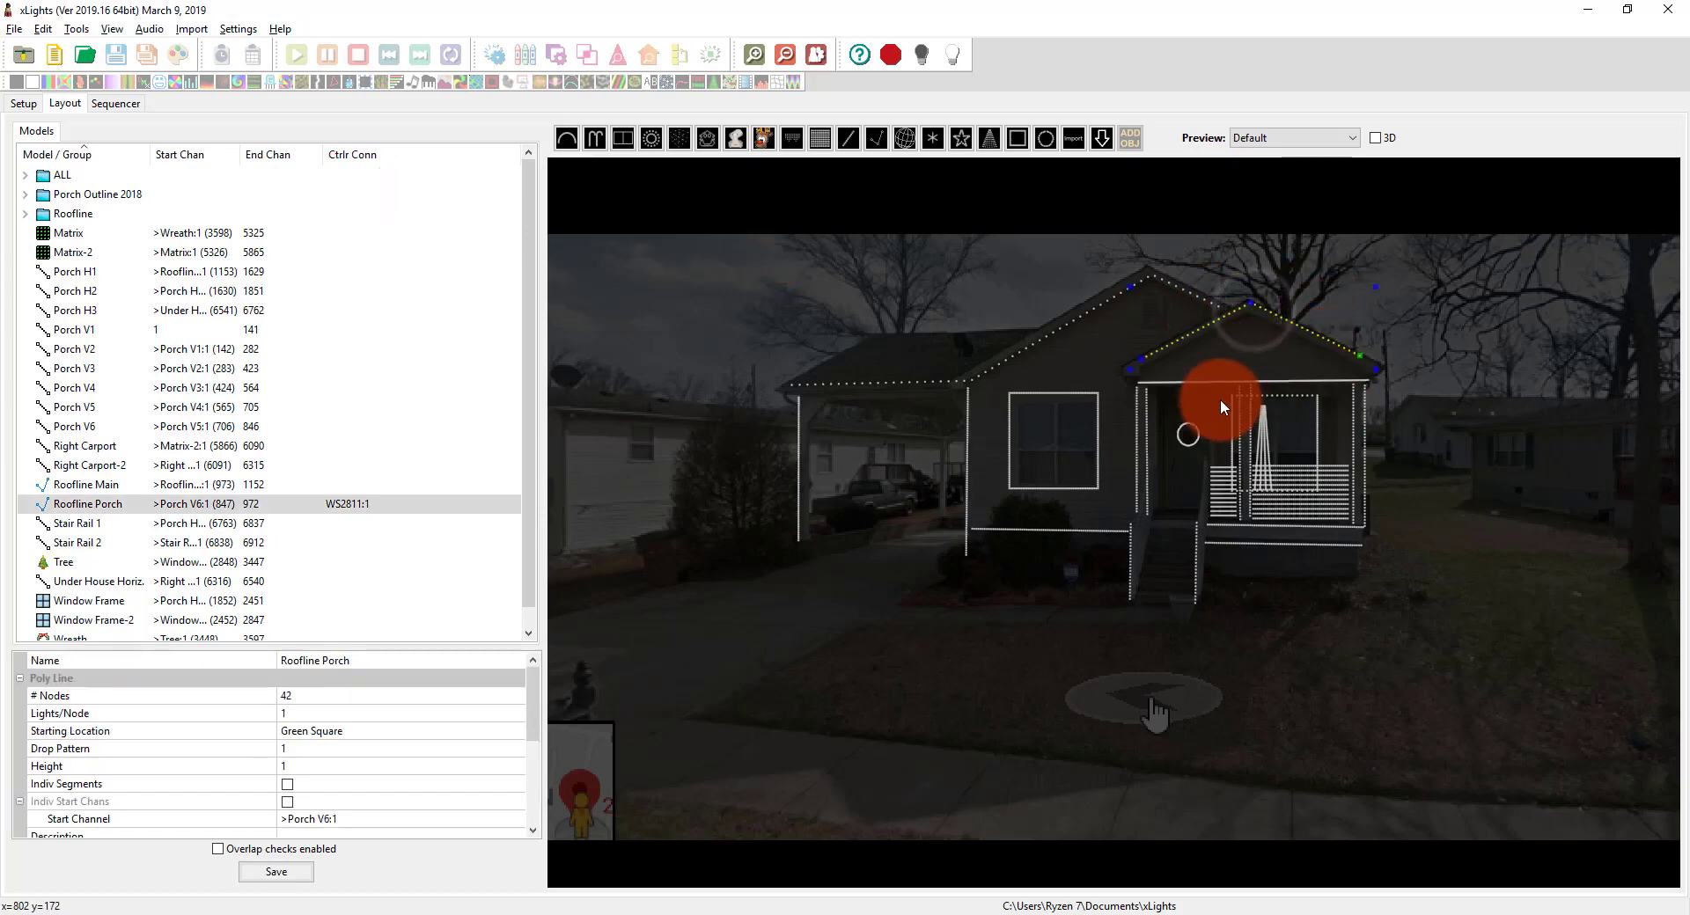
{"action": "left_click", "coordinate": [1233, 268]}
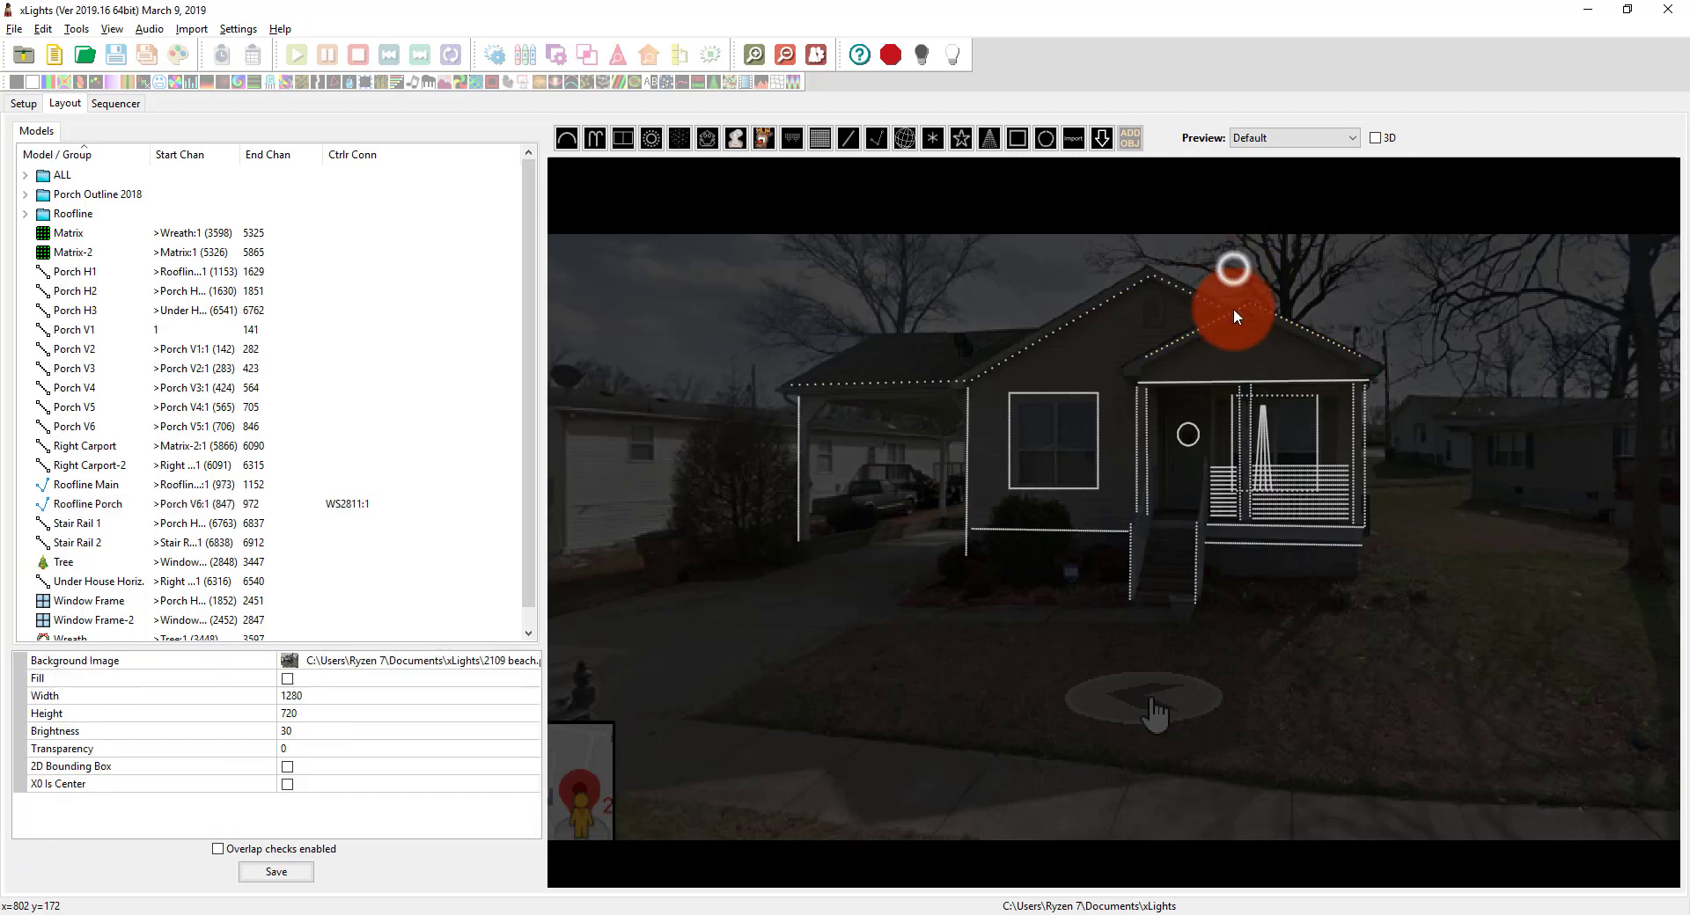
{"action": "left_click", "coordinate": [1244, 309]}
{"action": "left_click", "coordinate": [1267, 302]}
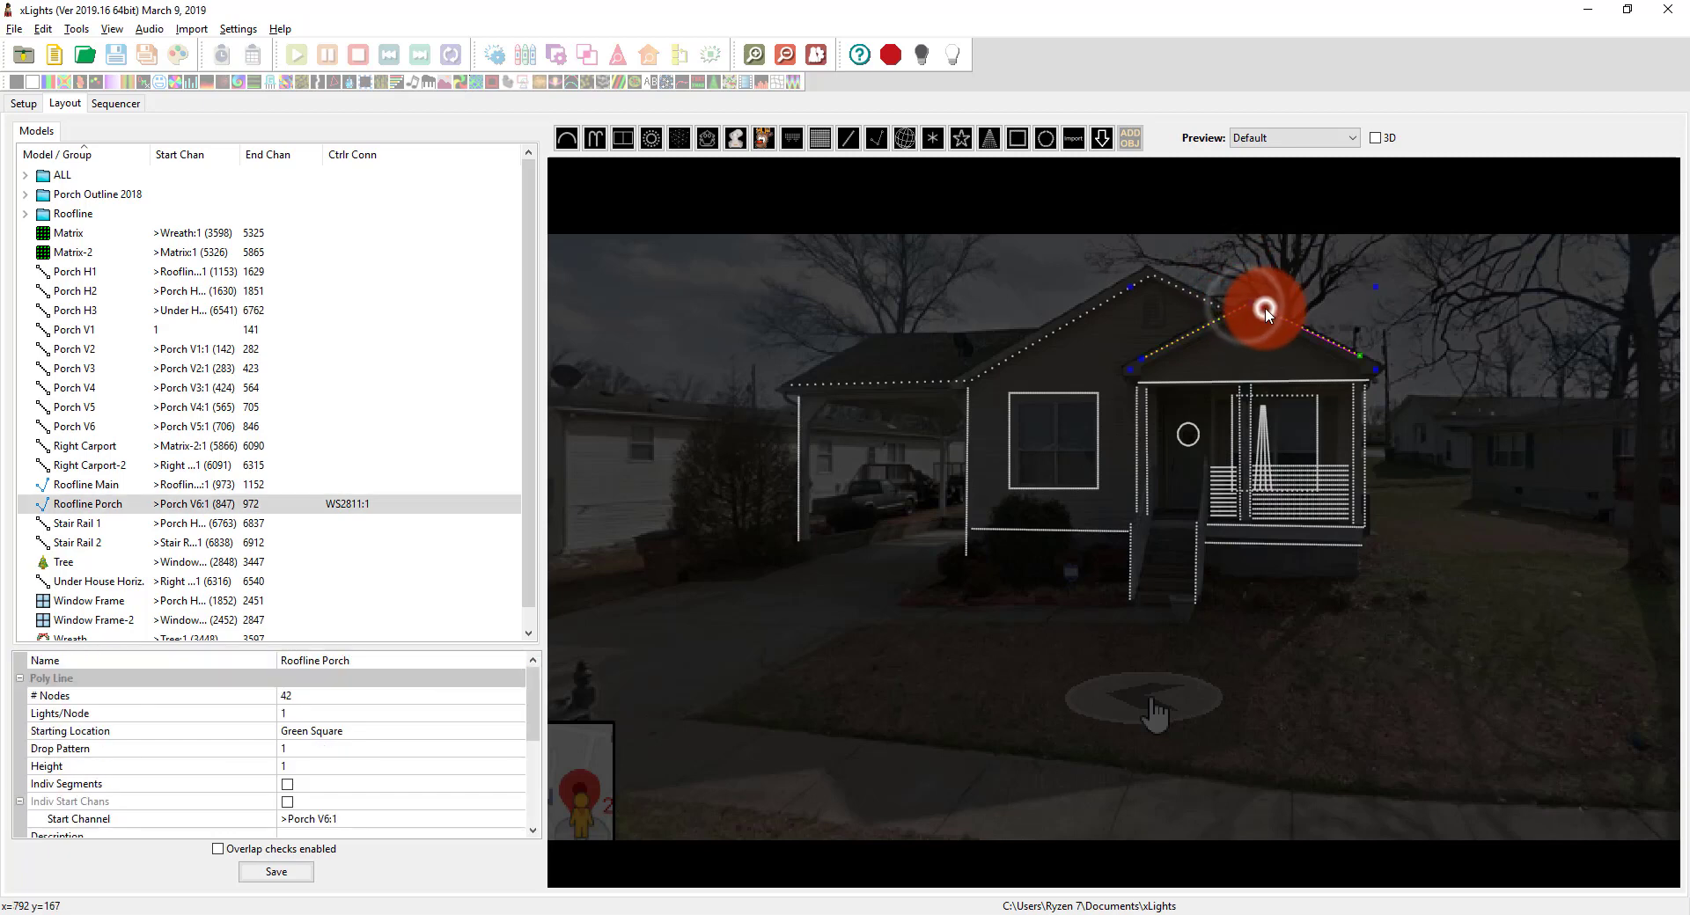
{"action": "left_click", "coordinate": [1186, 294]}
Step: Select the Right Carport vertical line, then the Window Frame model around the window
{"action": "mouse_move", "coordinate": [1138, 294]}
{"action": "left_mouse_down"}
{"action": "mouse_move", "coordinate": [909, 375]}
{"action": "mouse_move", "coordinate": [964, 477]}
{"action": "left_mouse_up"}
{"action": "left_click", "coordinate": [964, 476]}
{"action": "left_click", "coordinate": [1039, 480]}
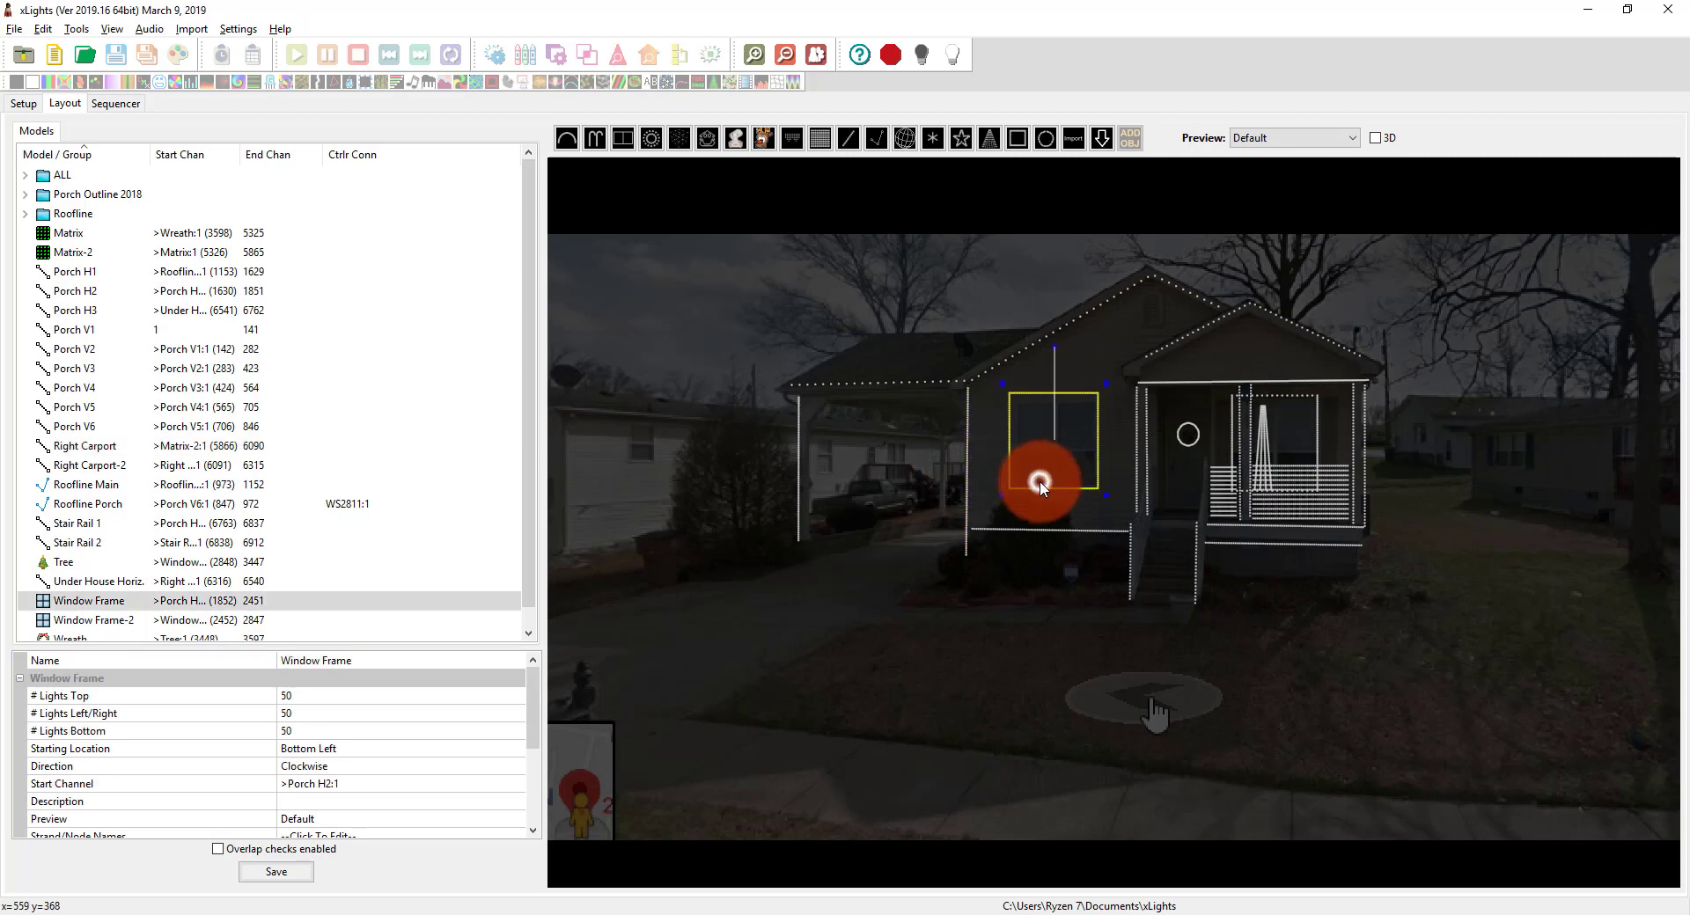
{"action": "left_click", "coordinate": [1070, 539]}
{"action": "left_click", "coordinate": [1067, 480]}
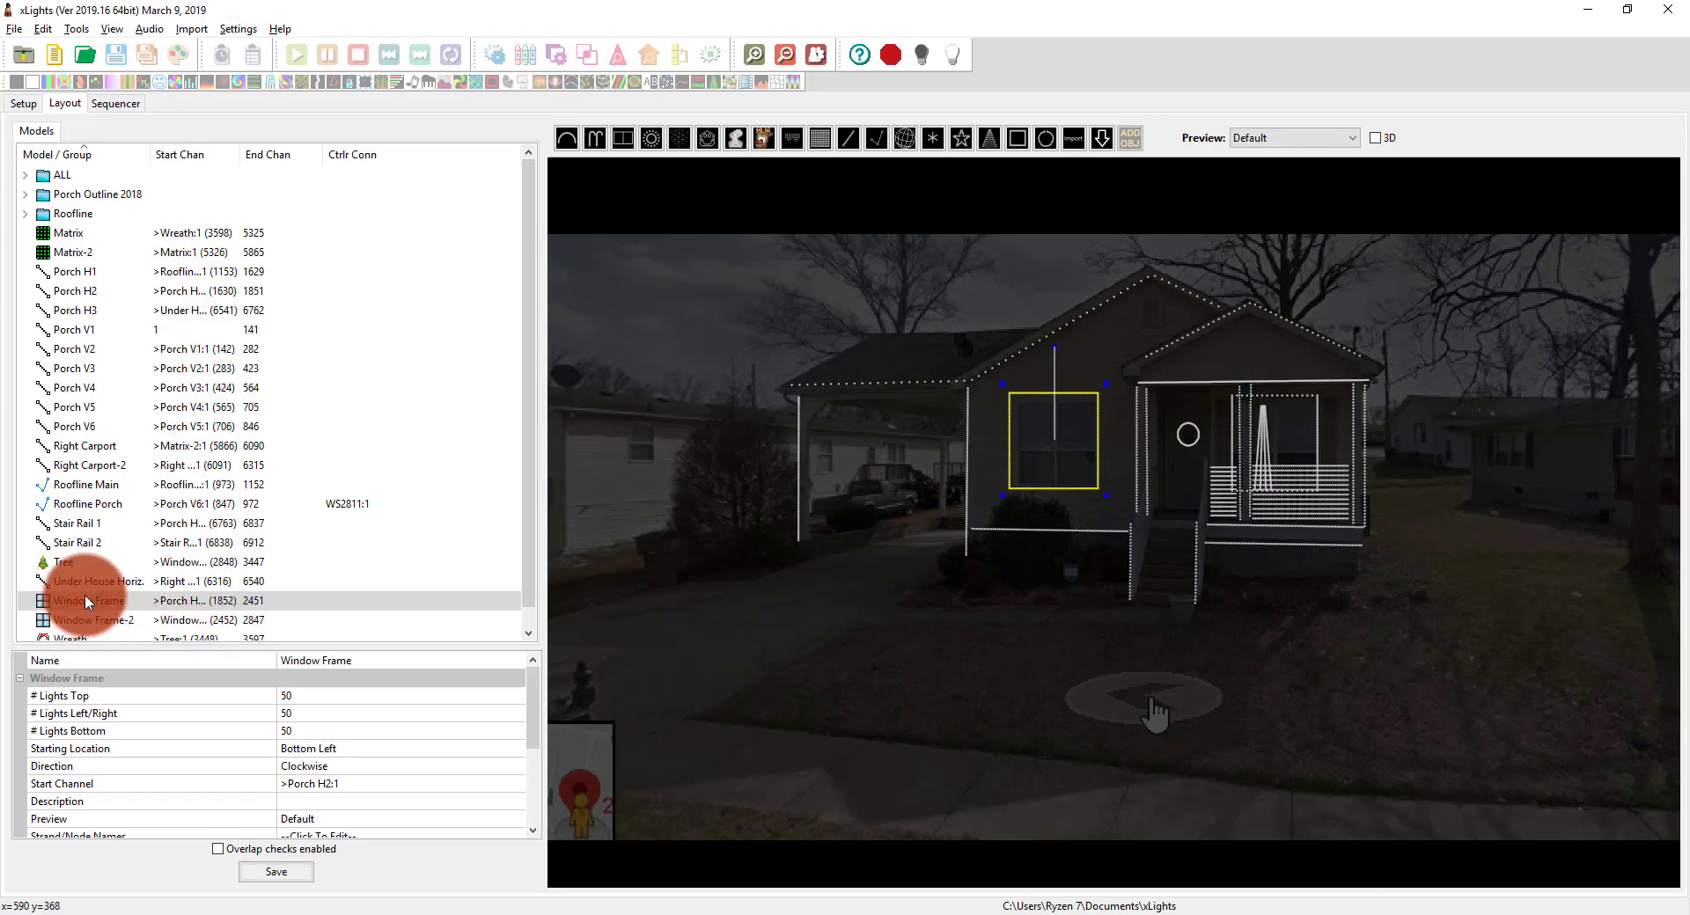
{"action": "left_click", "coordinate": [107, 604]}
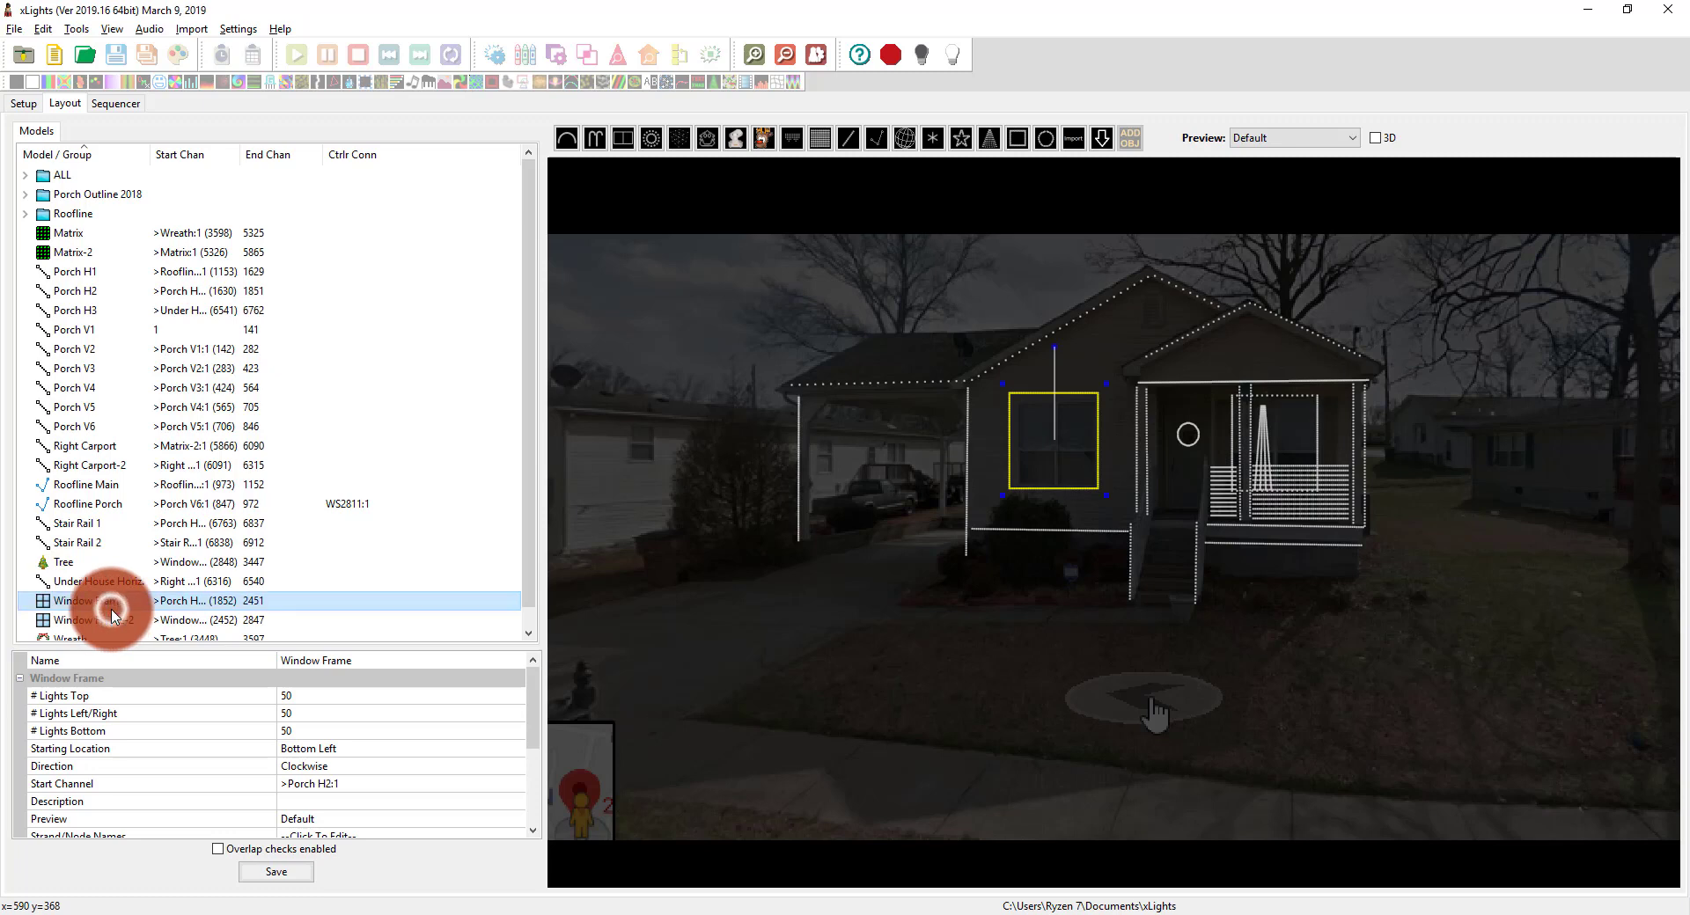
{"action": "left_click", "coordinate": [319, 660]}
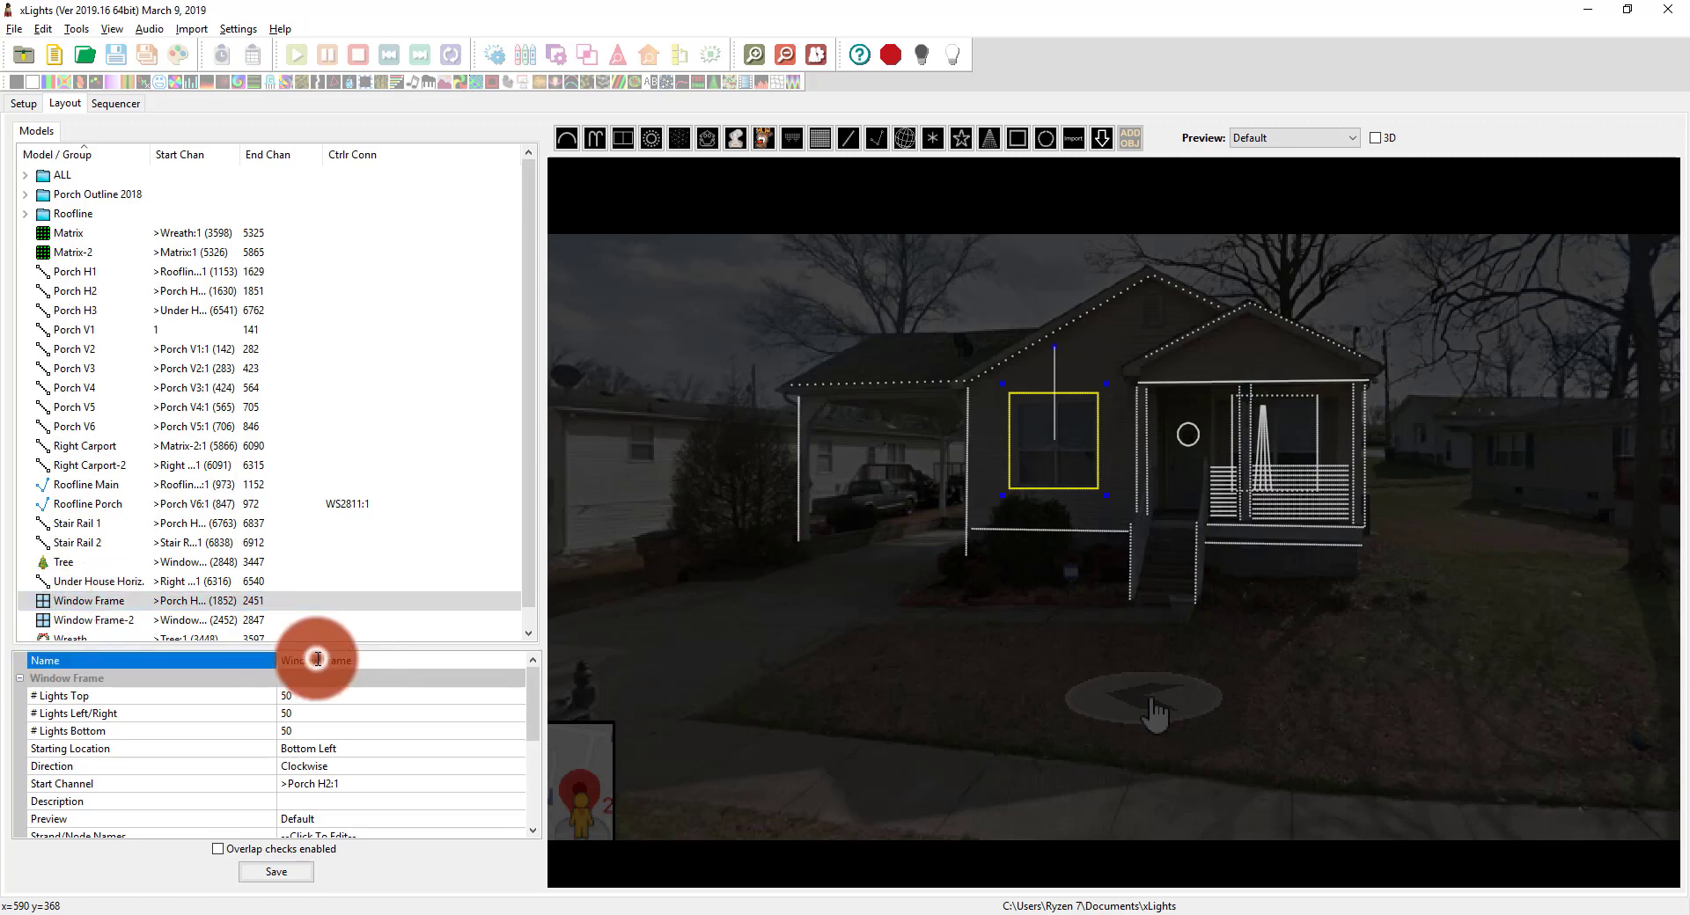
{"action": "left_click", "coordinate": [146, 671]}
{"action": "left_click", "coordinate": [22, 679]}
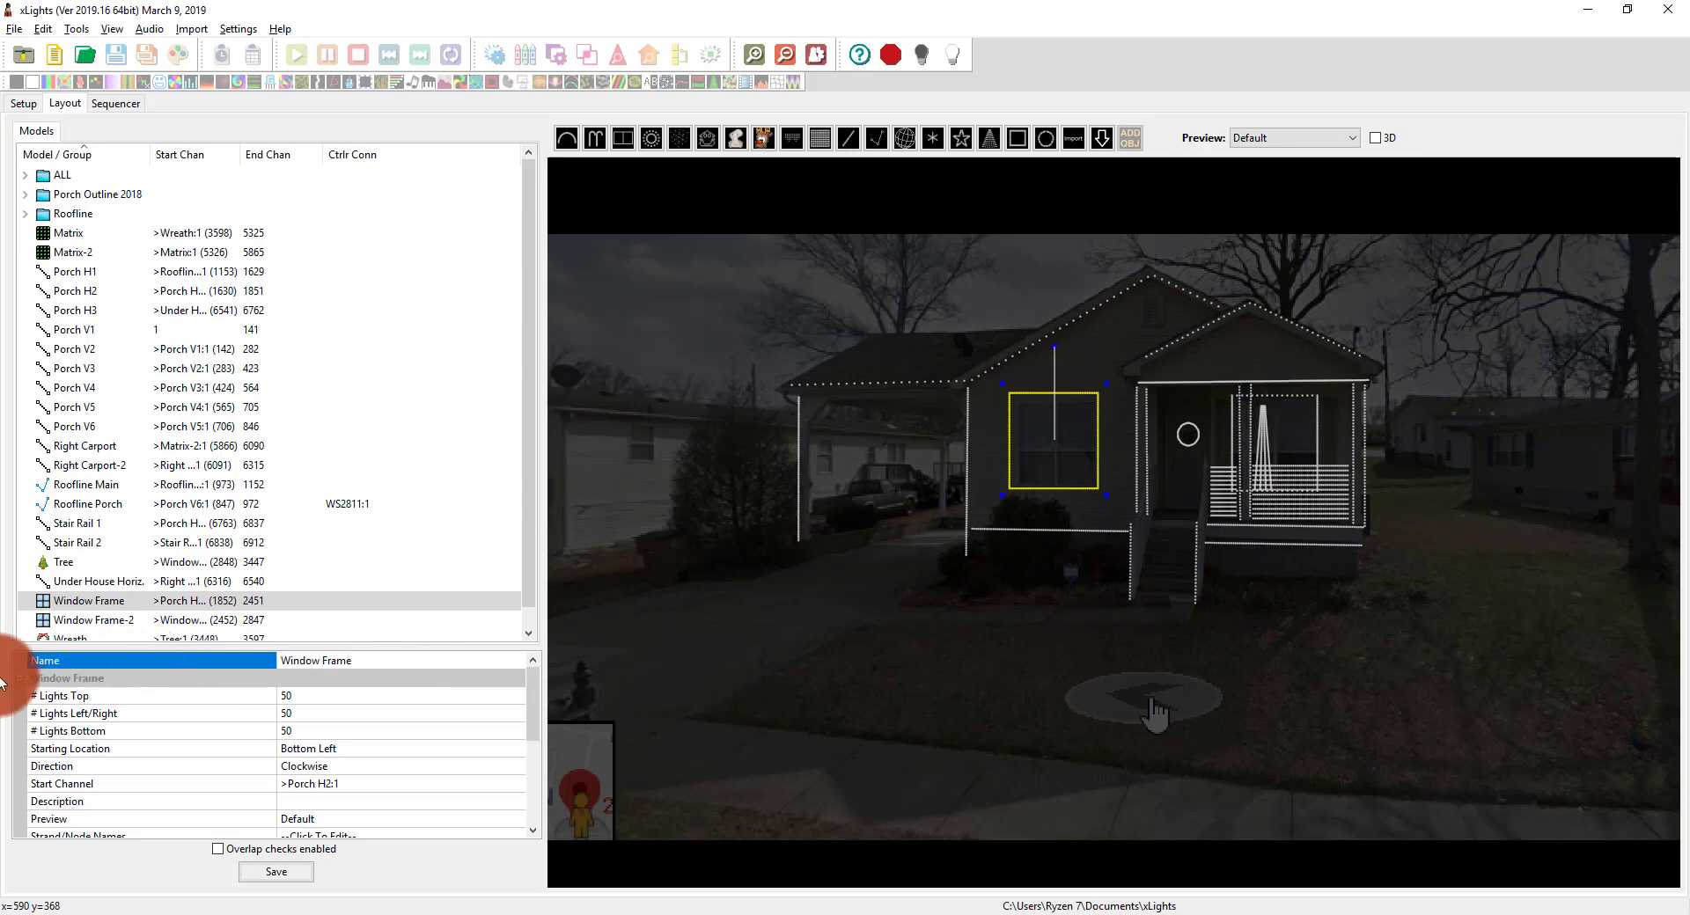
{"action": "left_click", "coordinate": [21, 679]}
{"action": "left_click", "coordinate": [21, 679]}
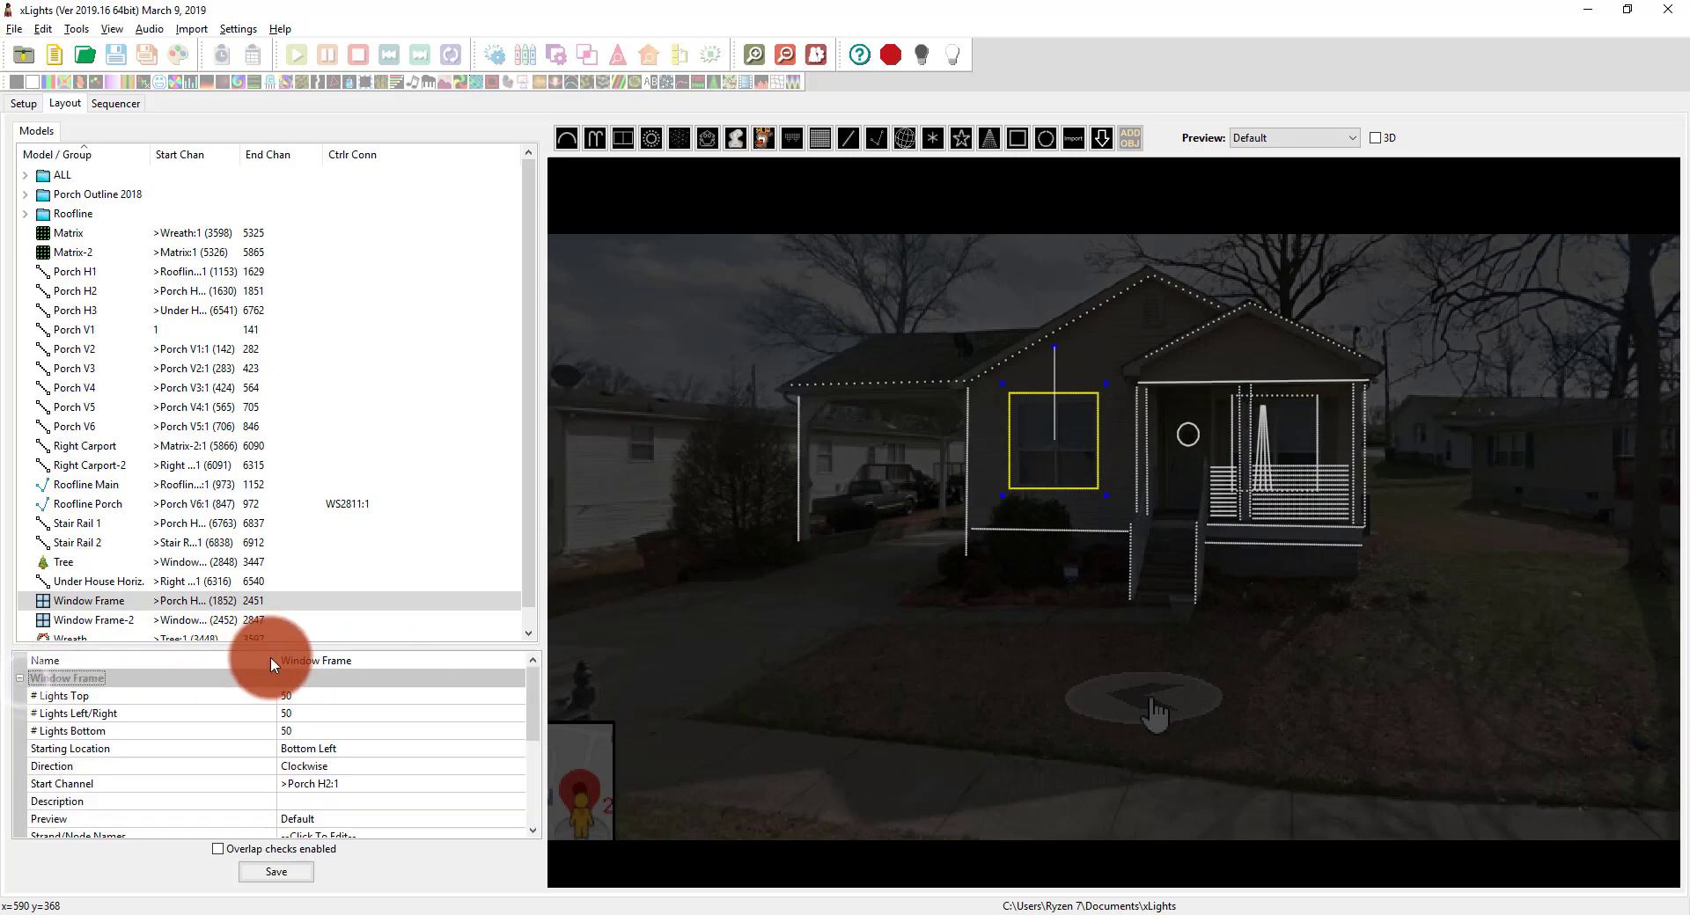
{"action": "left_click", "coordinate": [294, 660]}
{"action": "left_click", "coordinate": [378, 660]}
{"action": "type", "text": "2"}
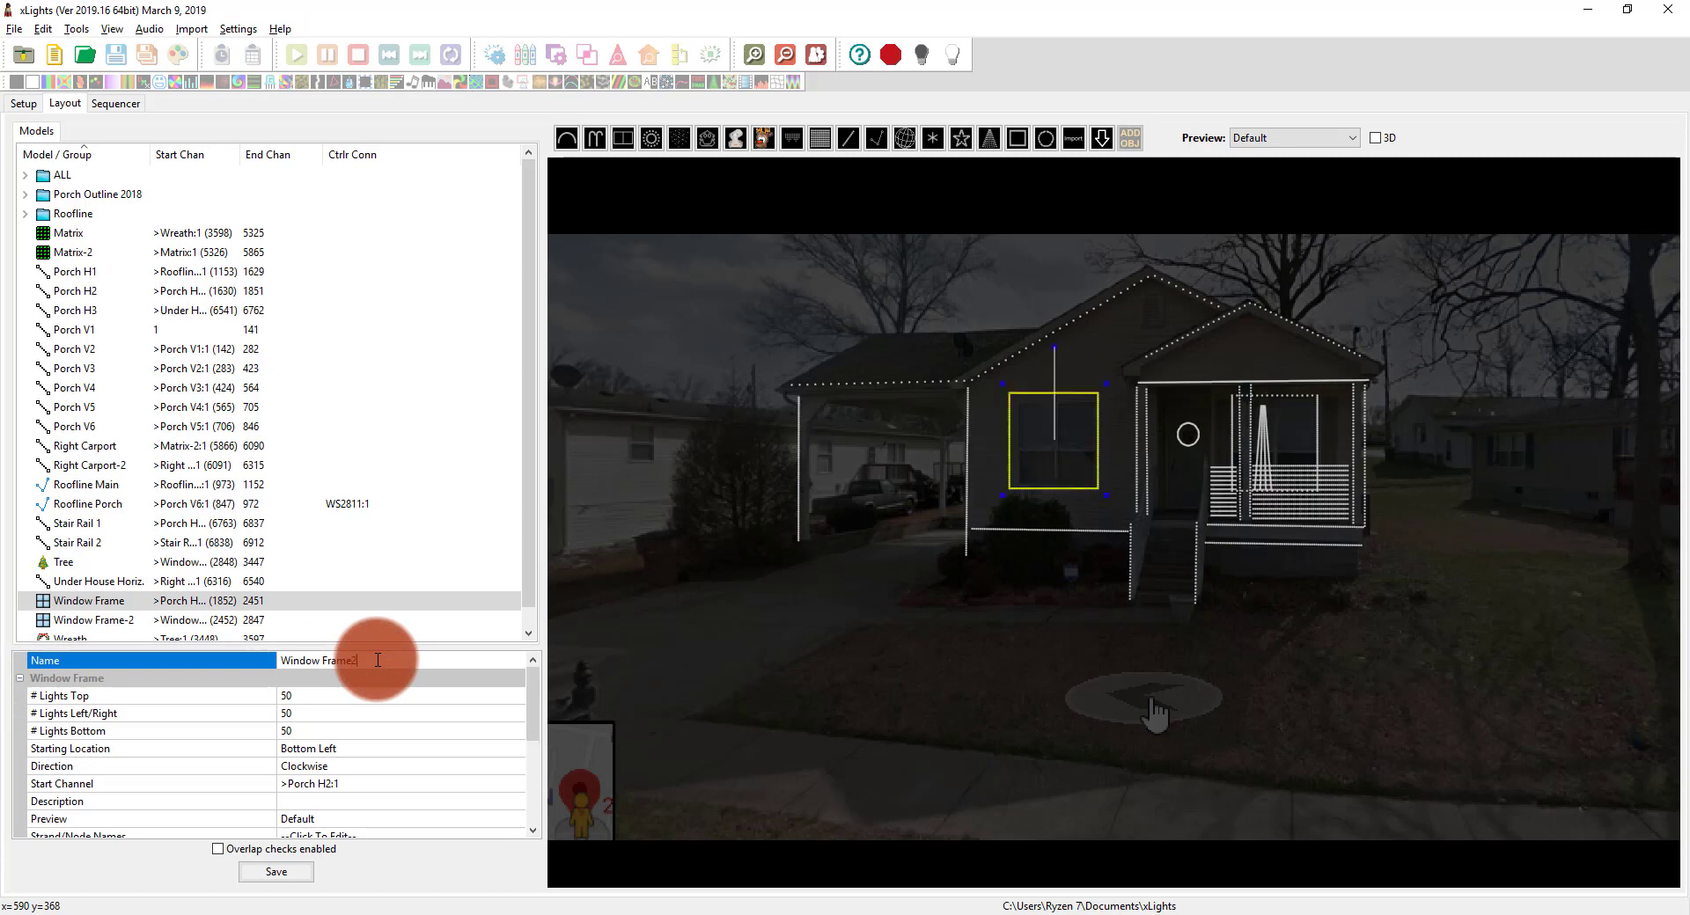
{"action": "key", "text": "Return"}
{"action": "left_click", "coordinate": [93, 602]}
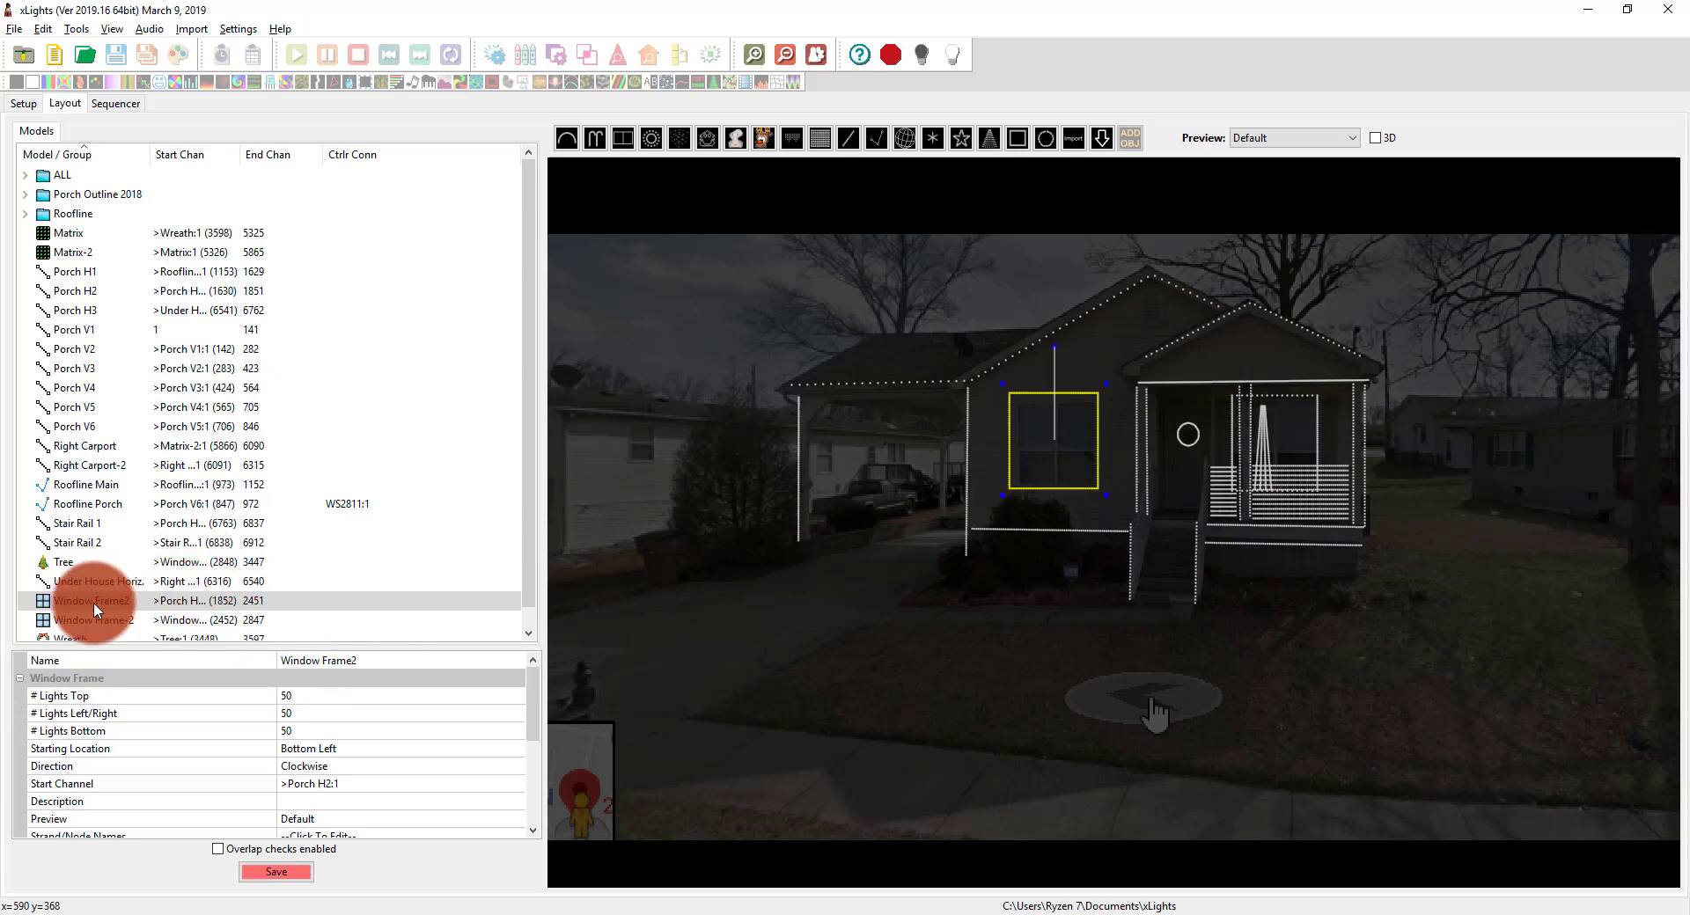
{"action": "left_click", "coordinate": [361, 666]}
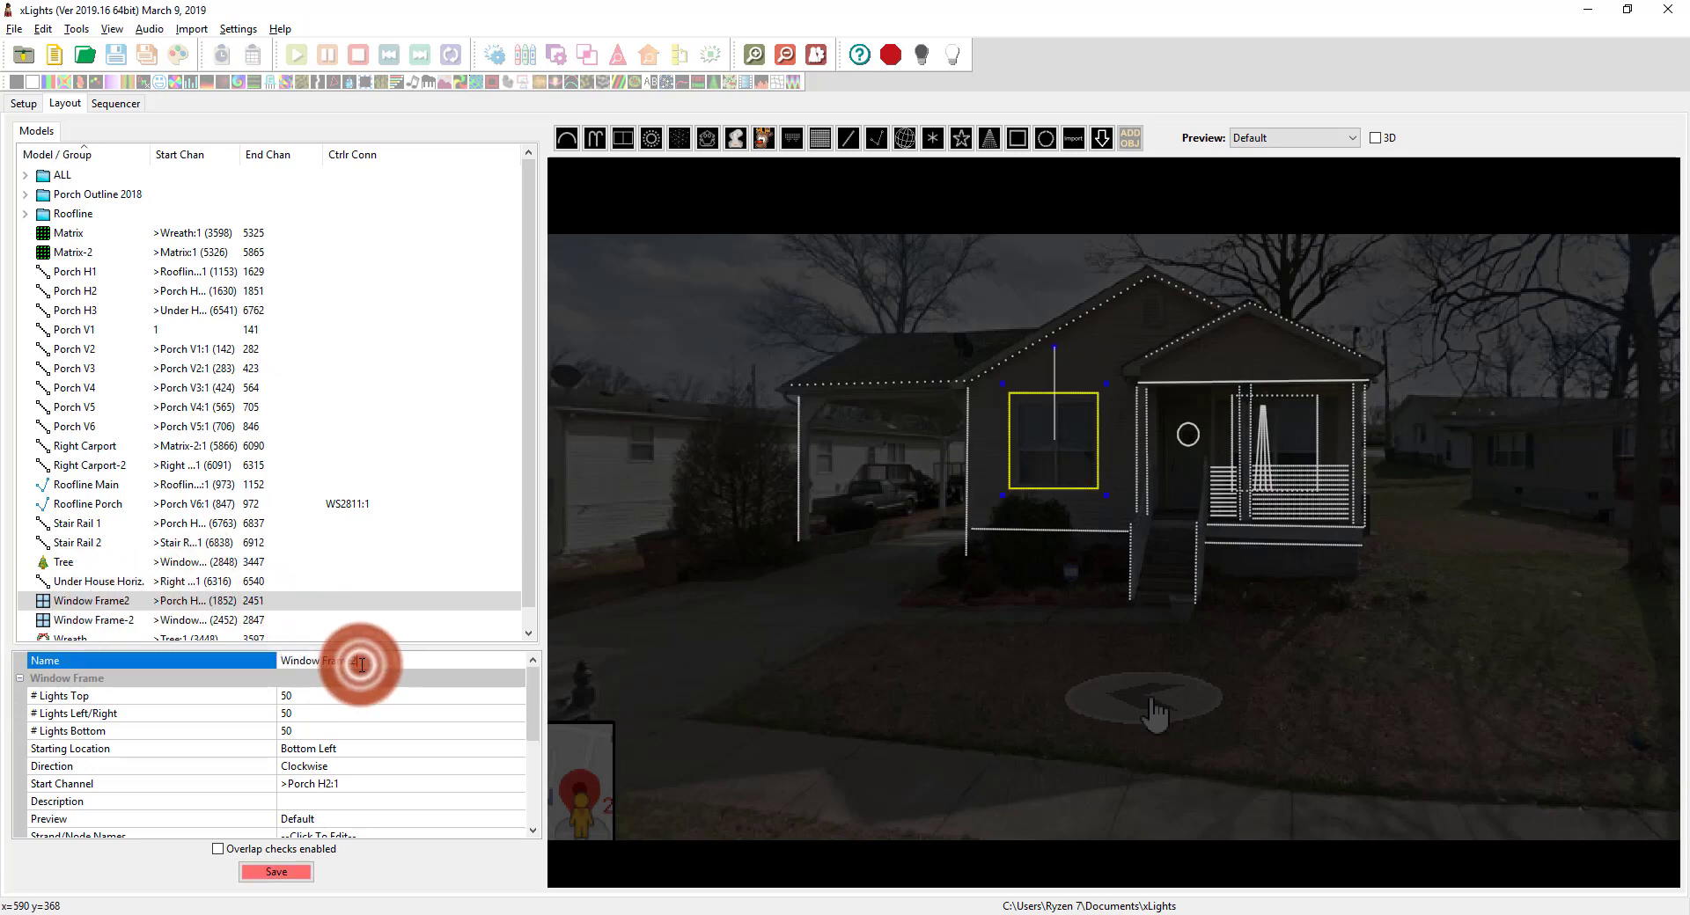
{"action": "key", "text": "BackSpace"}
{"action": "key", "text": "Return"}
{"action": "left_click", "coordinate": [477, 667]}
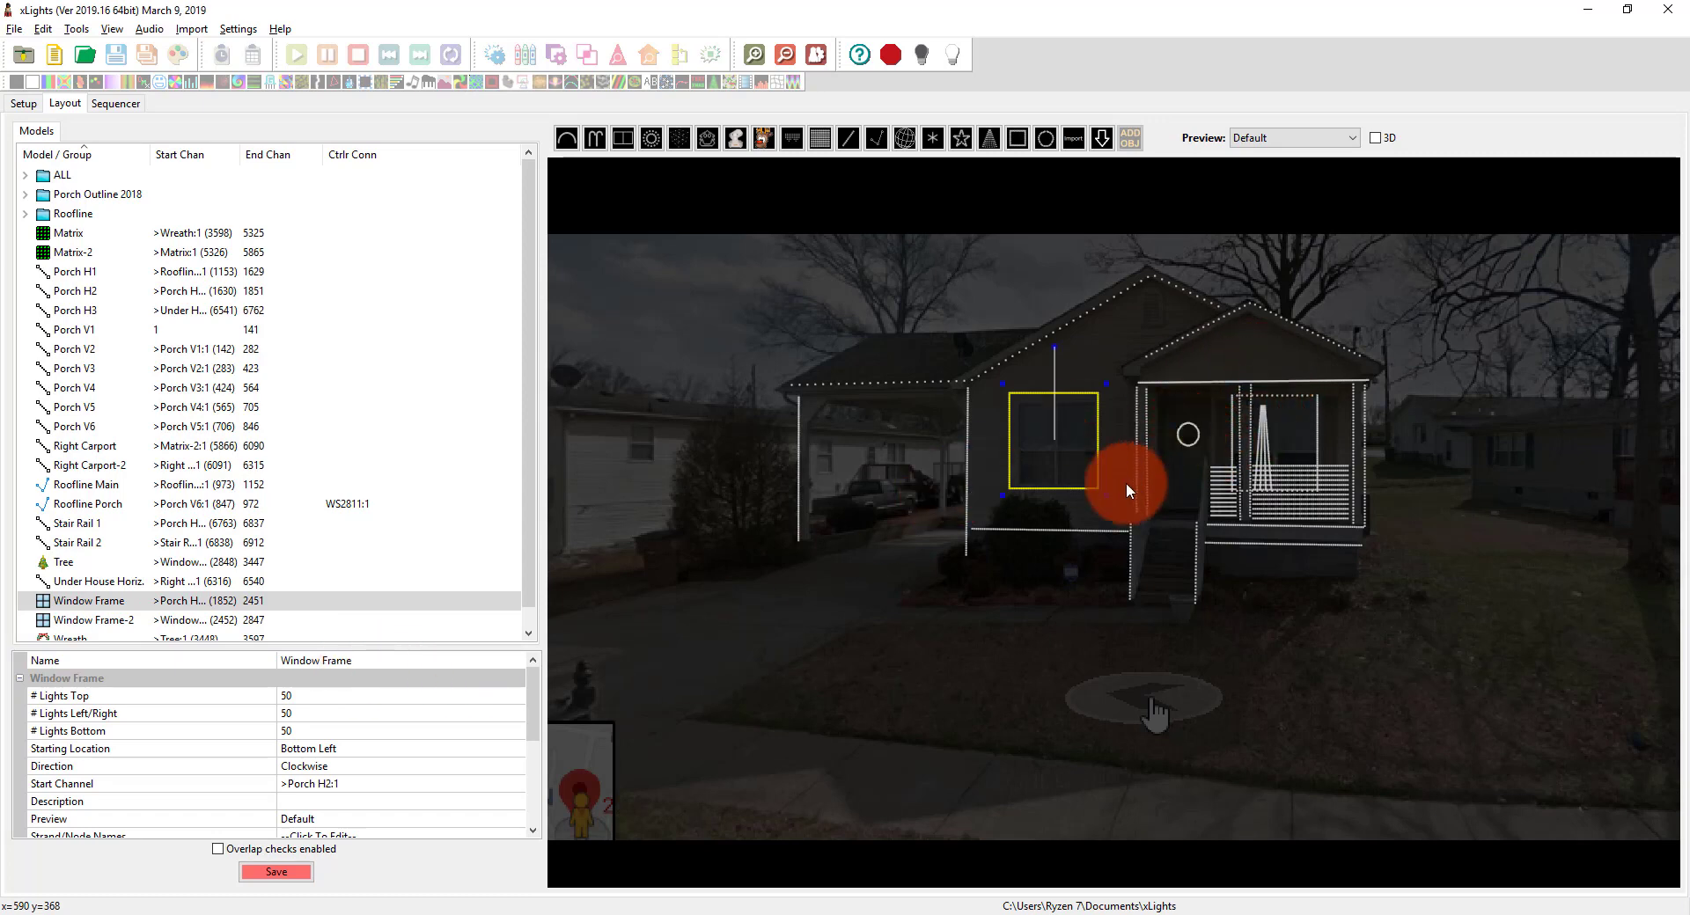
{"action": "left_click", "coordinate": [1106, 547]}
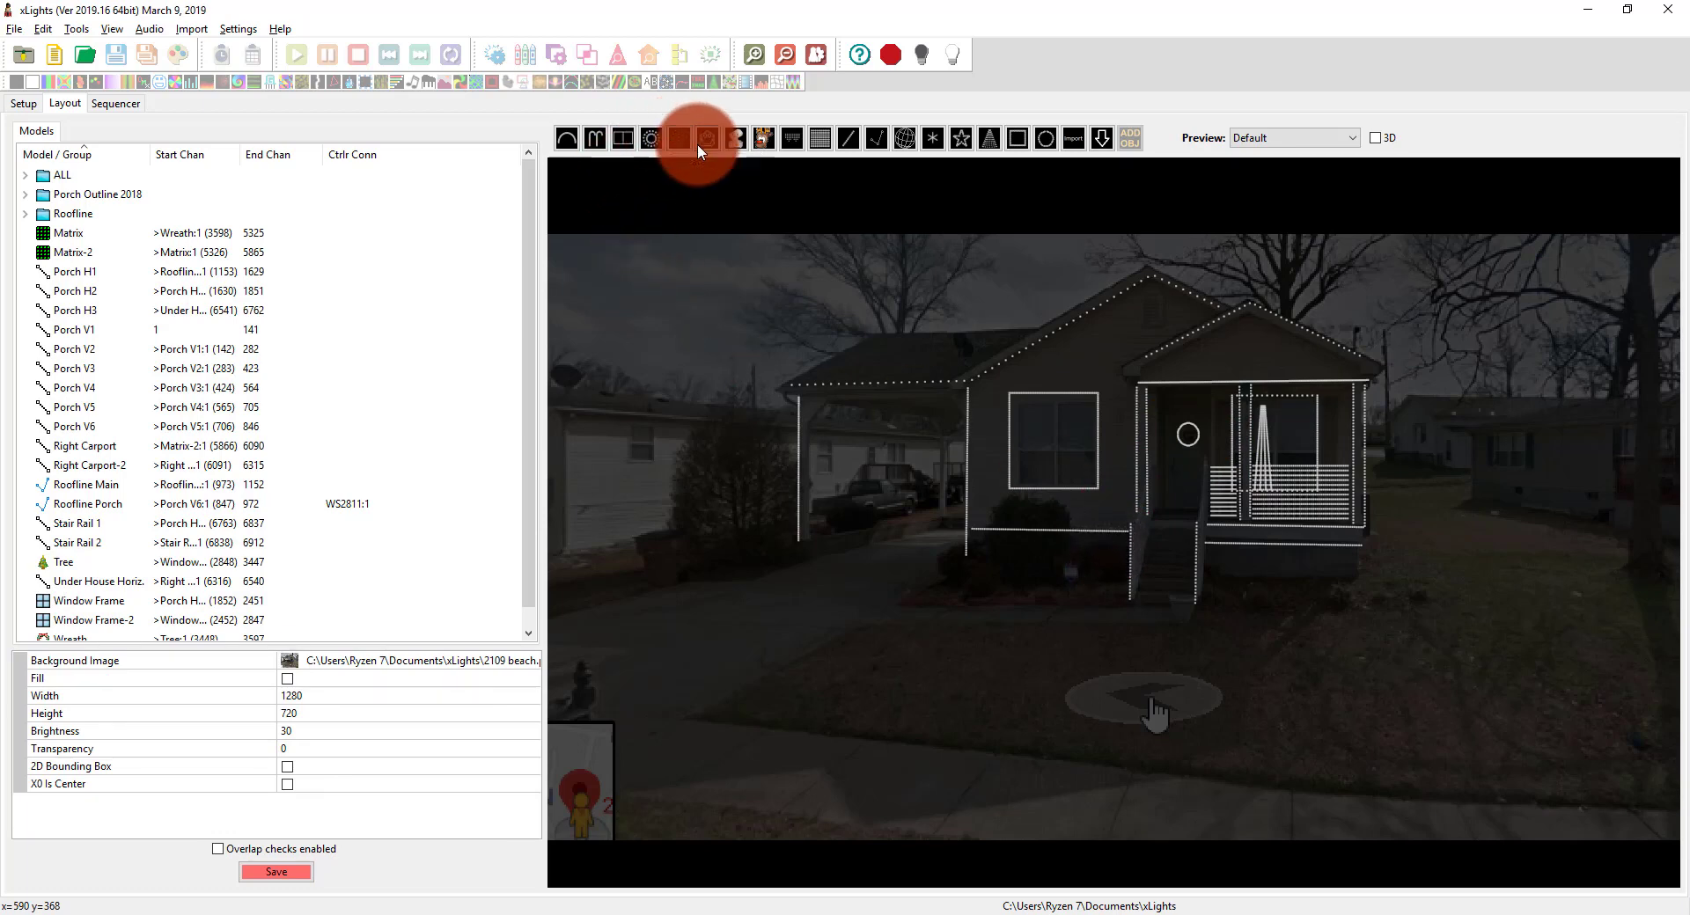
Step: Draw Matrix-3 across the lawn below the house and delete the accidental Matrix-4
{"action": "left_click", "coordinate": [818, 141]}
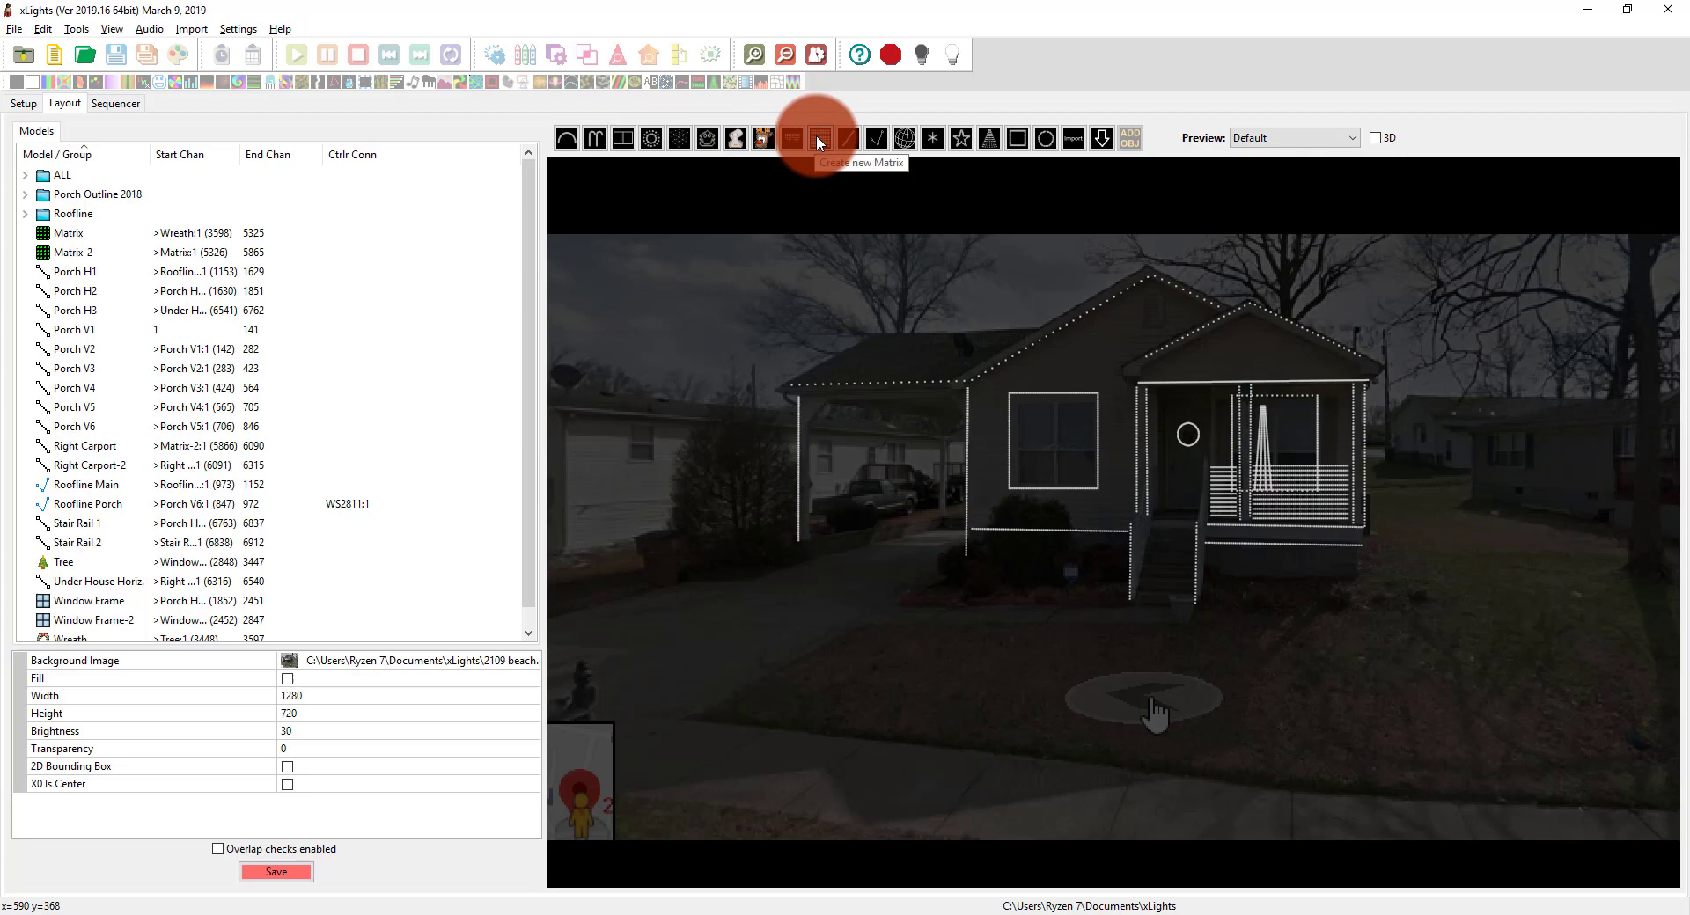
{"action": "left_click_drag", "start_coordinate": [1226, 491], "coordinate": [1306, 496]}
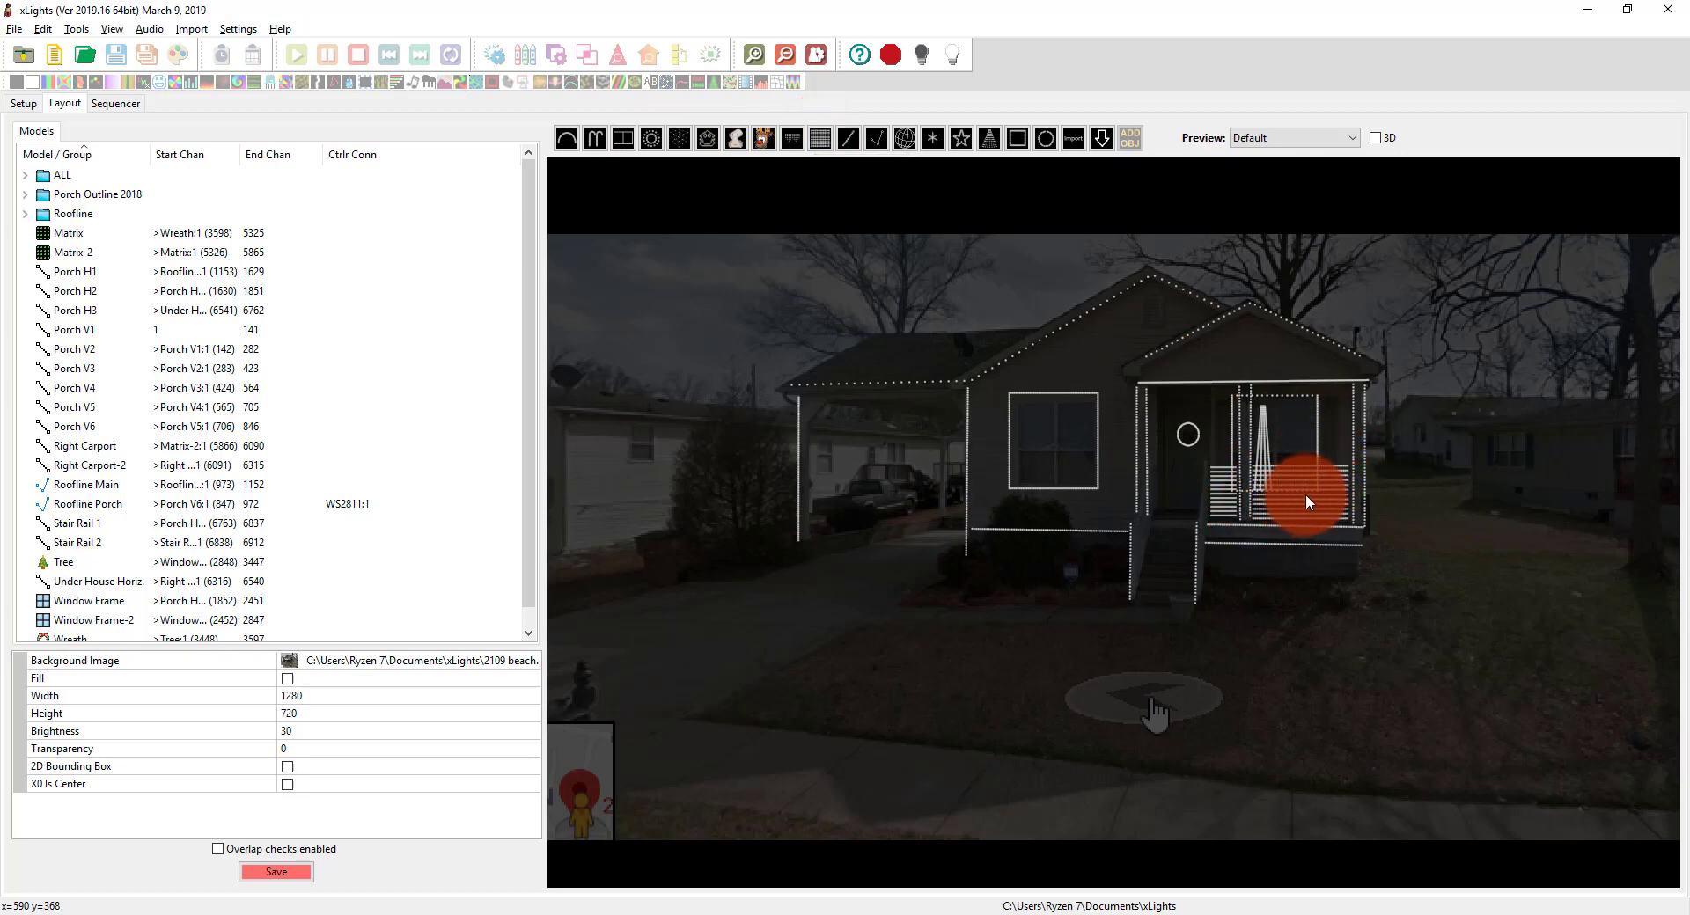
{"action": "left_click", "coordinate": [819, 143]}
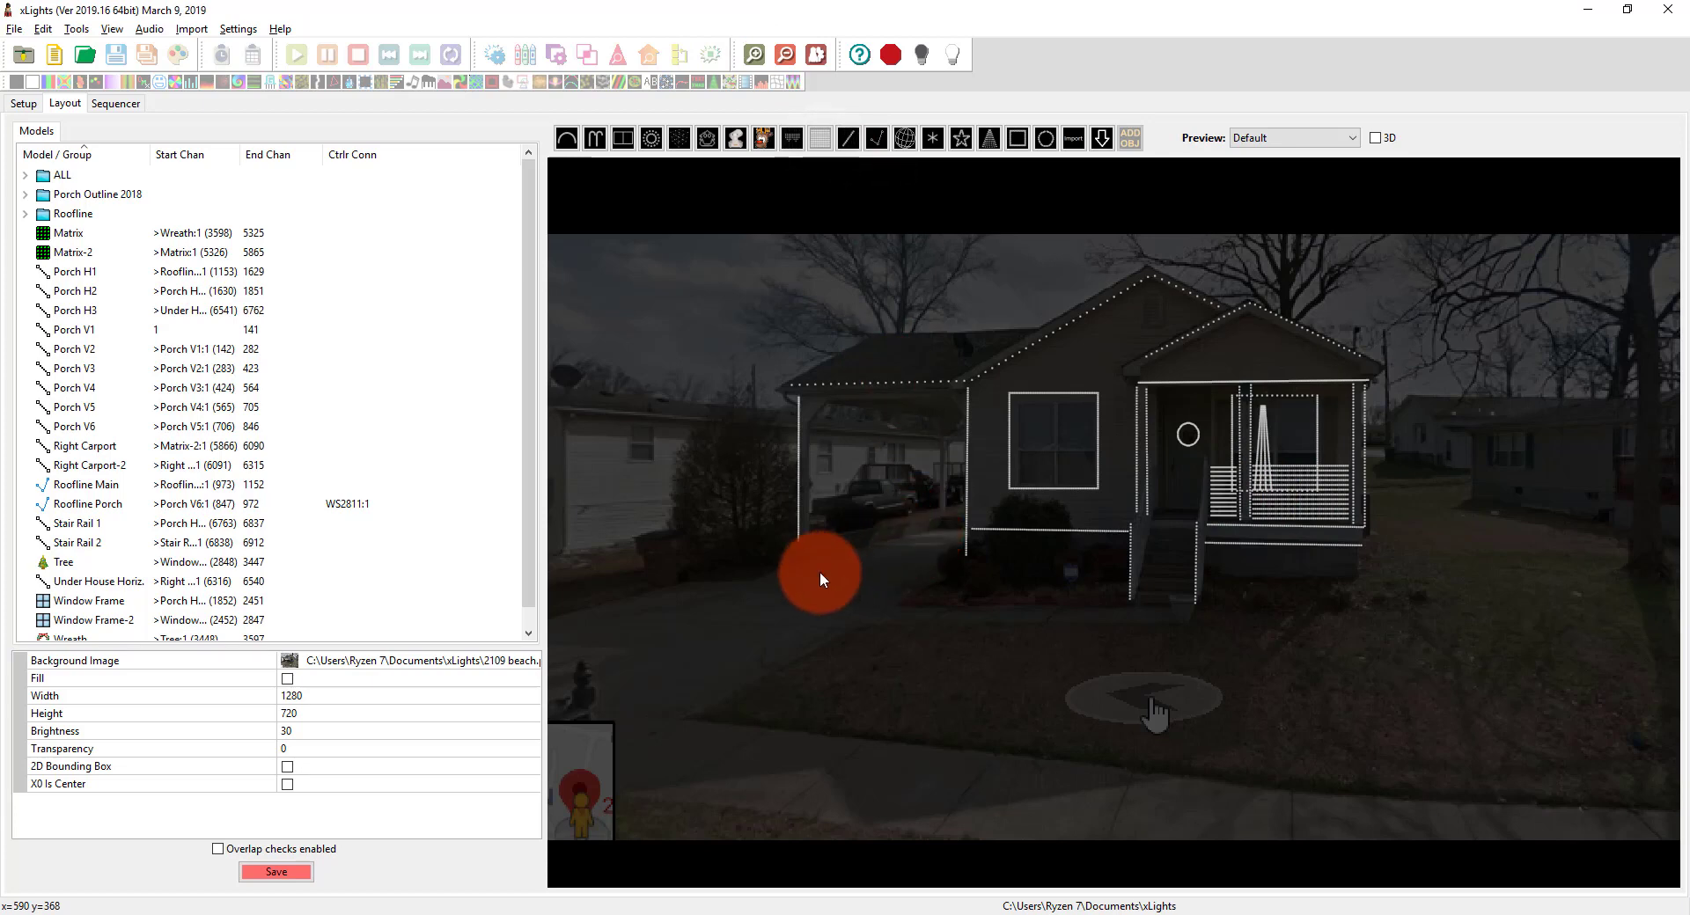
{"action": "left_click_drag", "start_coordinate": [802, 628], "coordinate": [1135, 835]}
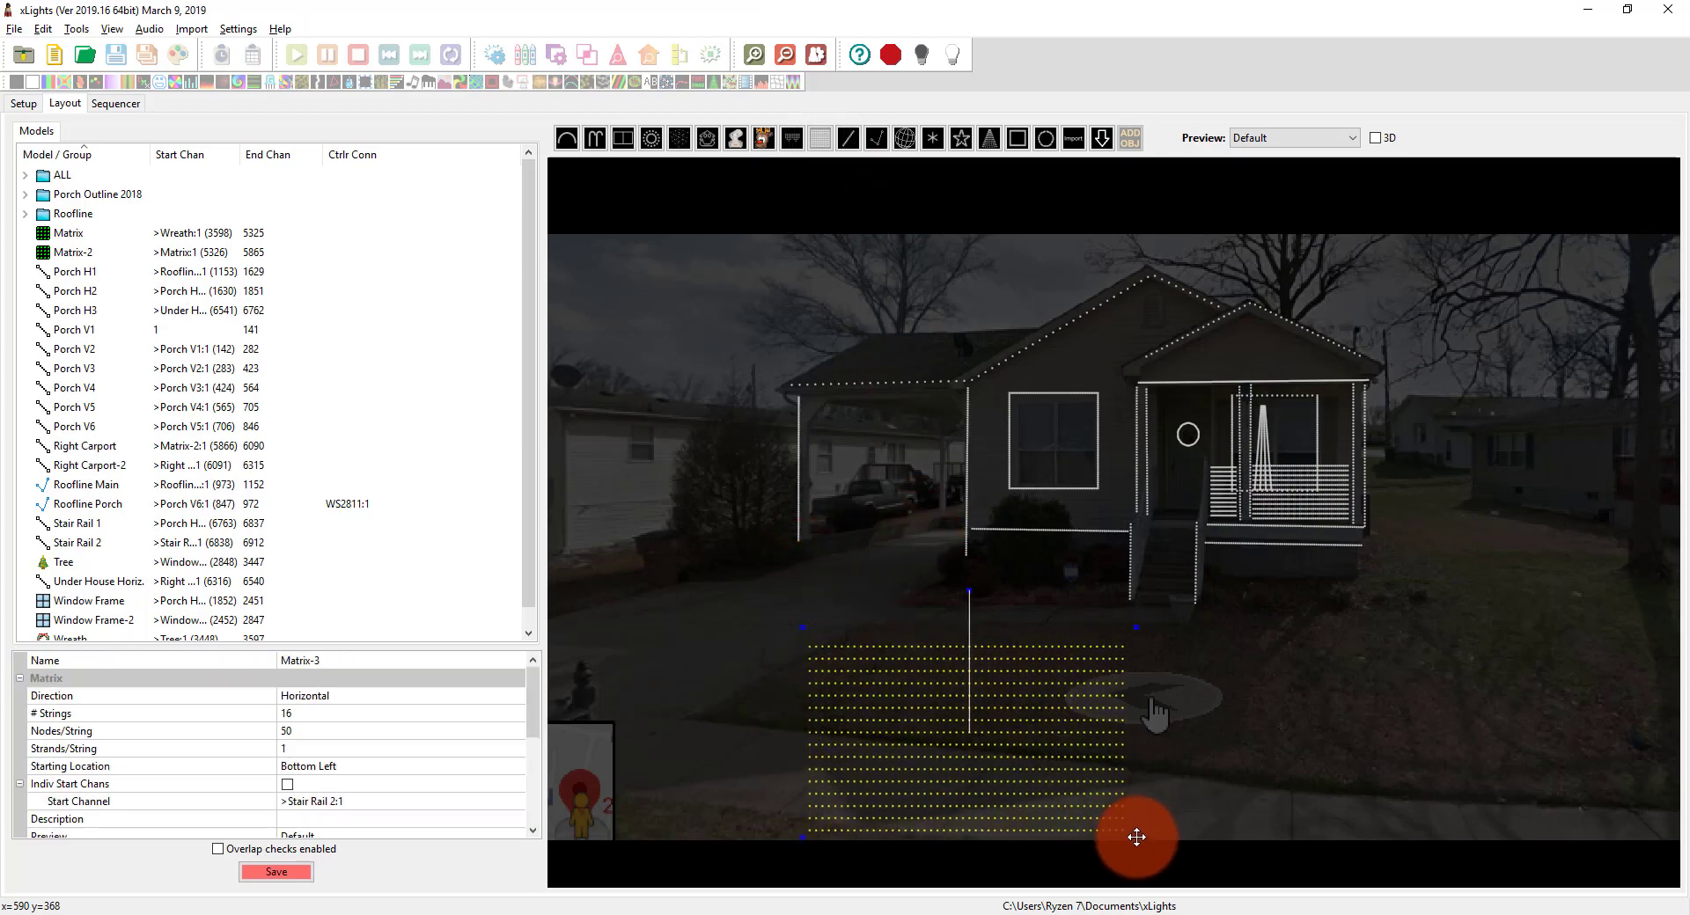
{"action": "left_click", "coordinate": [1063, 768]}
{"action": "left_click", "coordinate": [864, 651]}
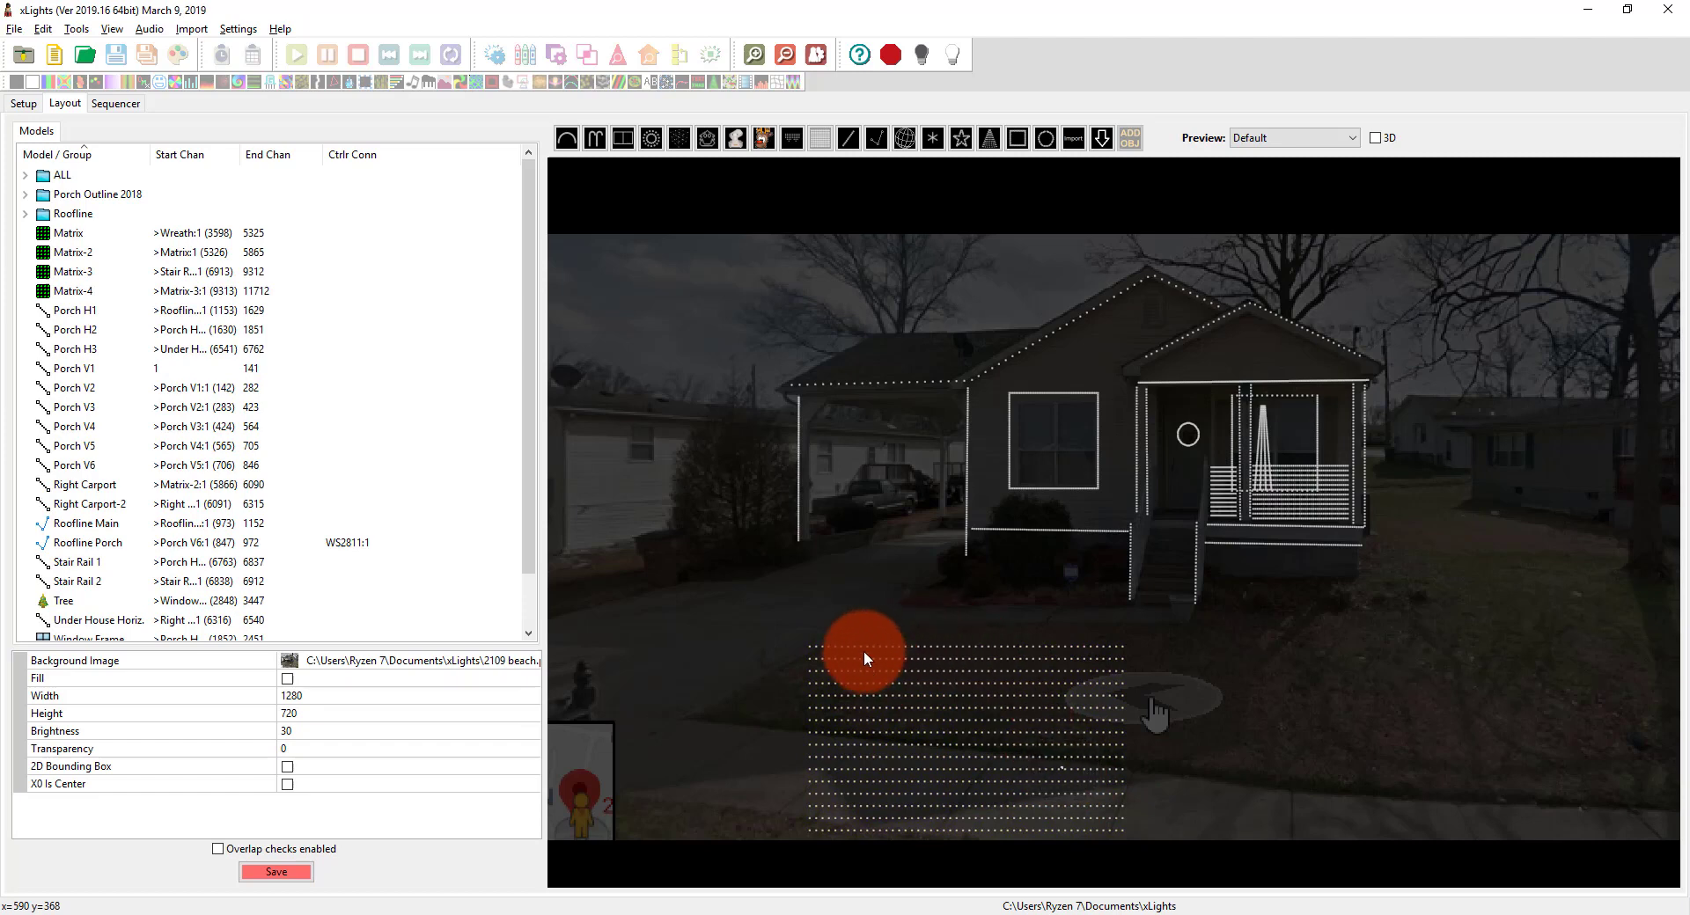
{"action": "key", "text": "Delete"}
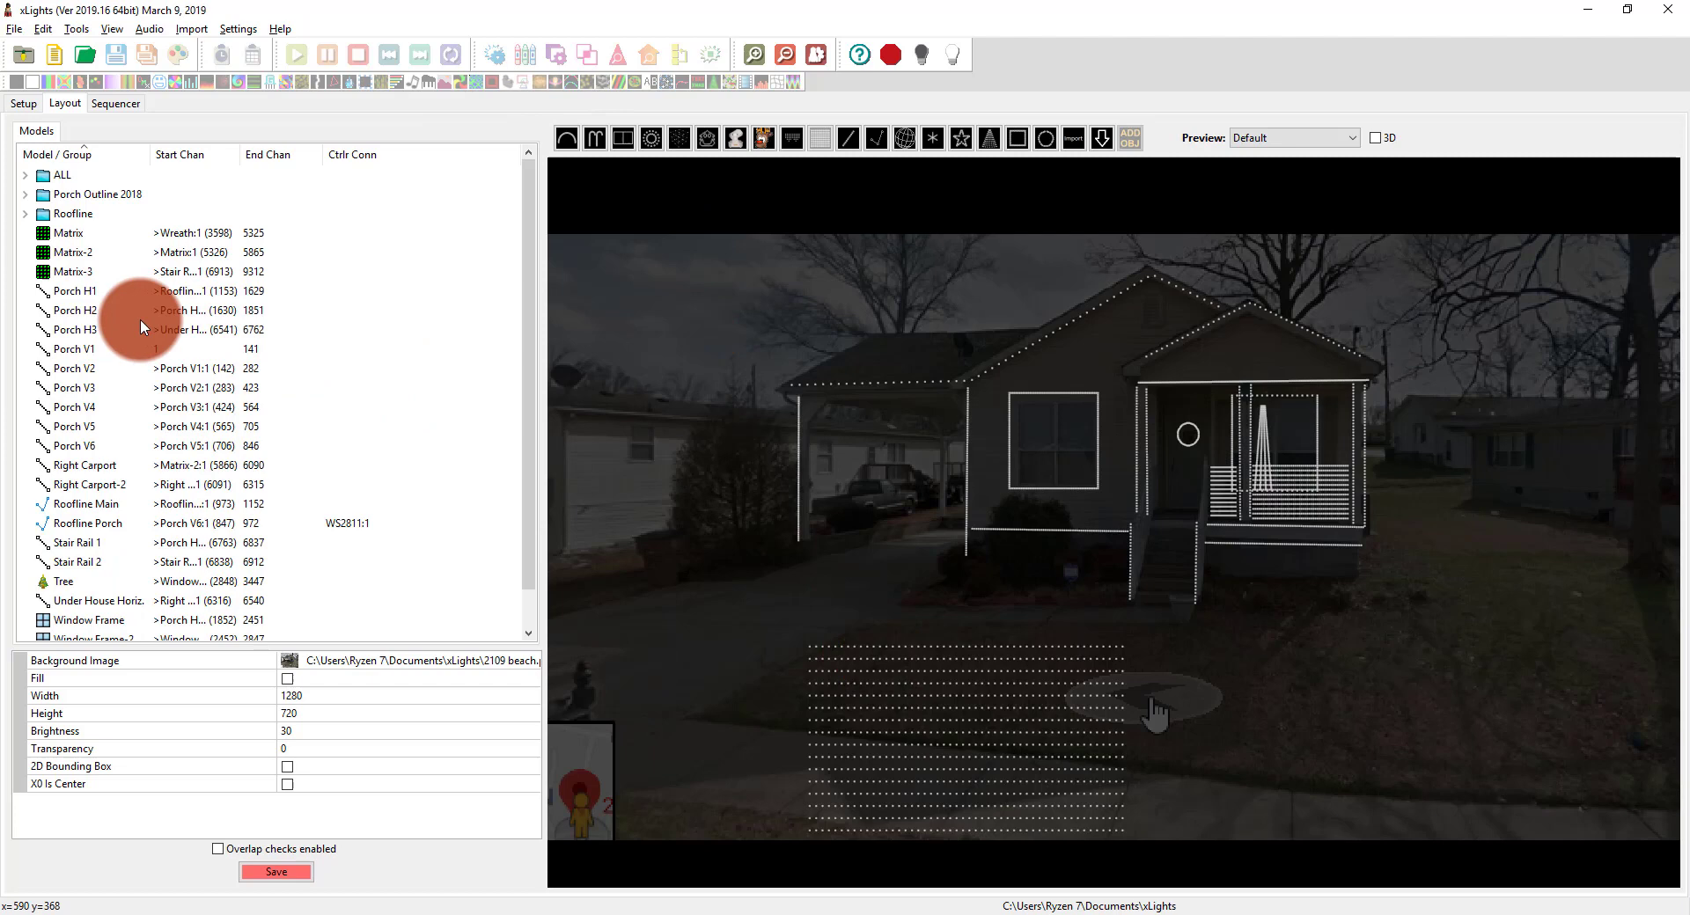
Step: Select Matrix-3 and set its Direction to Horizontal
{"action": "scroll", "coordinate": [140, 321], "scroll_direction": "down", "scroll_amount": 1}
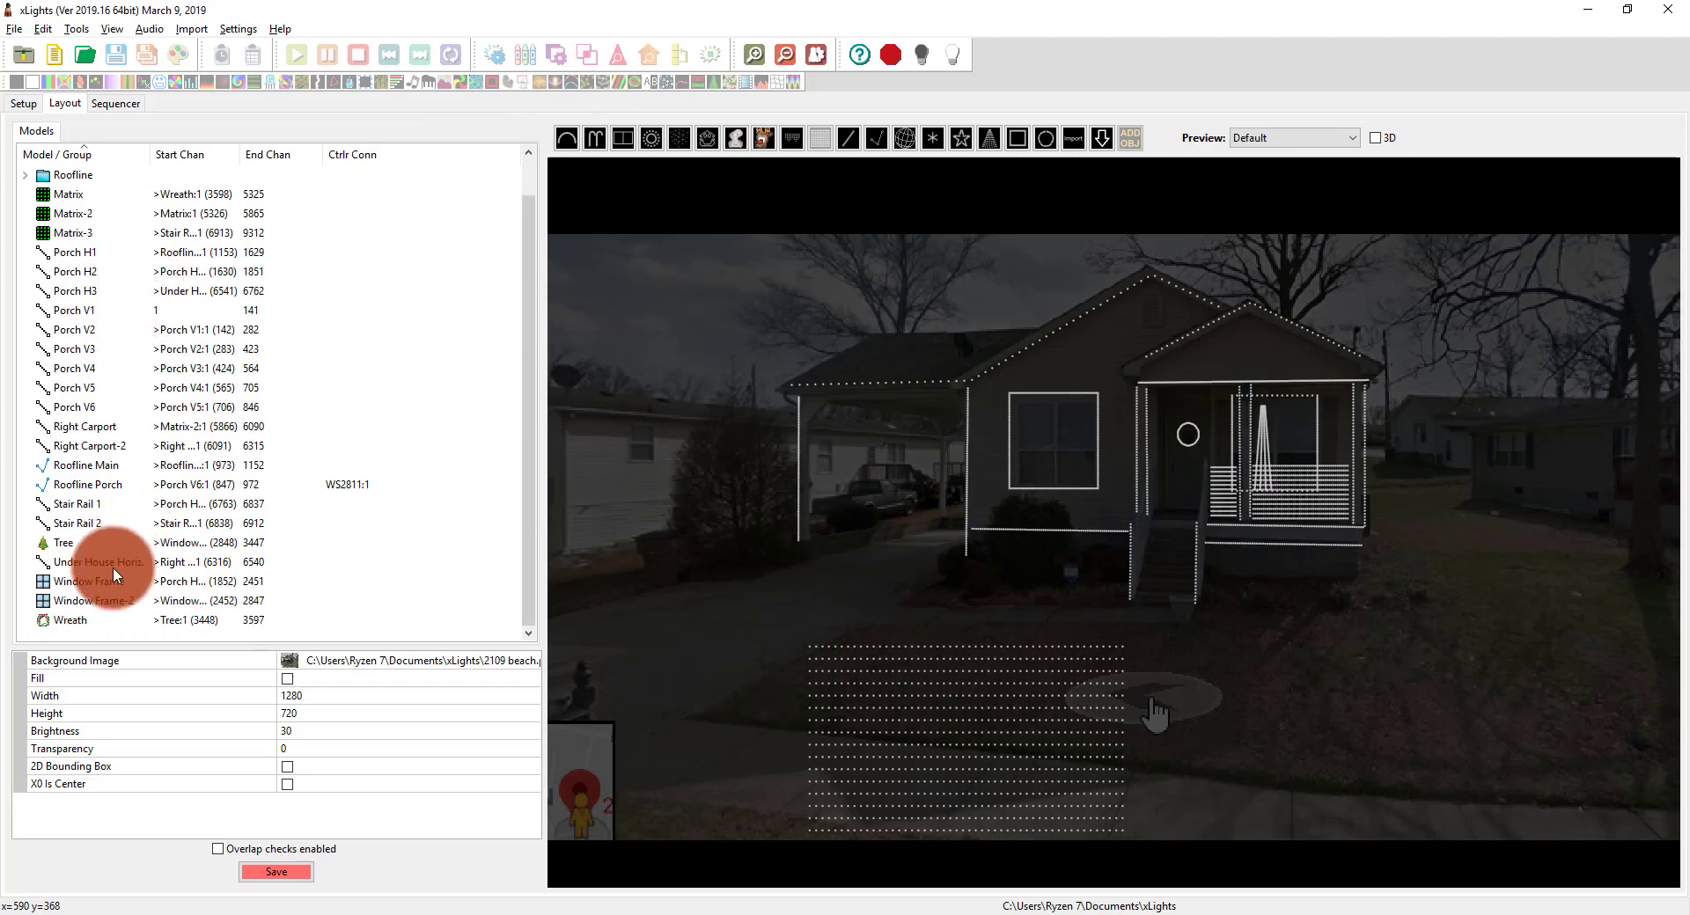
{"action": "scroll", "coordinate": [112, 574], "scroll_direction": "up", "scroll_amount": 1}
{"action": "left_click", "coordinate": [81, 235]}
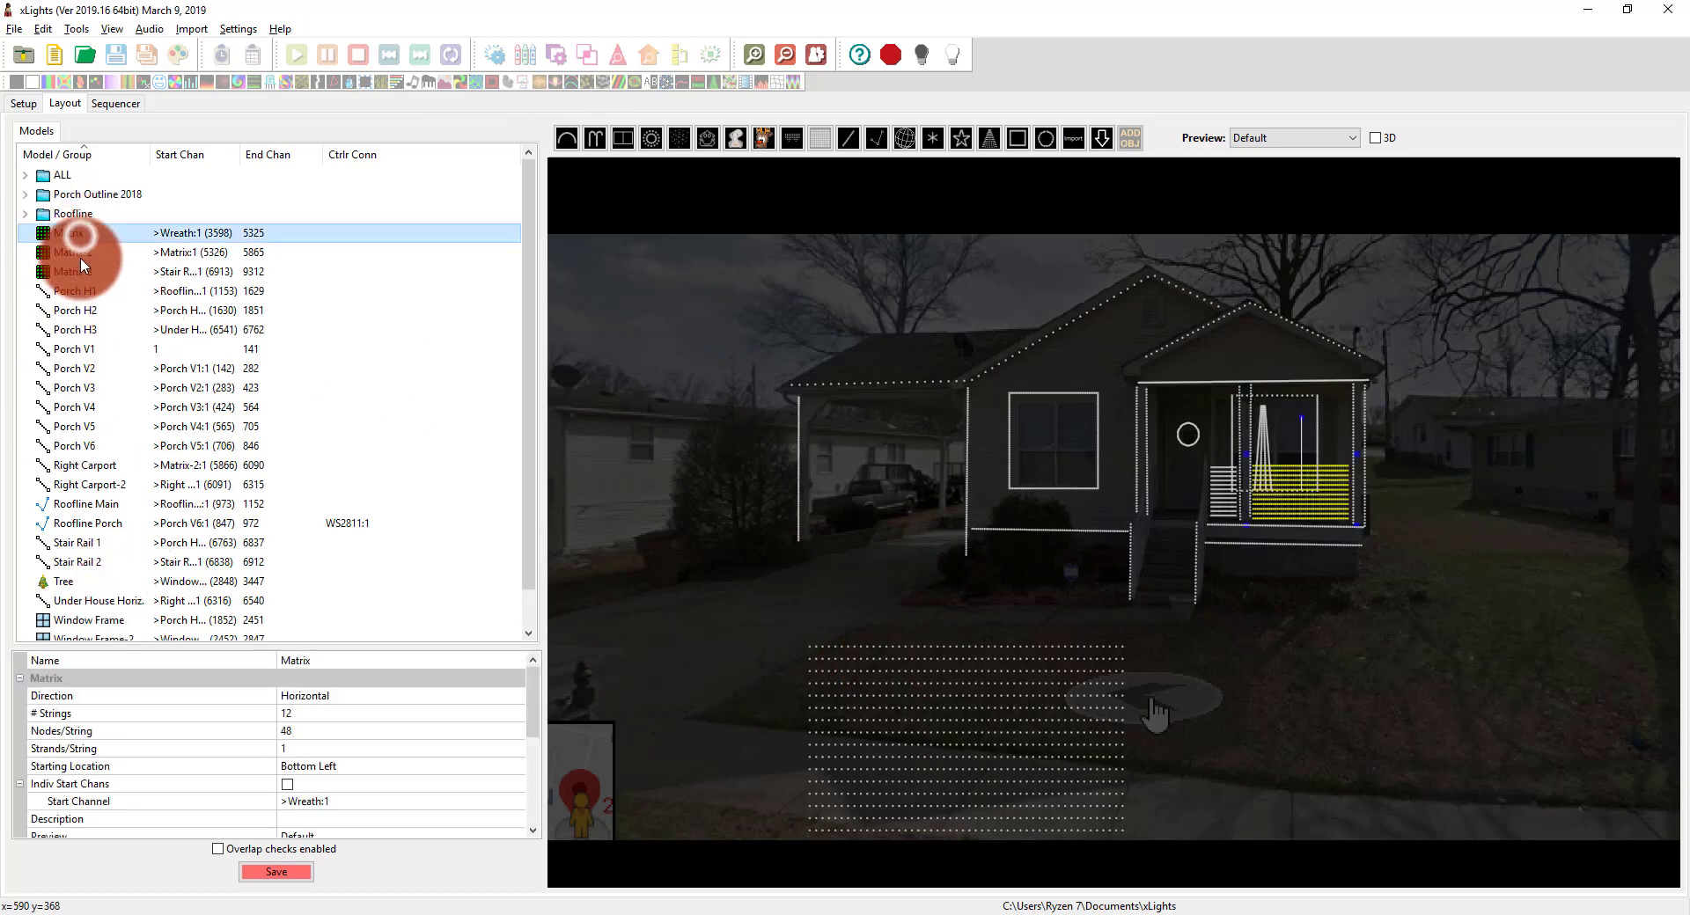
{"action": "left_click", "coordinate": [86, 272]}
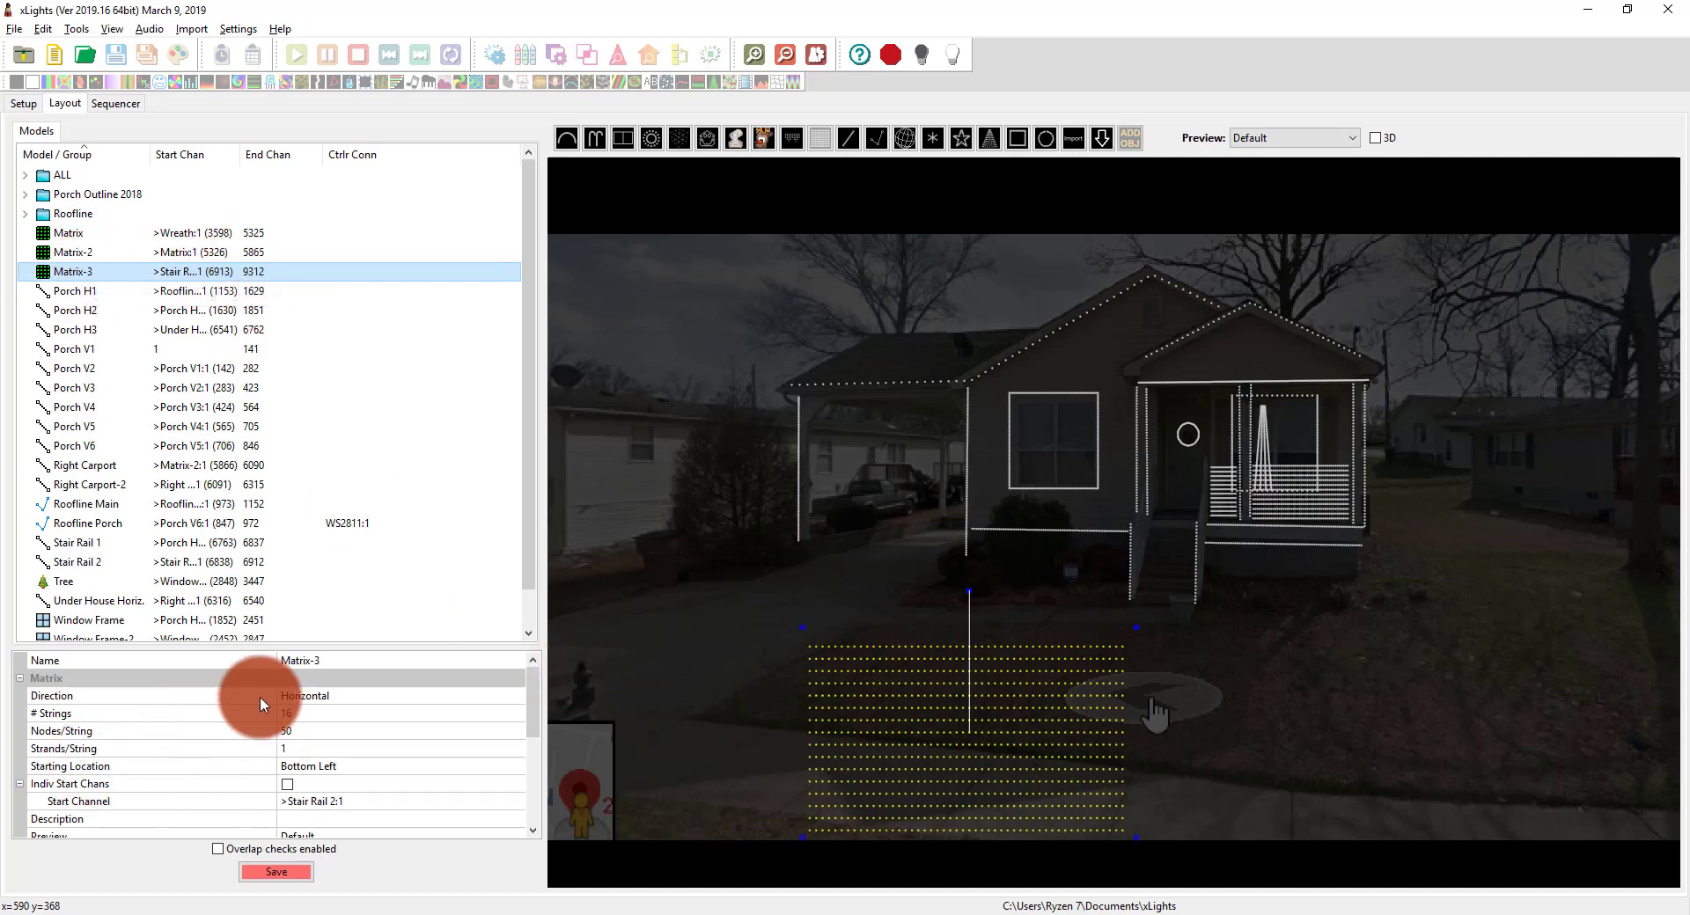
{"action": "left_click", "coordinate": [295, 698]}
{"action": "left_click", "coordinate": [298, 700]}
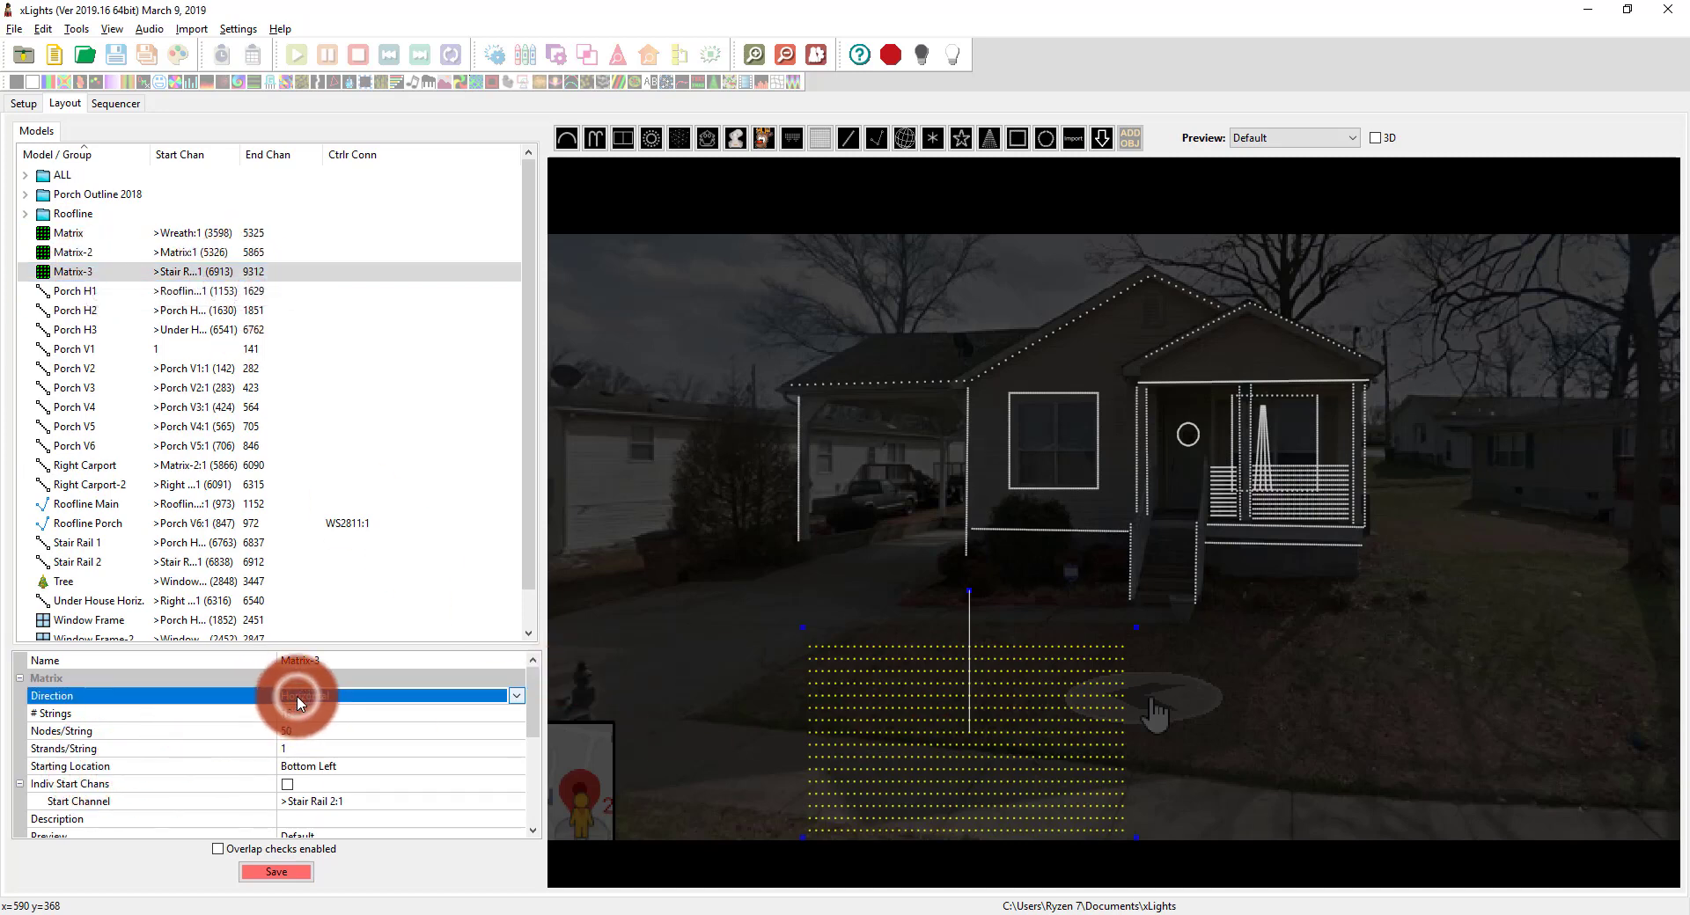
{"action": "left_click", "coordinate": [299, 714]}
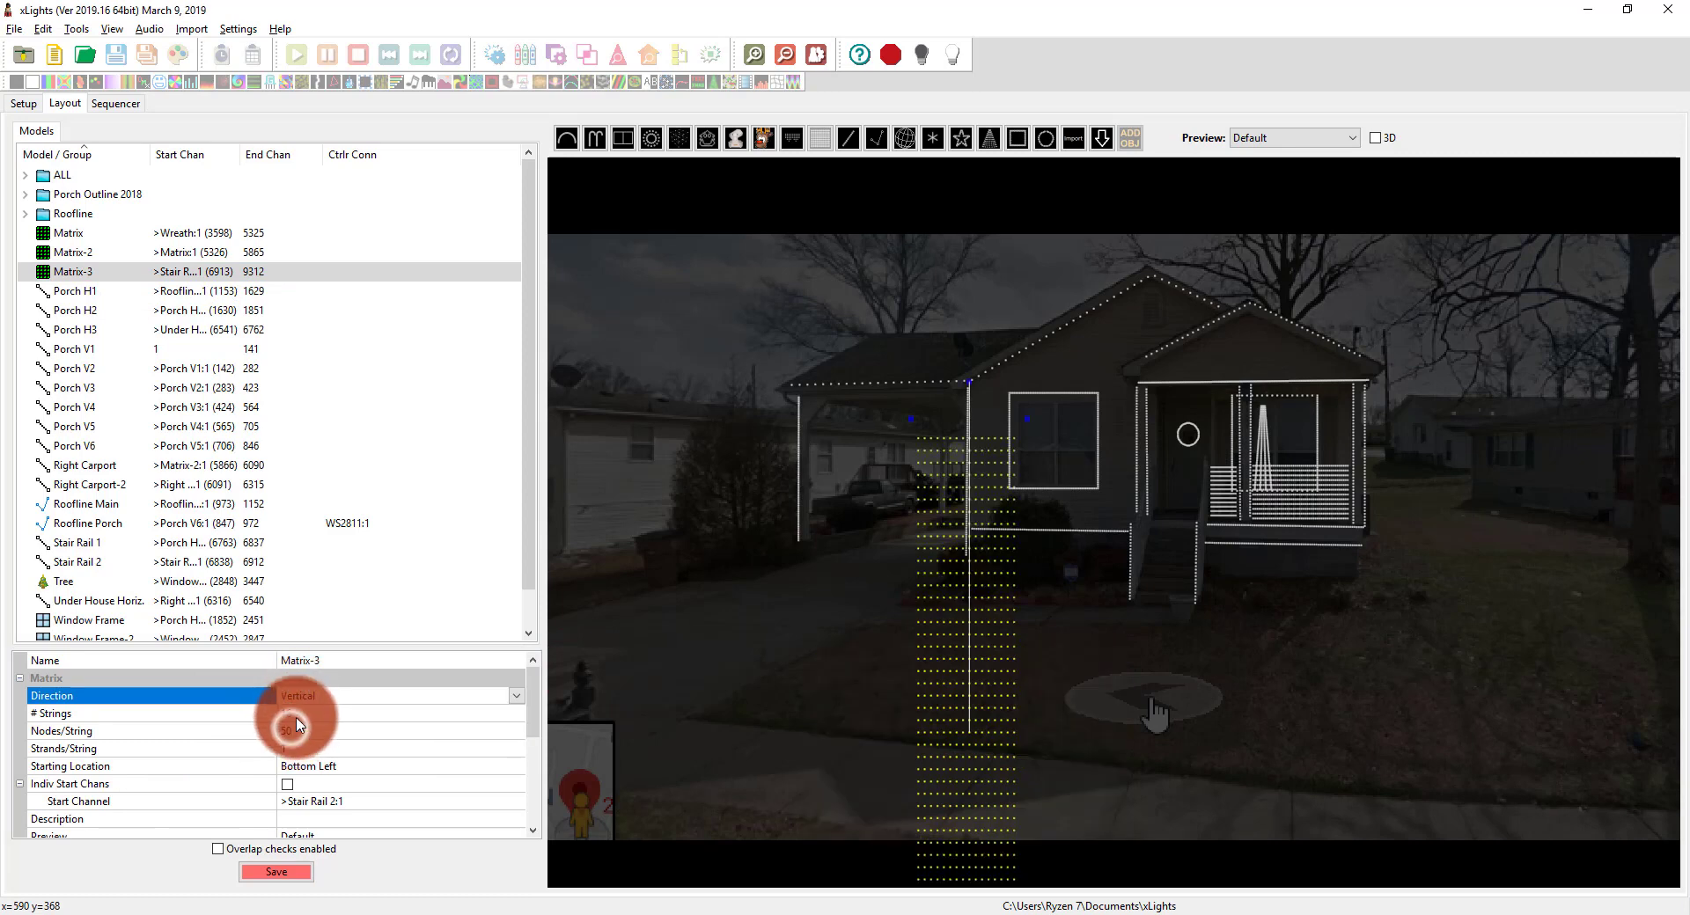
{"action": "left_click", "coordinate": [304, 709]}
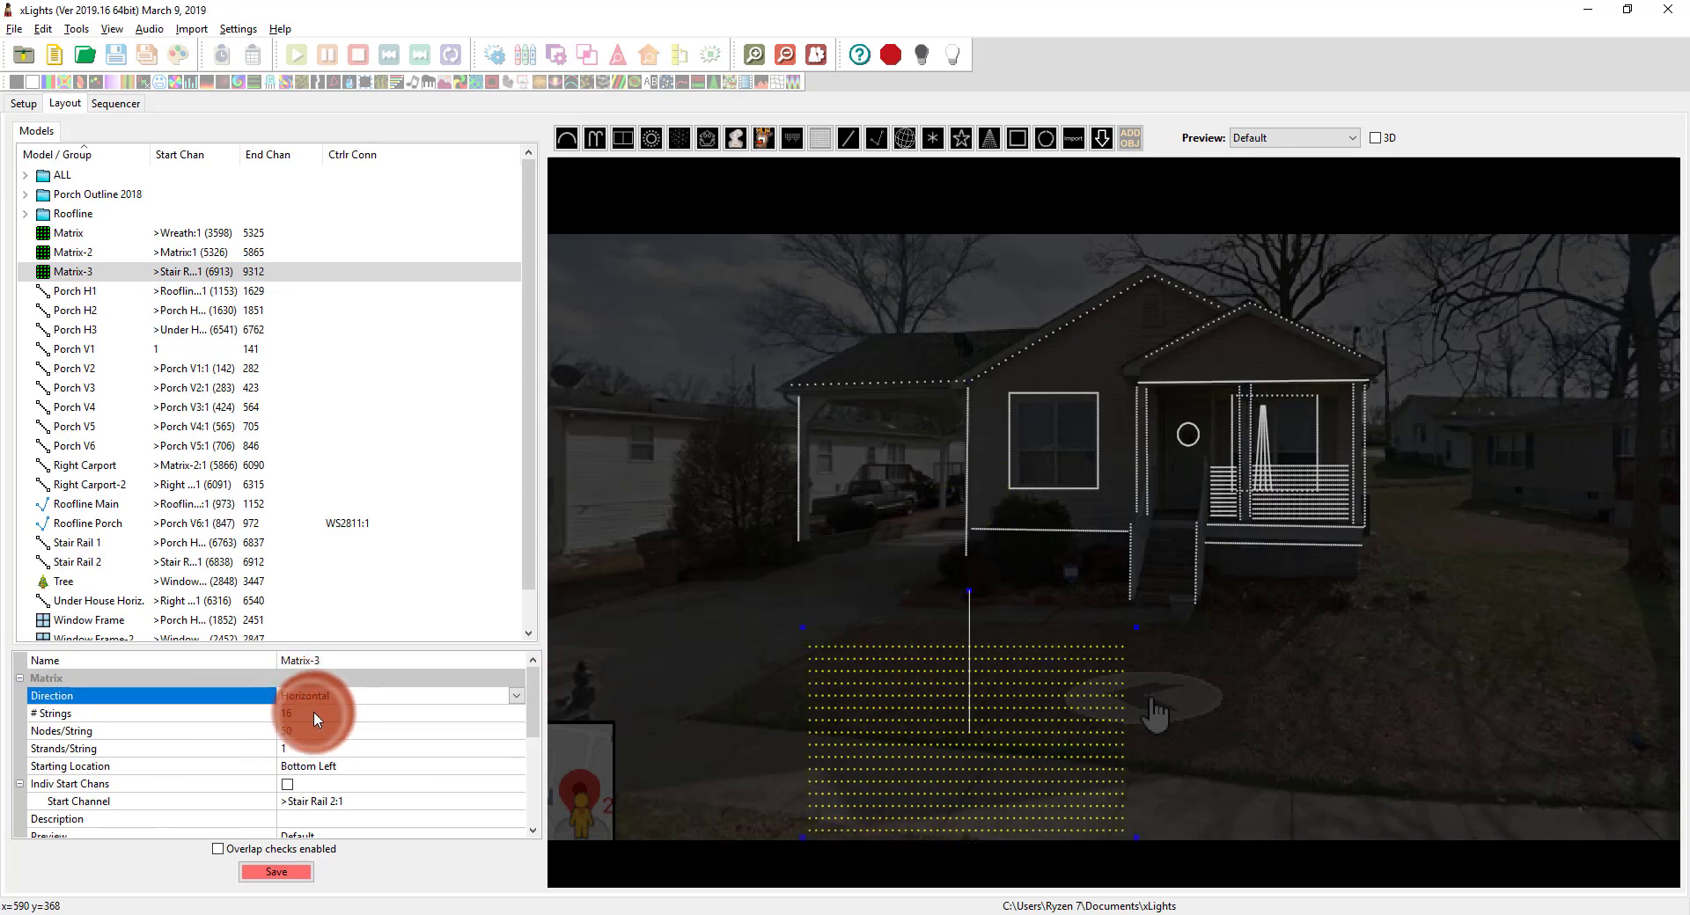
{"action": "left_click", "coordinate": [315, 715]}
Step: Set # Strings to 16, keeping 50 nodes per string and 1 strand per string
{"action": "type", "text": "16"}
{"action": "left_click", "coordinate": [332, 747]}
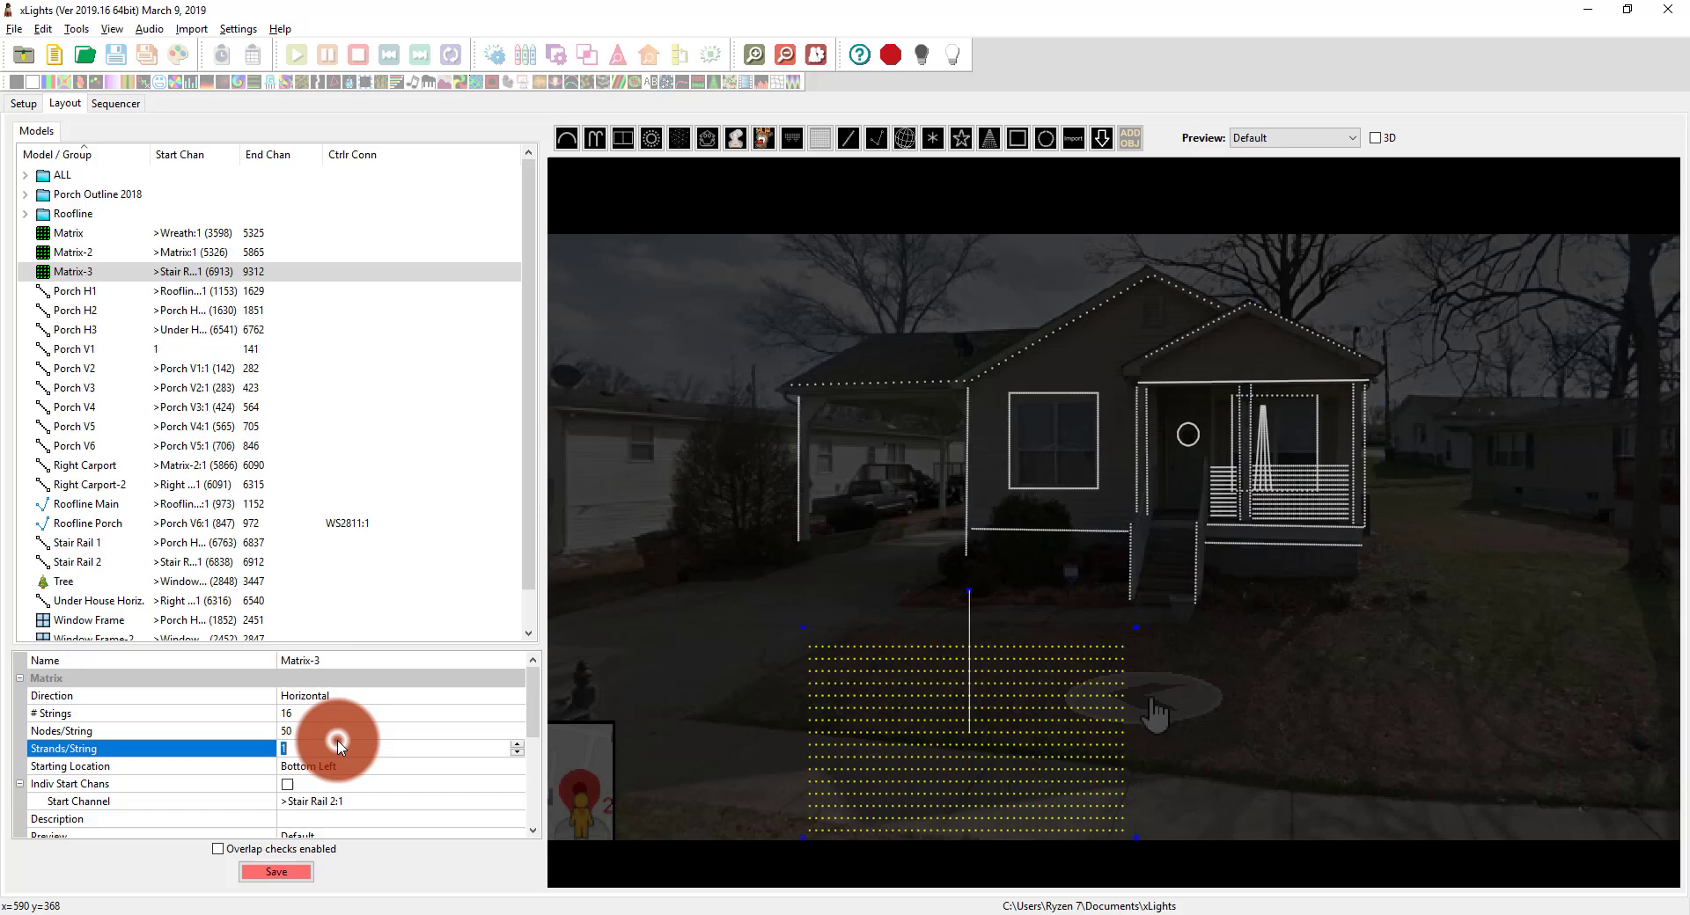
{"action": "left_click", "coordinate": [329, 718]}
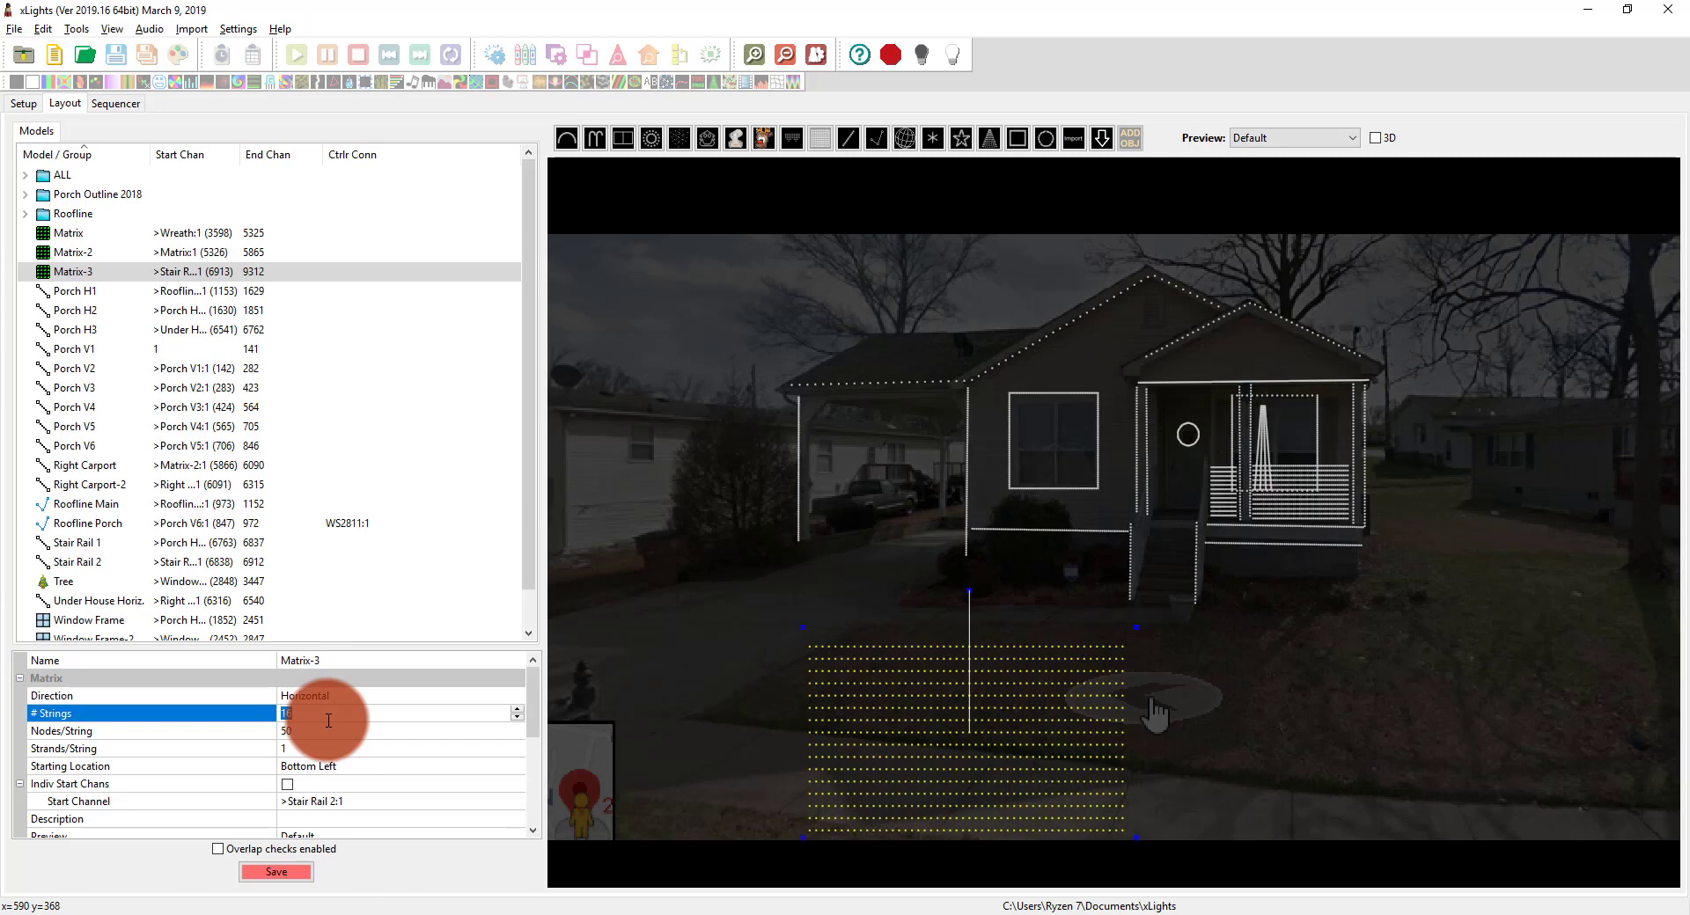
{"action": "left_click", "coordinate": [324, 732]}
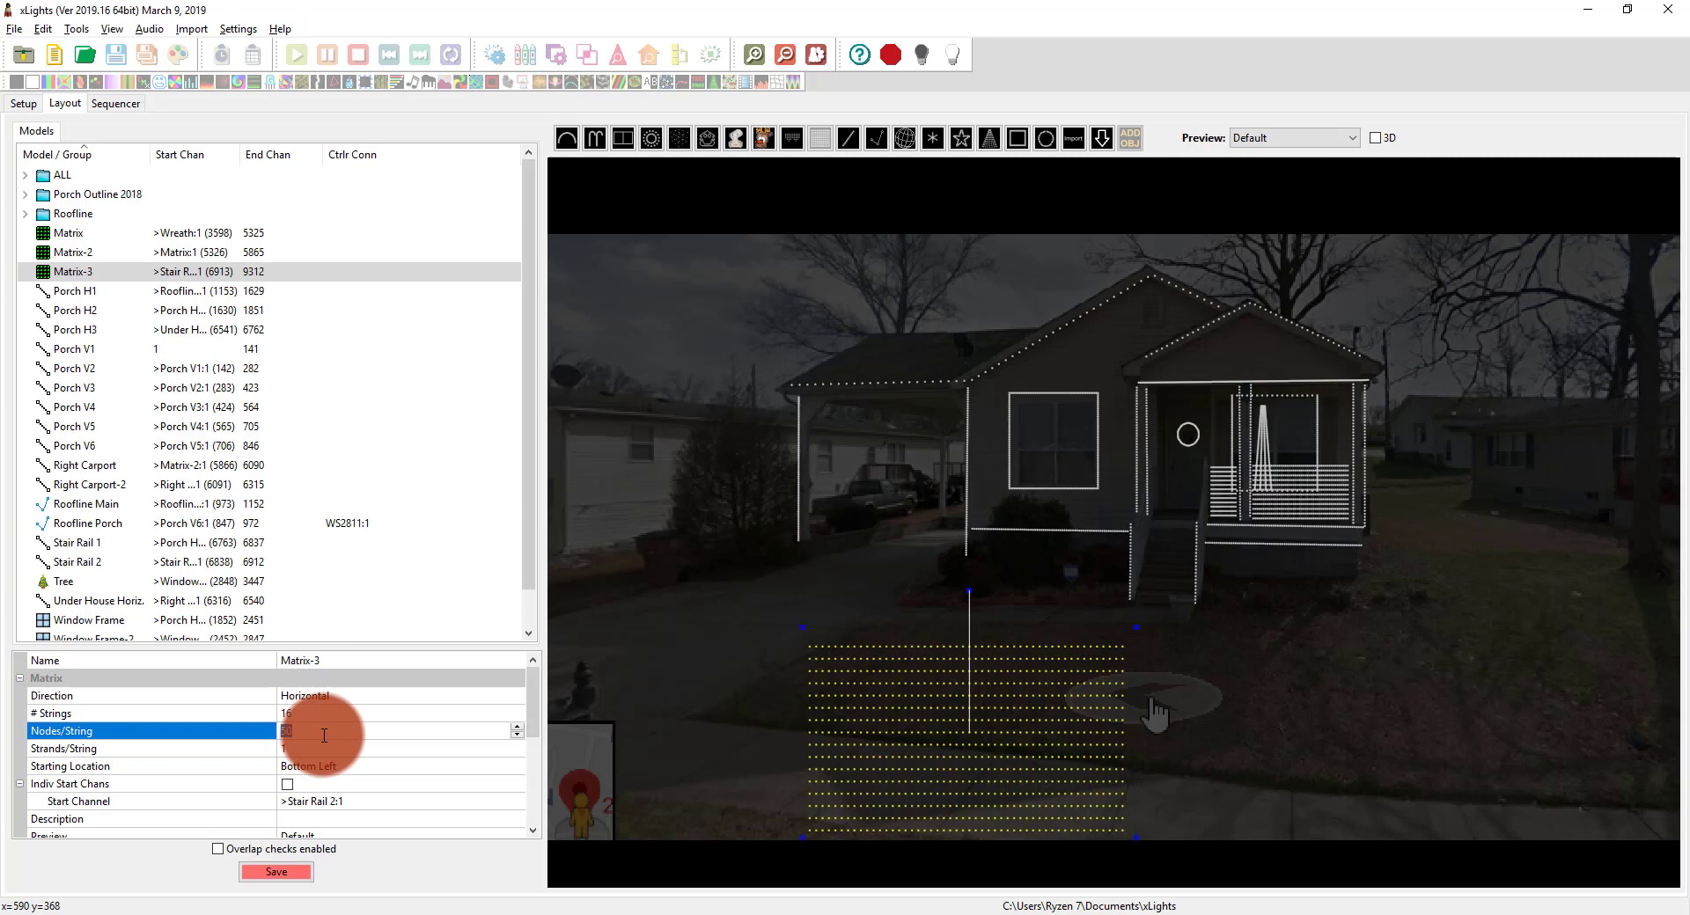
{"action": "left_click", "coordinate": [409, 751]}
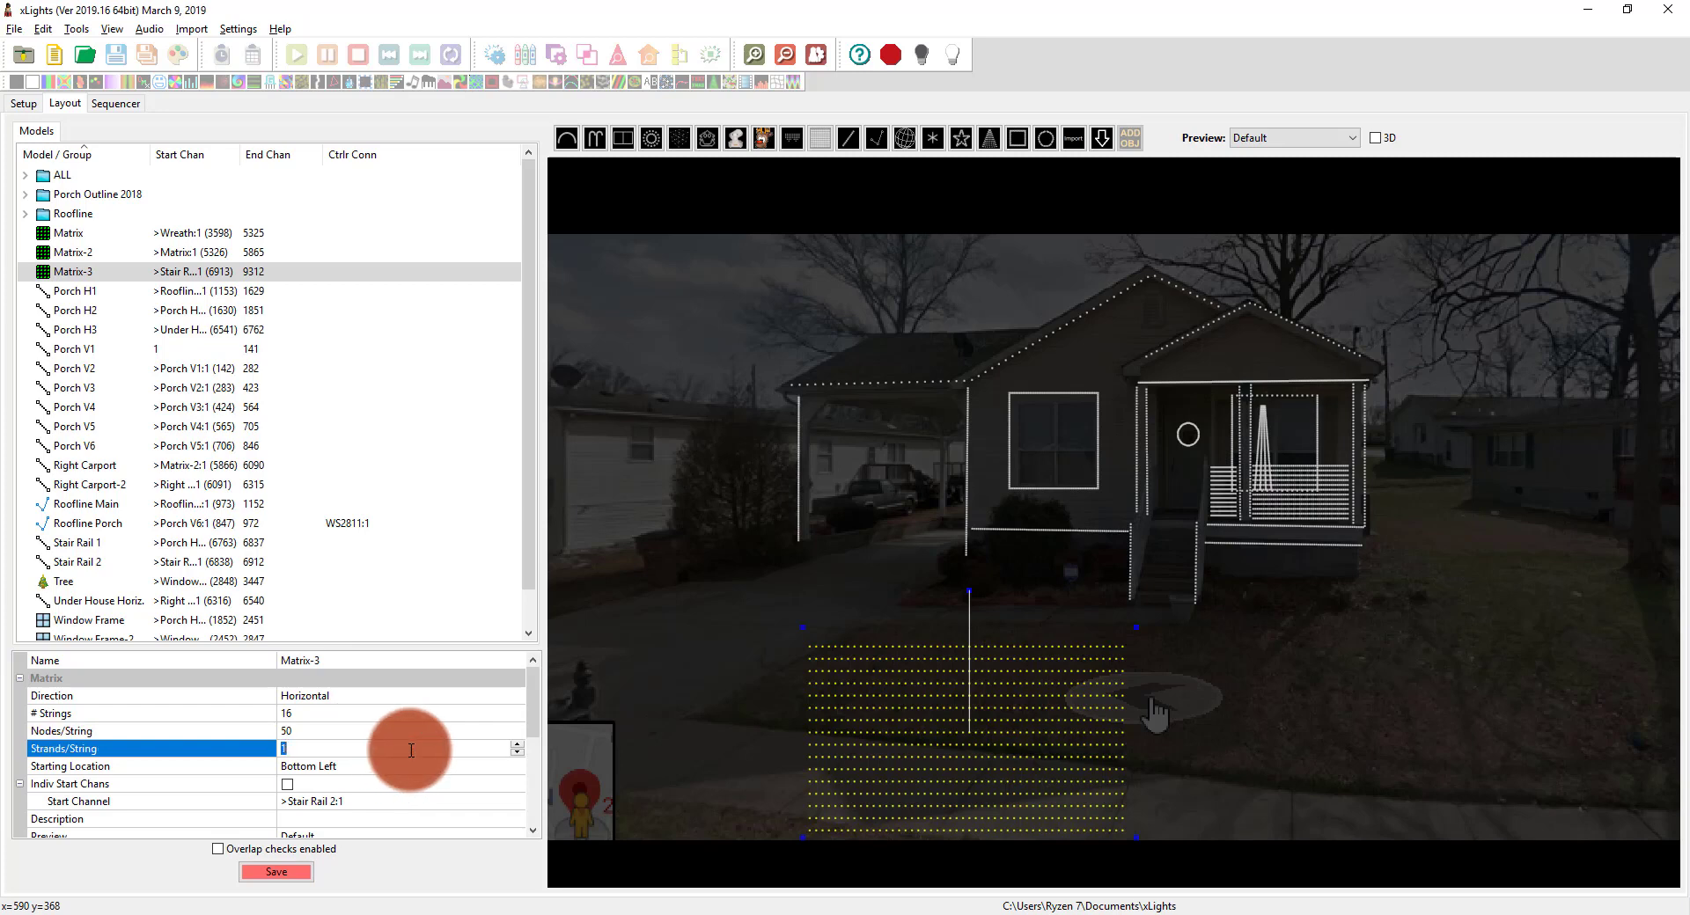
Step: Change Matrix-3's Starting Location from Bottom Left to Top Left
{"action": "scroll", "coordinate": [420, 758], "scroll_direction": "down", "scroll_amount": 2}
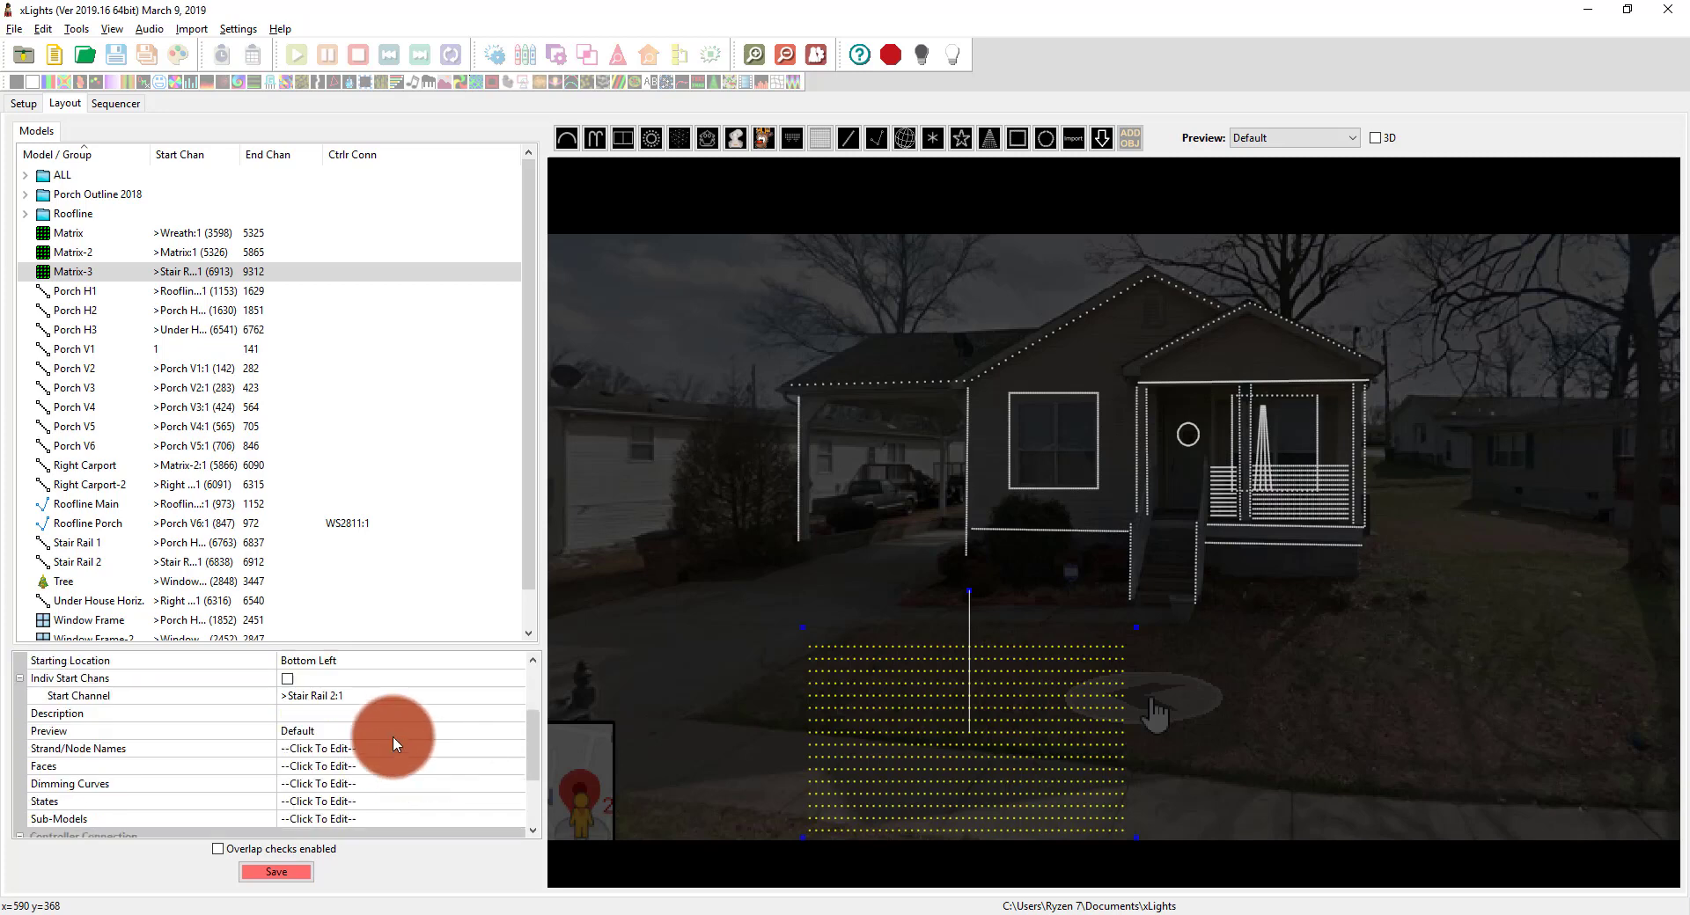
{"action": "left_click", "coordinate": [303, 662]}
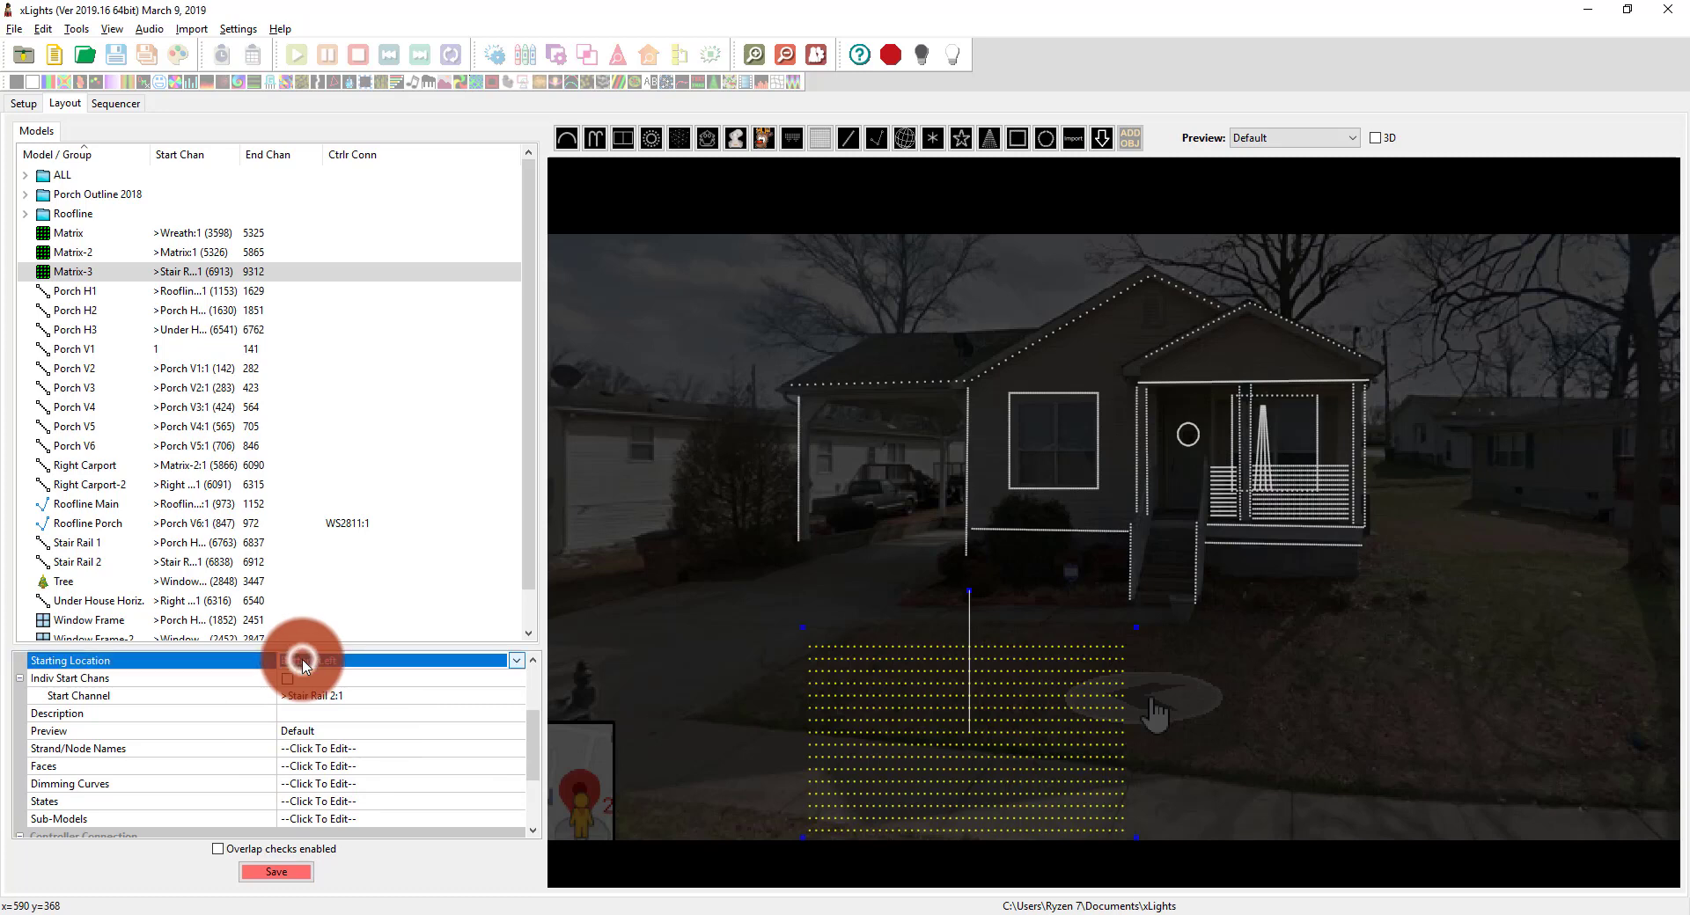
{"action": "left_click", "coordinate": [303, 660]}
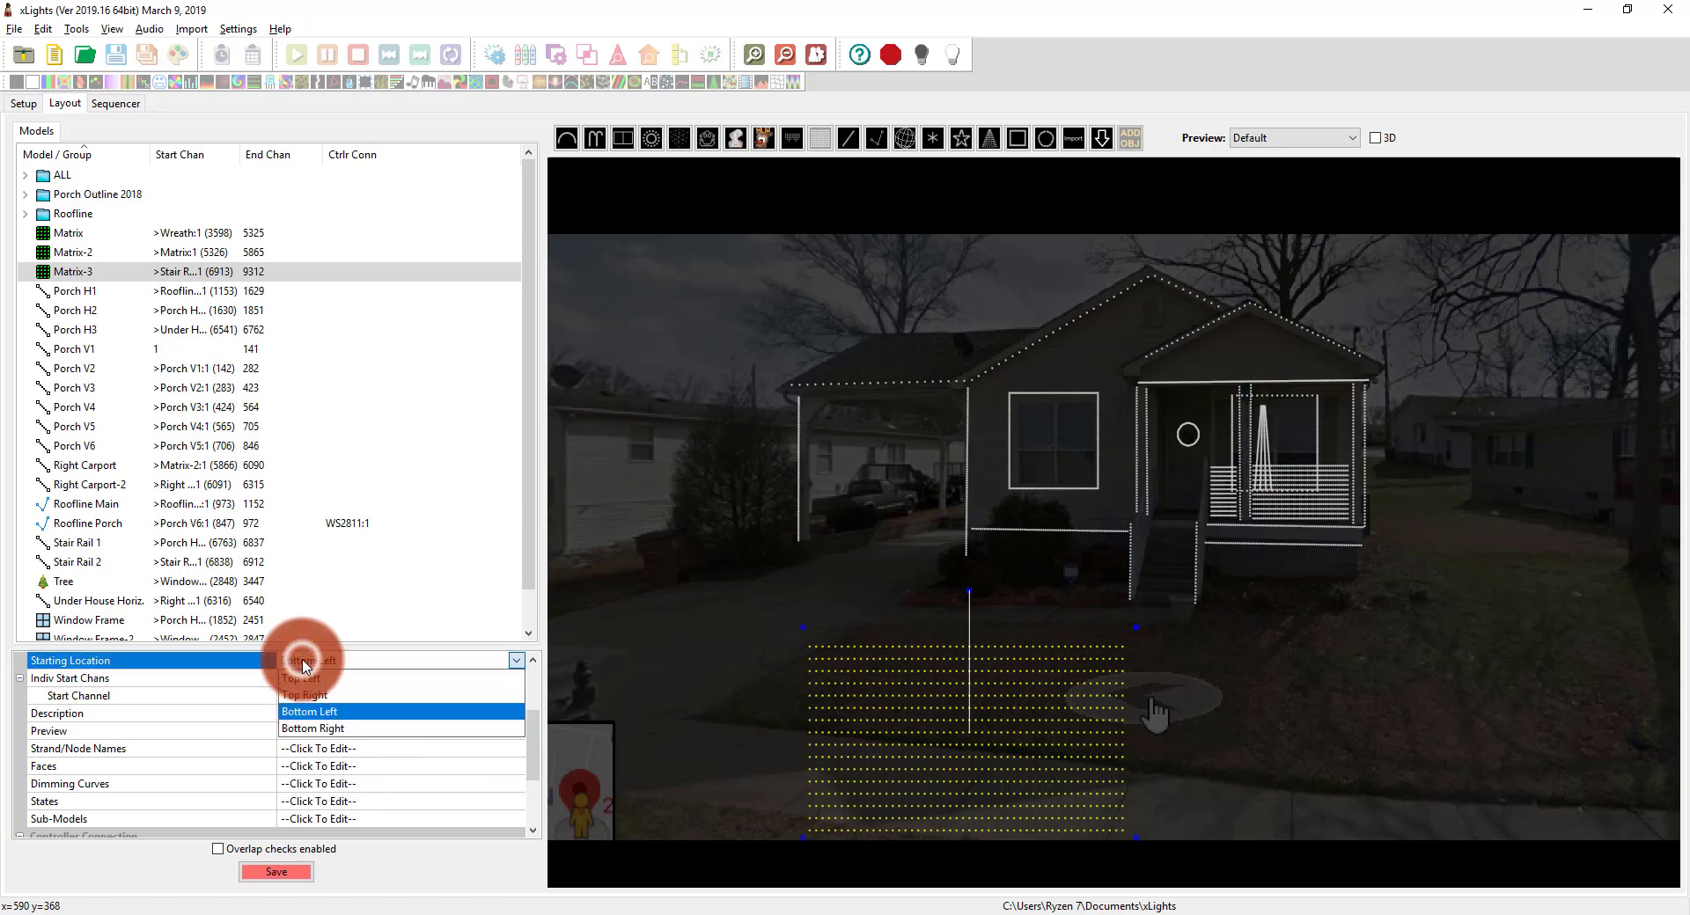
{"action": "left_click", "coordinate": [308, 669]}
{"action": "left_click", "coordinate": [324, 669]}
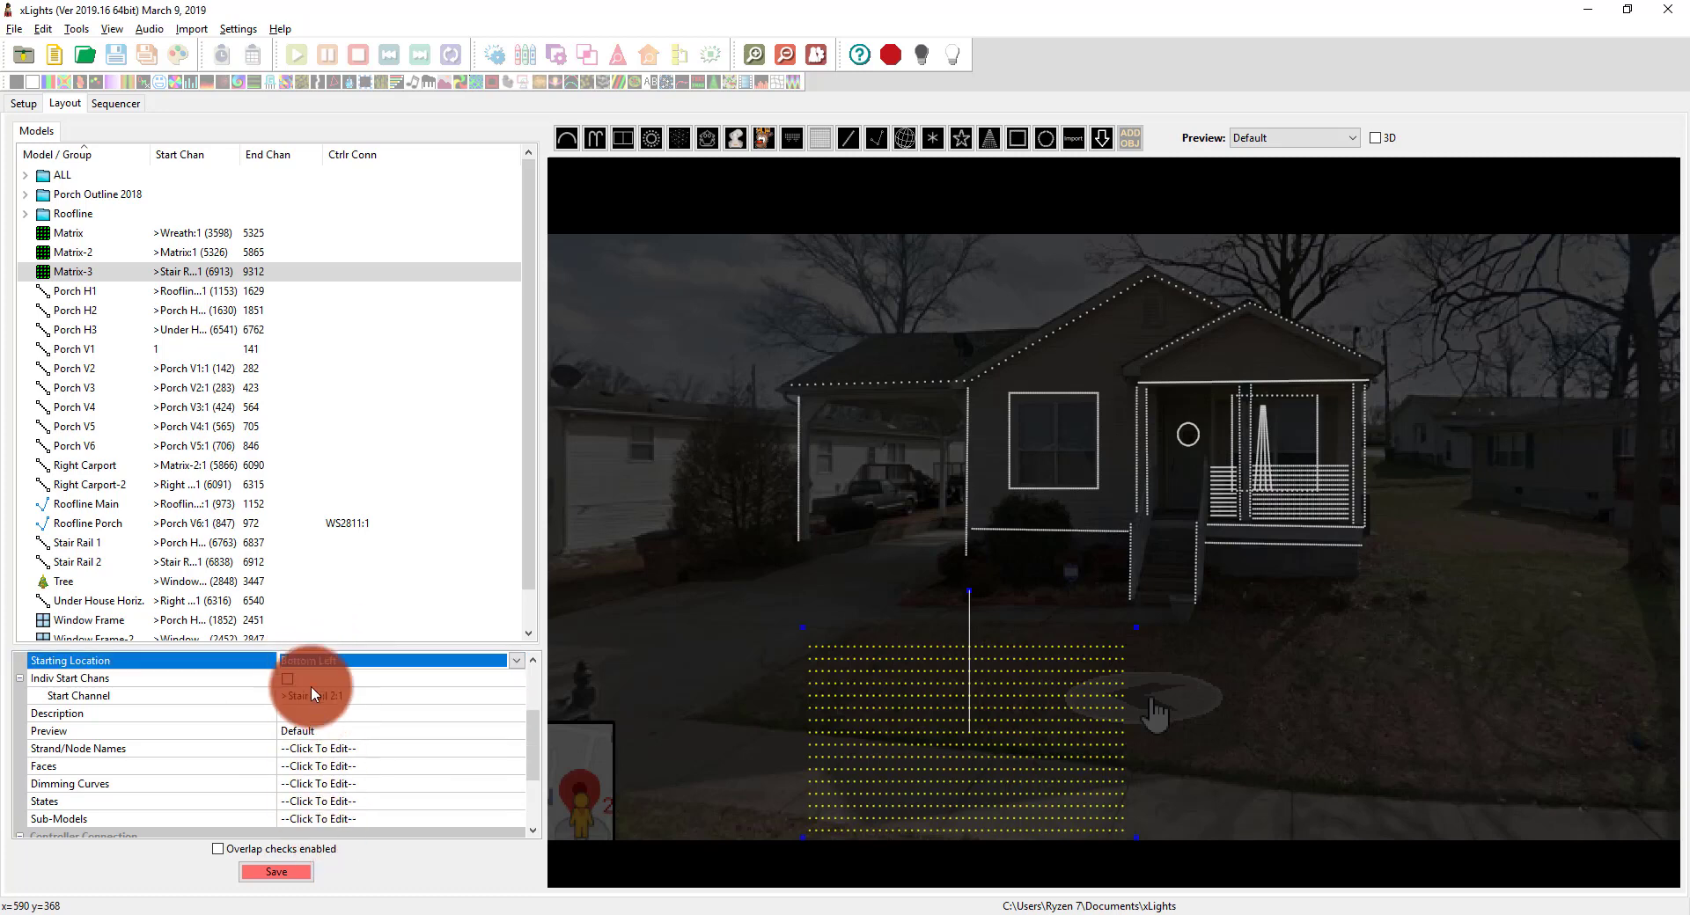
{"action": "left_click", "coordinate": [316, 660]}
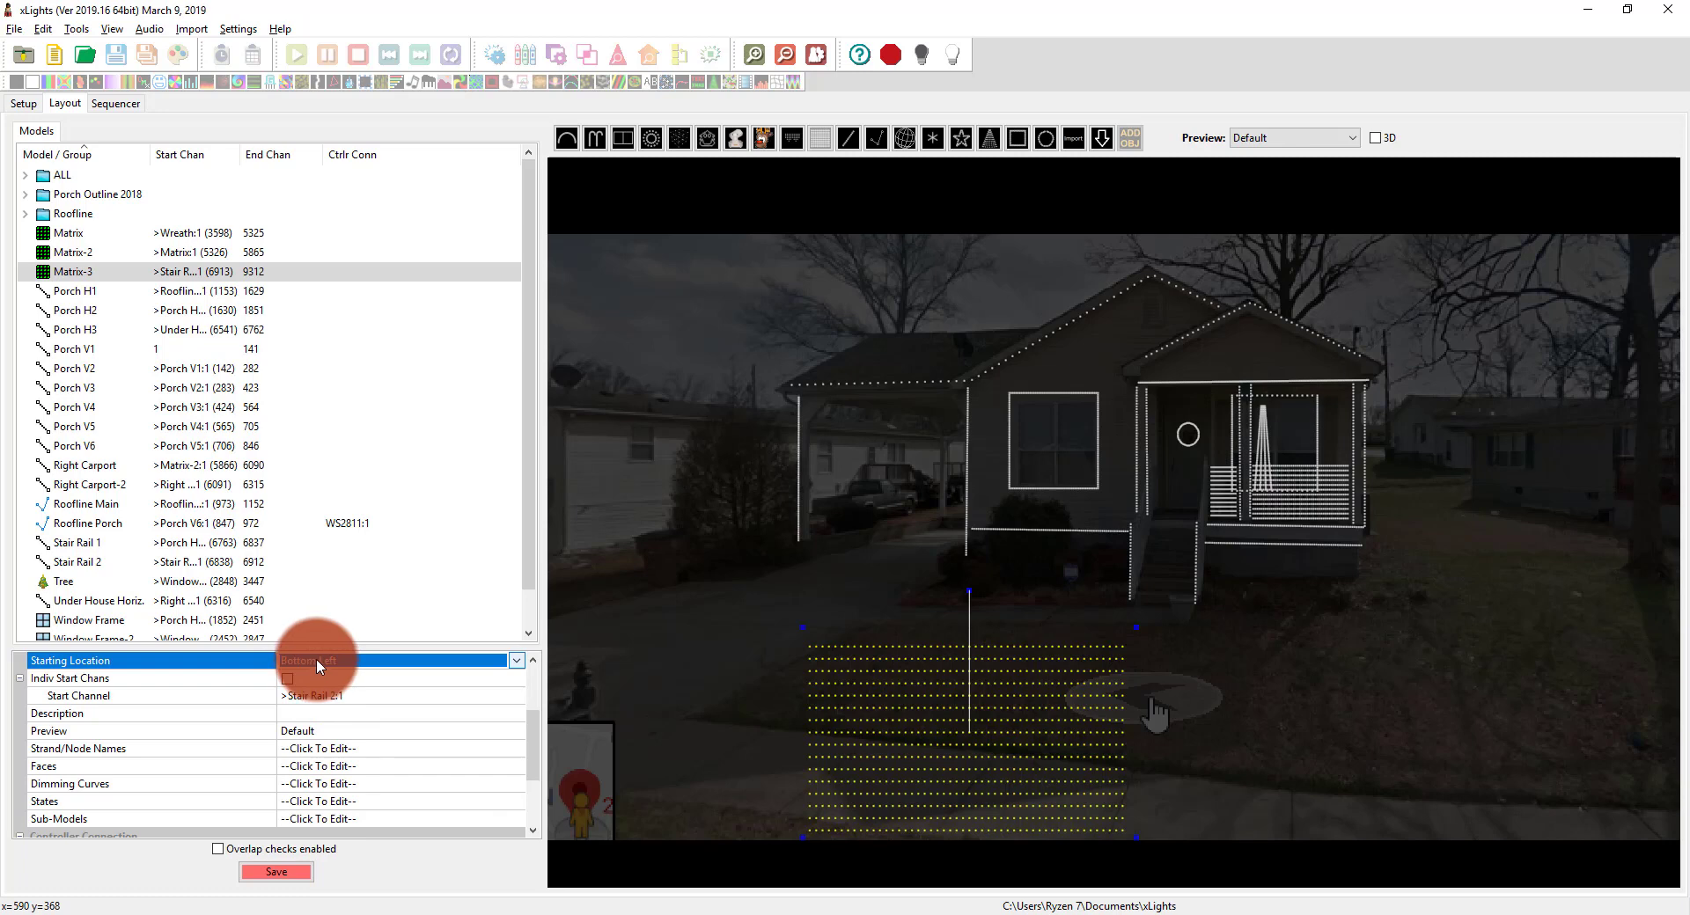
{"action": "left_click", "coordinate": [895, 458]}
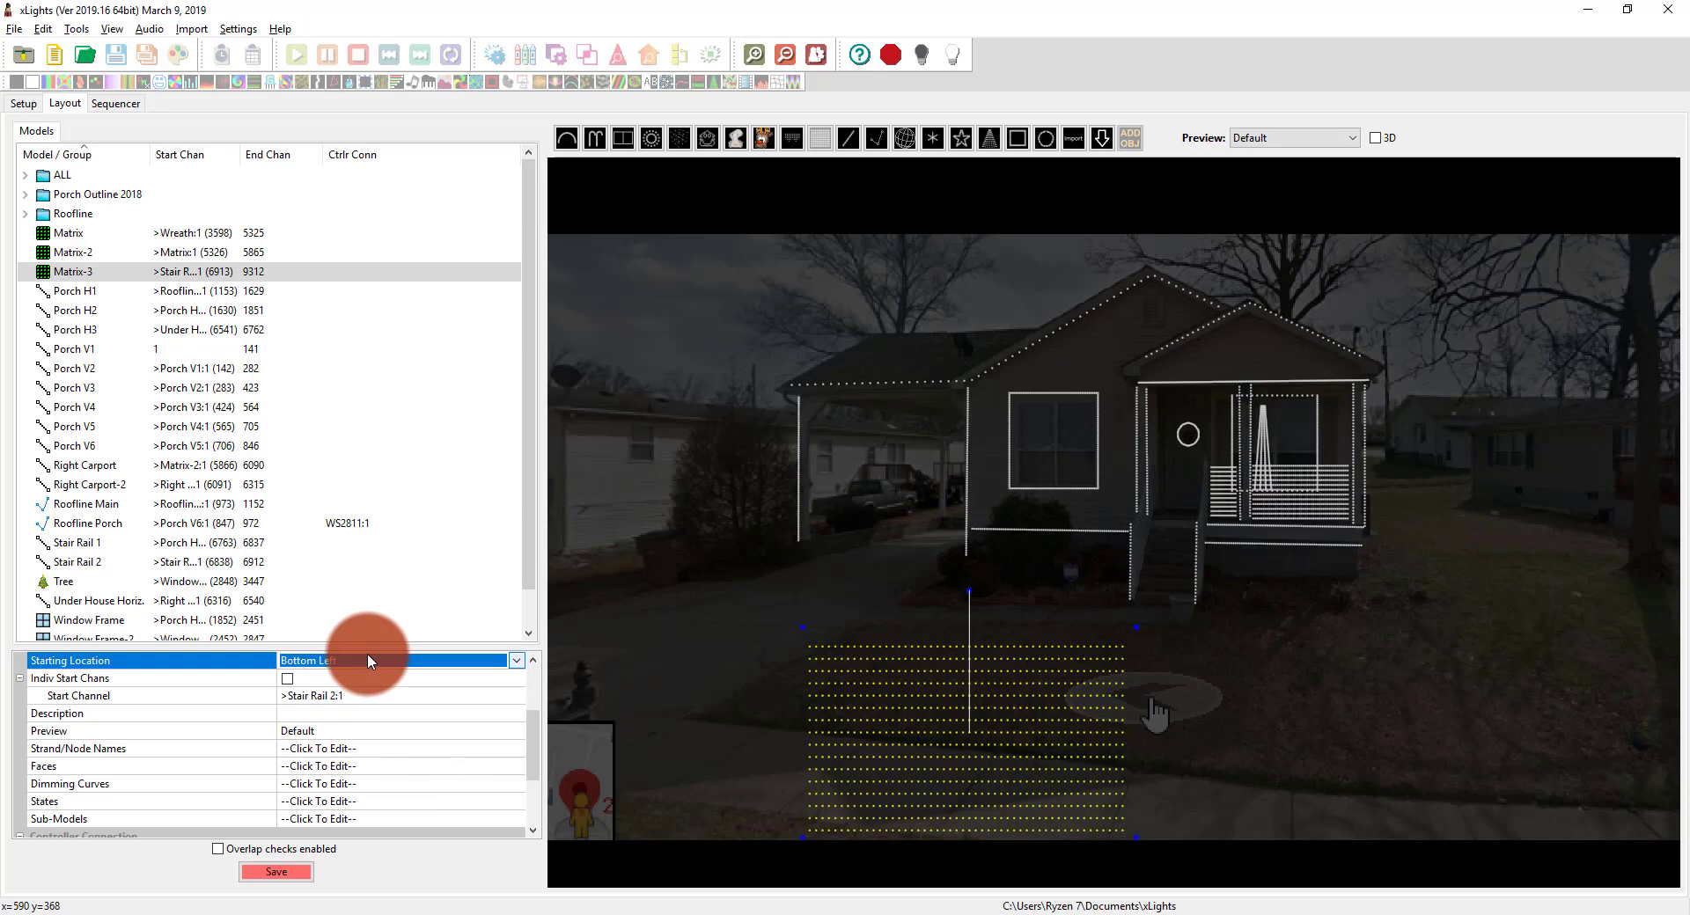
{"action": "scroll", "coordinate": [367, 653], "scroll_direction": "up", "scroll_amount": 2}
Step: Delete the Matrix-3 model from the layout and select the Create new Matrix tool
{"action": "right_click", "coordinate": [132, 269]}
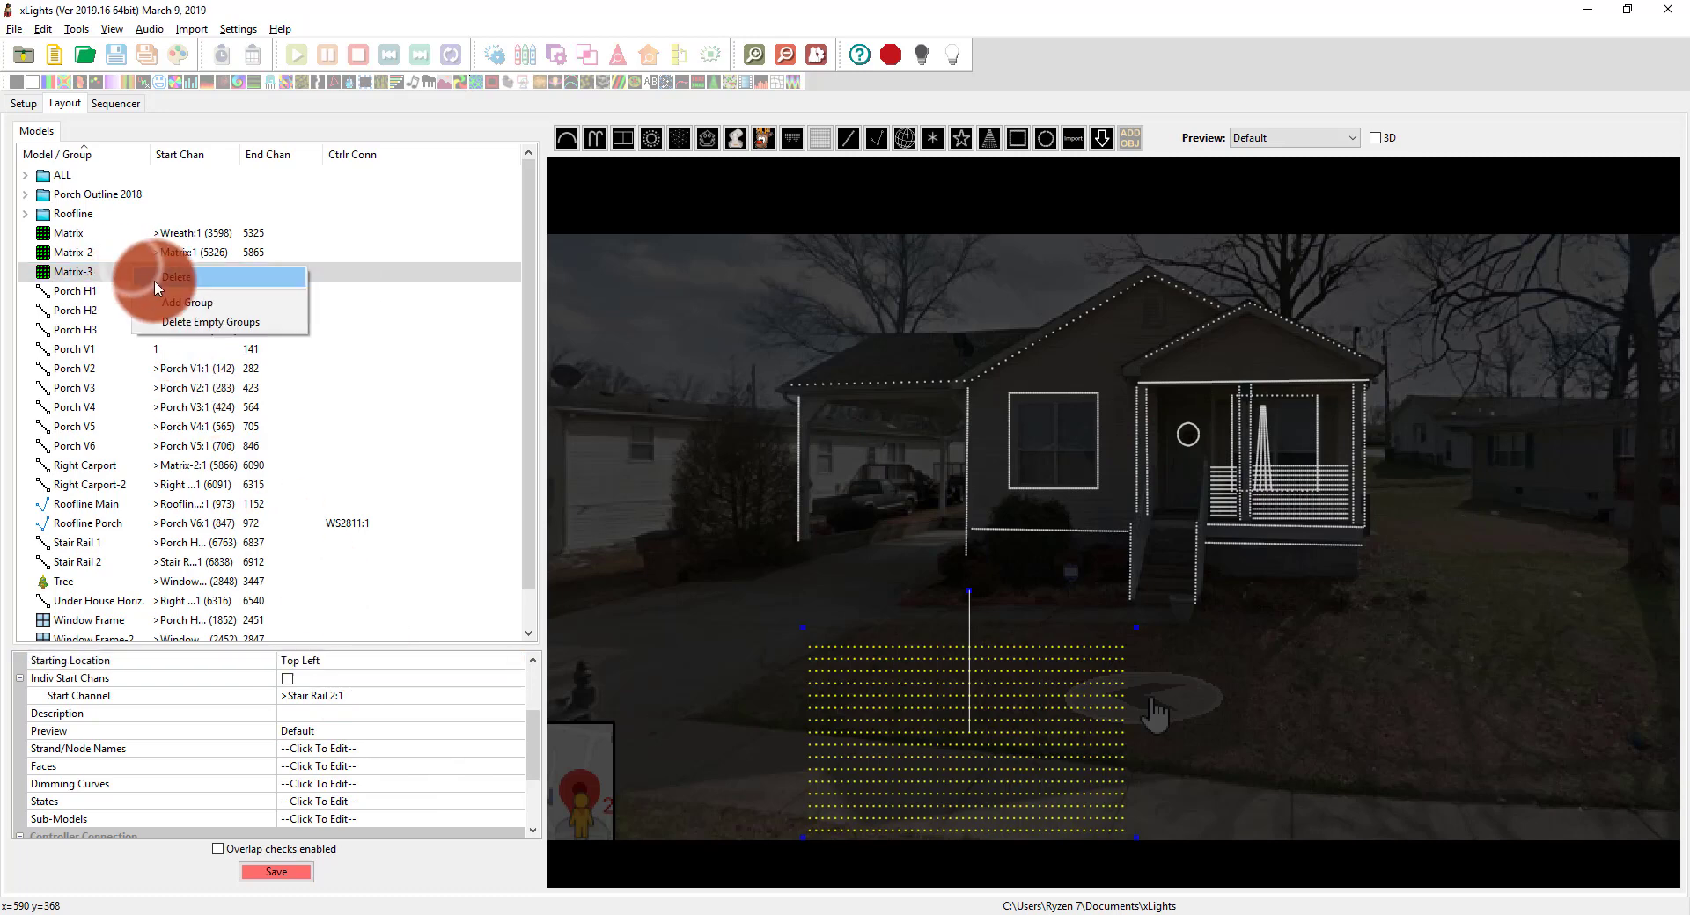
{"action": "left_click", "coordinate": [155, 282]}
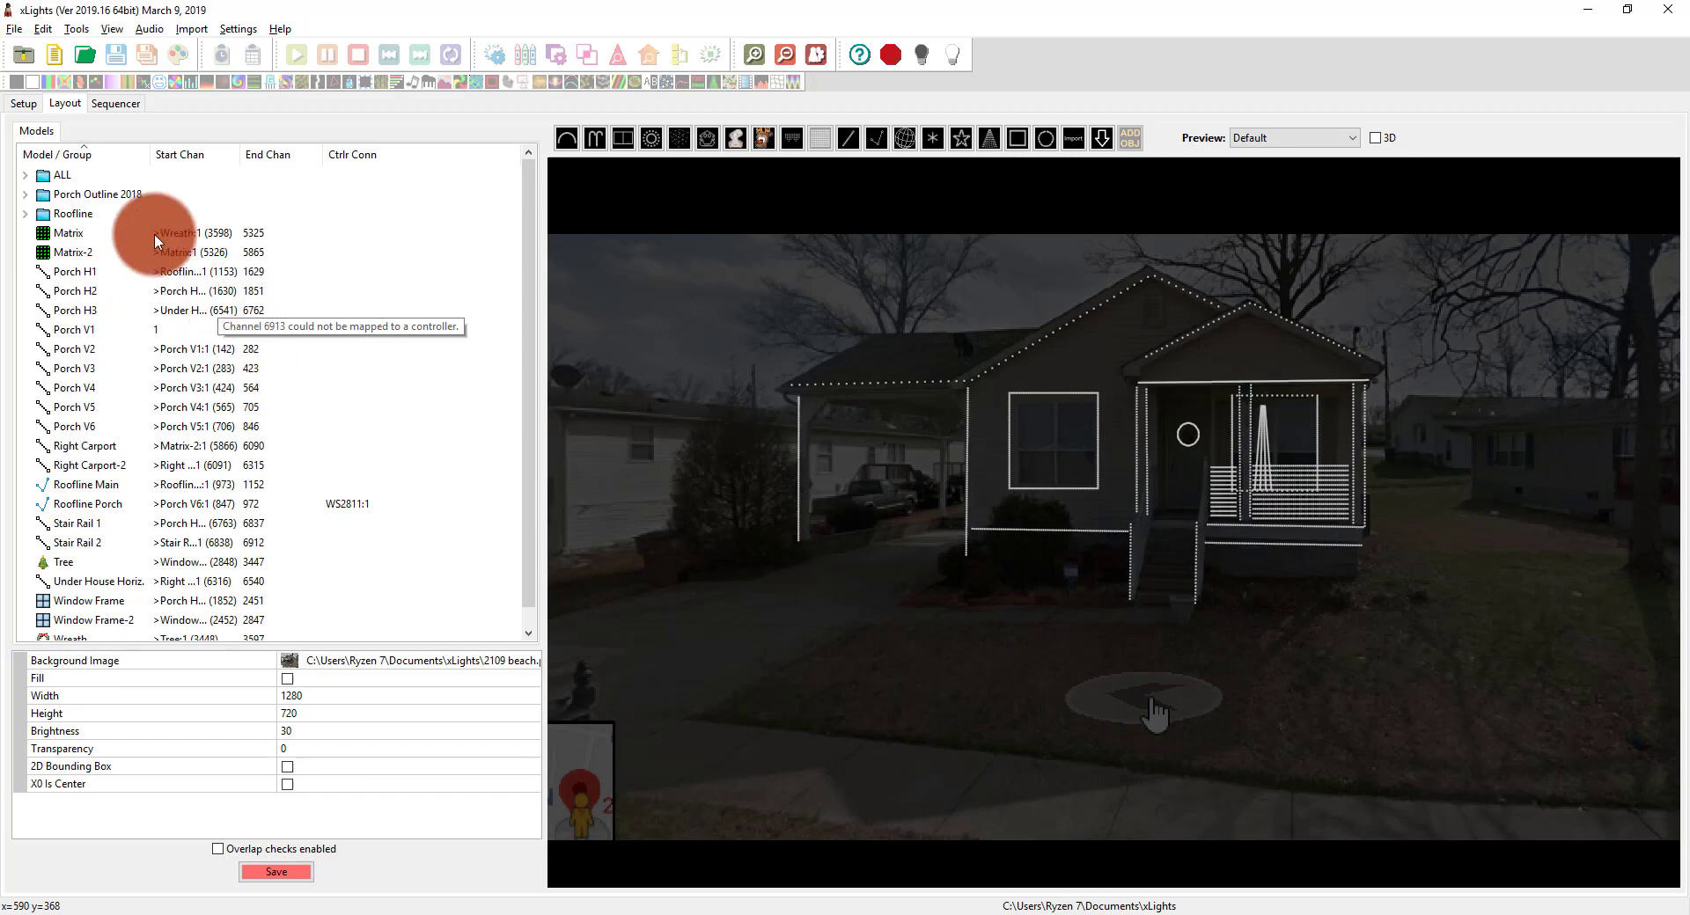
{"action": "left_click", "coordinate": [819, 138]}
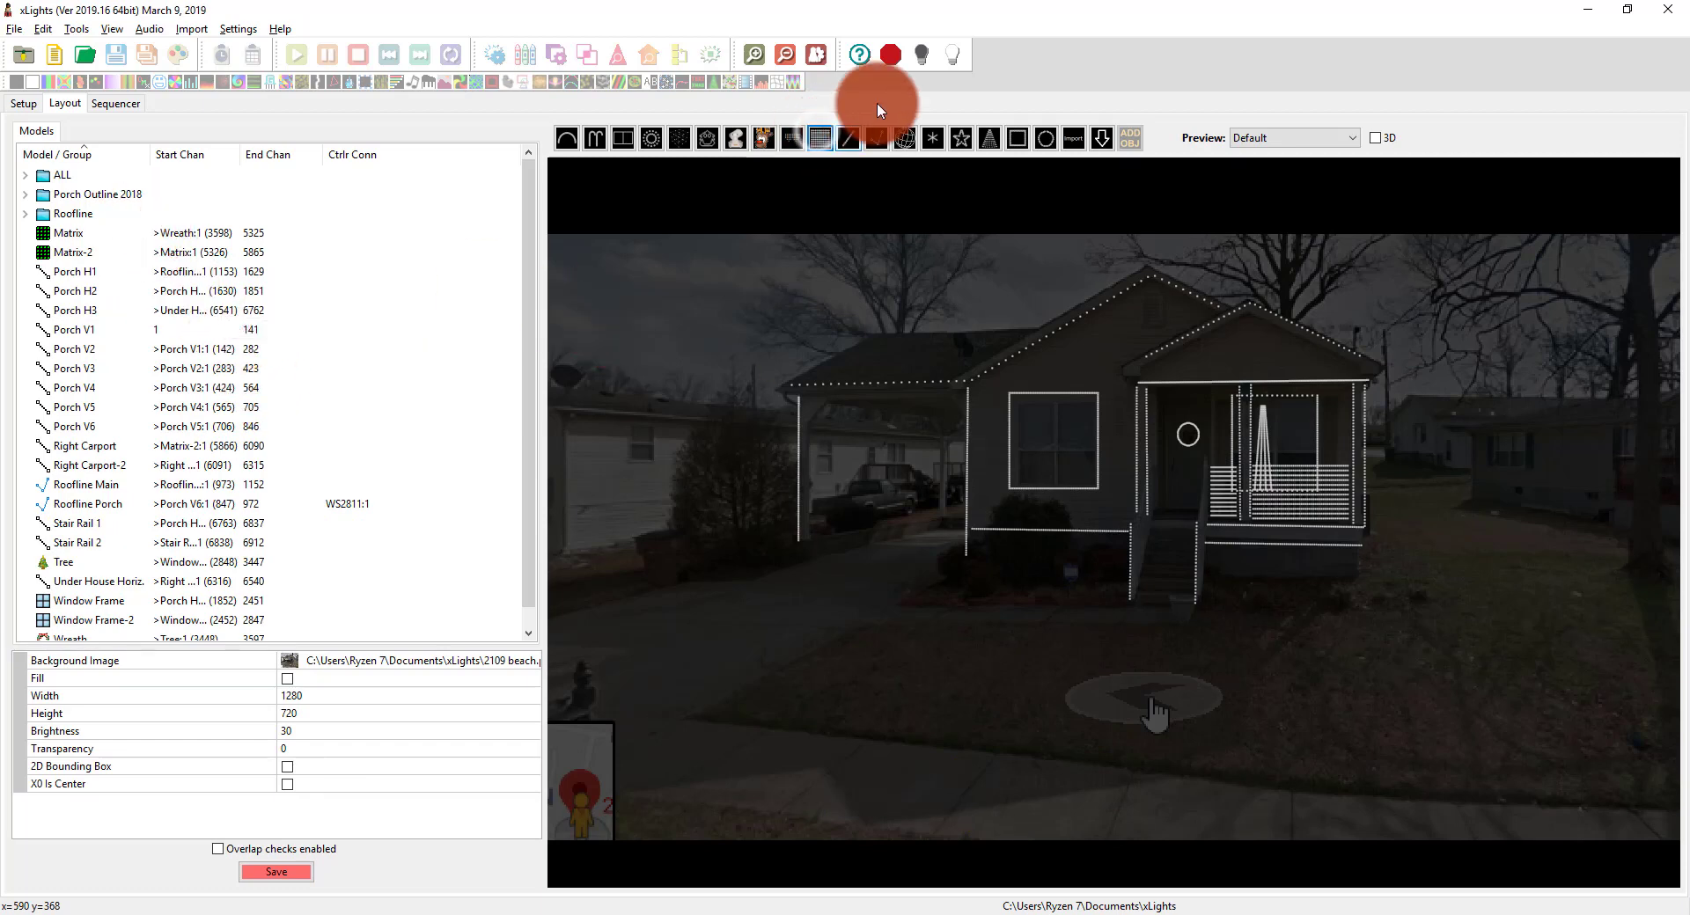
{"action": "left_click", "coordinate": [817, 141]}
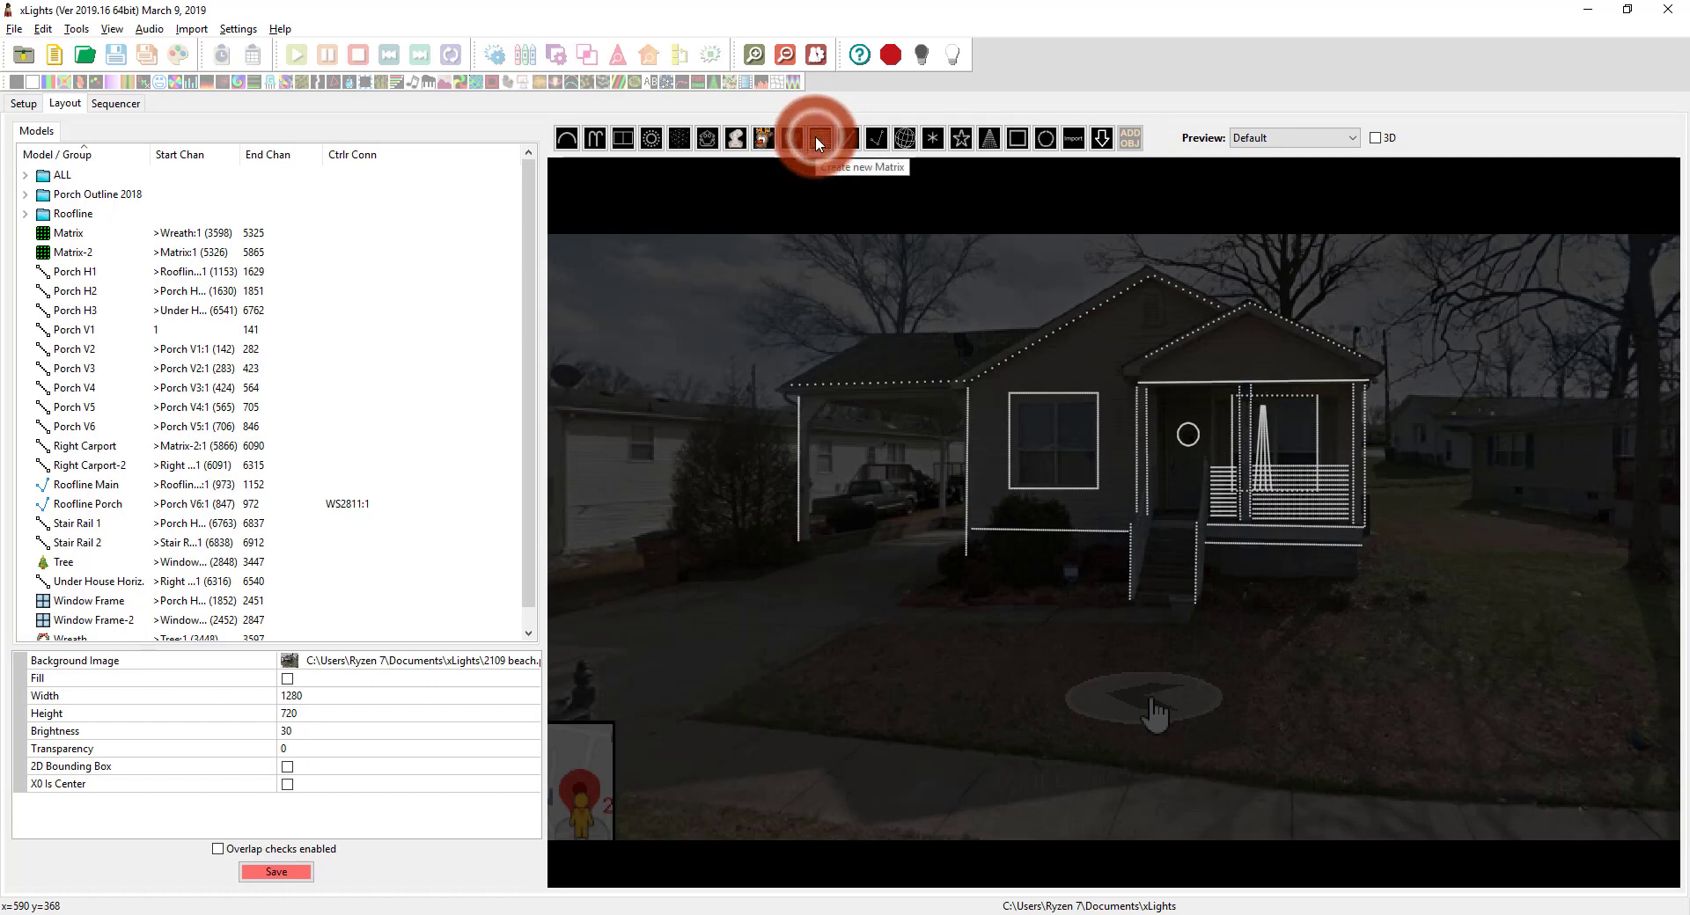
{"action": "left_click", "coordinate": [1092, 390]}
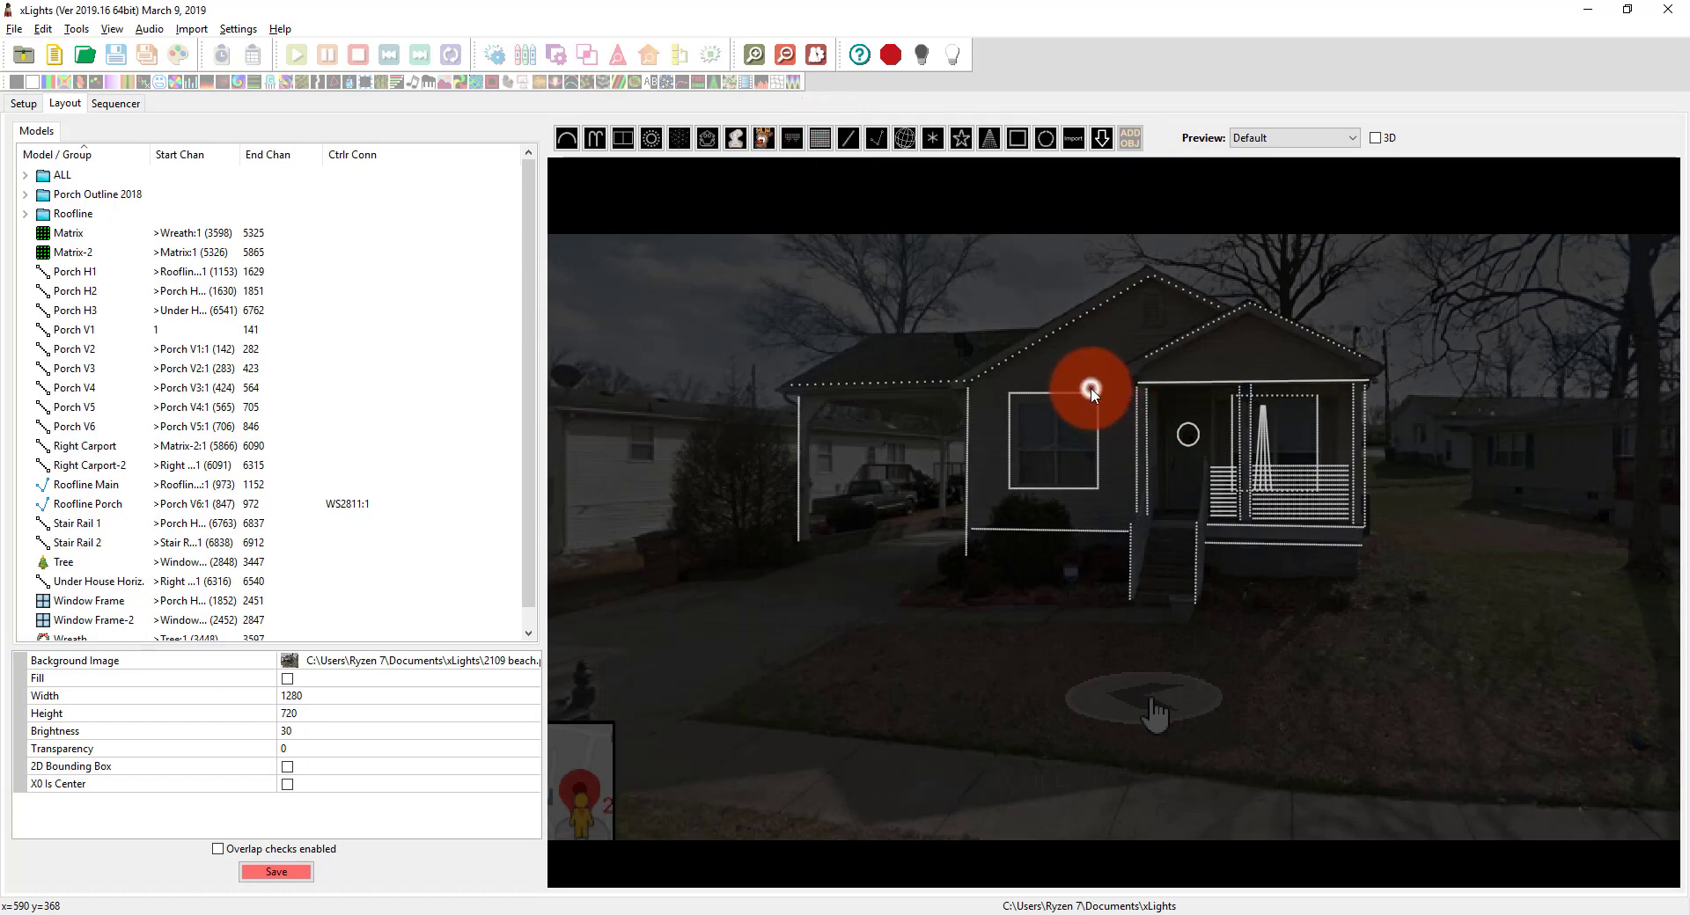
{"action": "left_click", "coordinate": [123, 252]}
{"action": "left_click", "coordinate": [130, 330]}
{"action": "left_click", "coordinate": [103, 272]}
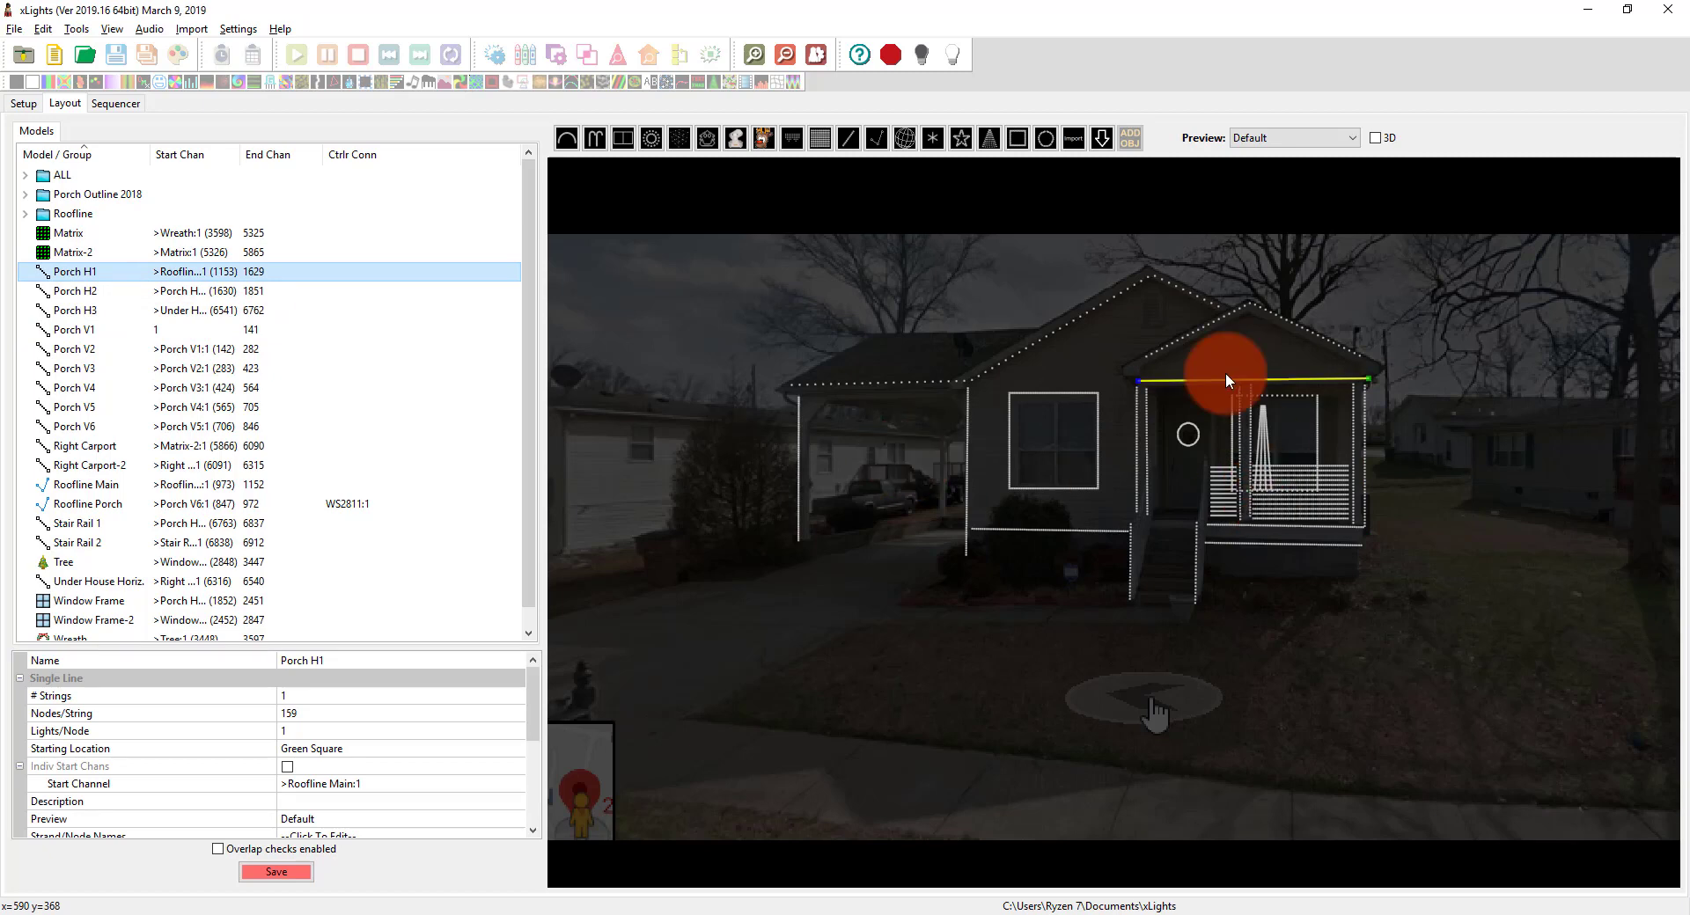
{"action": "mouse_move", "coordinate": [1243, 377]}
{"action": "left_mouse_down"}
{"action": "mouse_move", "coordinate": [1200, 351]}
{"action": "mouse_move", "coordinate": [1243, 377]}
{"action": "left_mouse_up"}
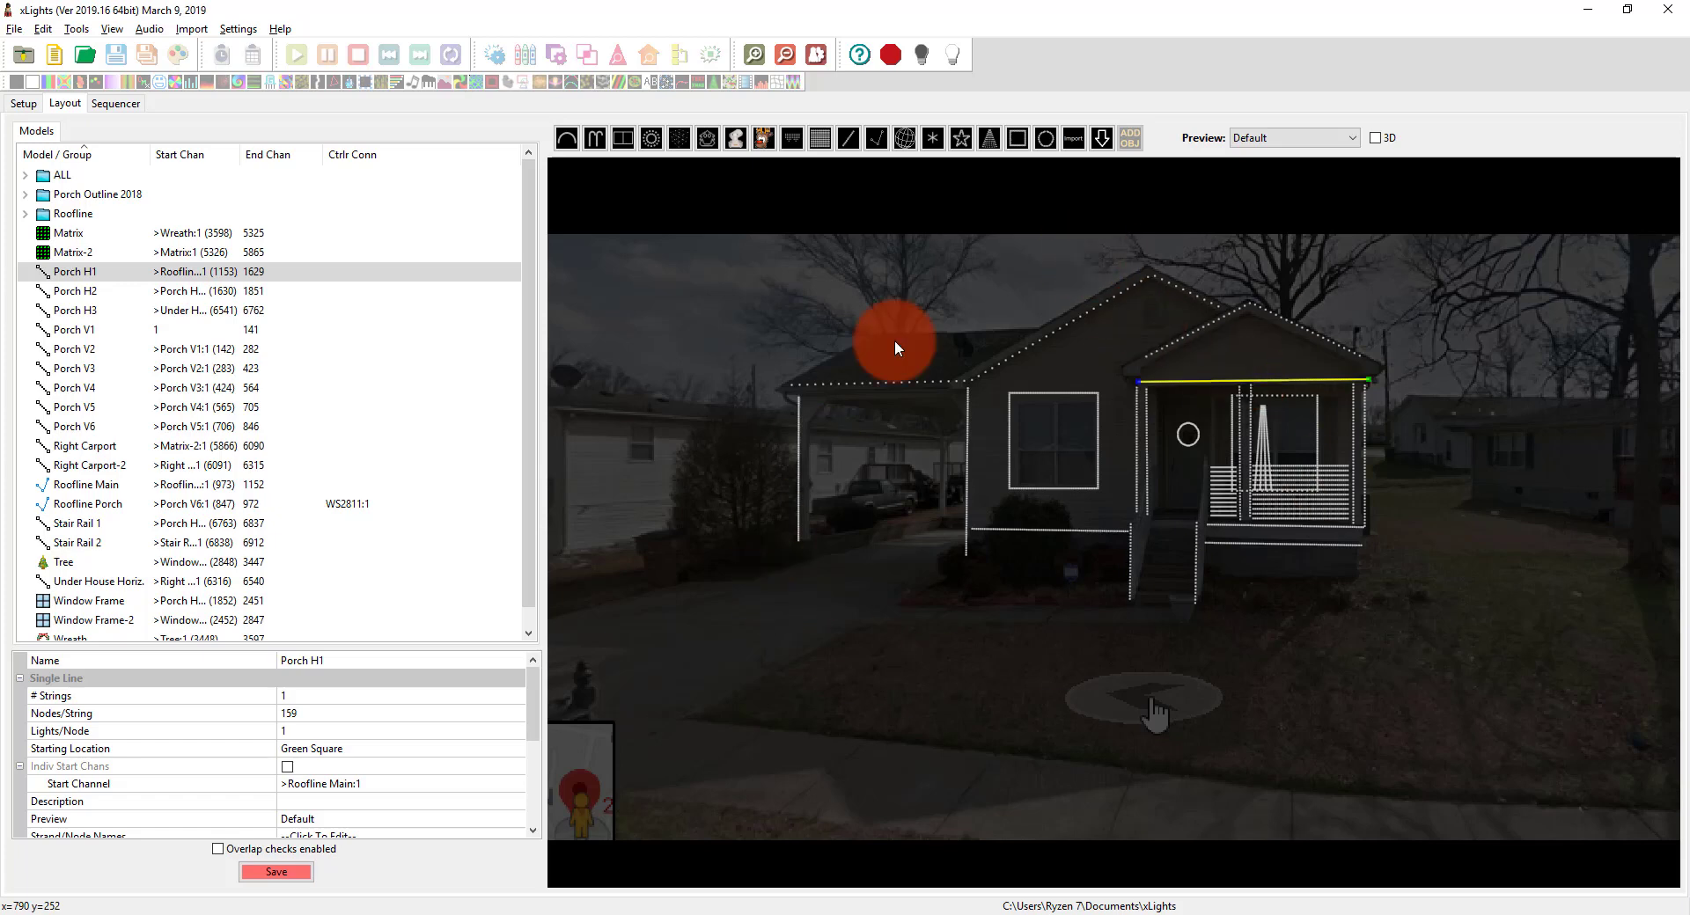
{"action": "left_click", "coordinate": [1175, 430]}
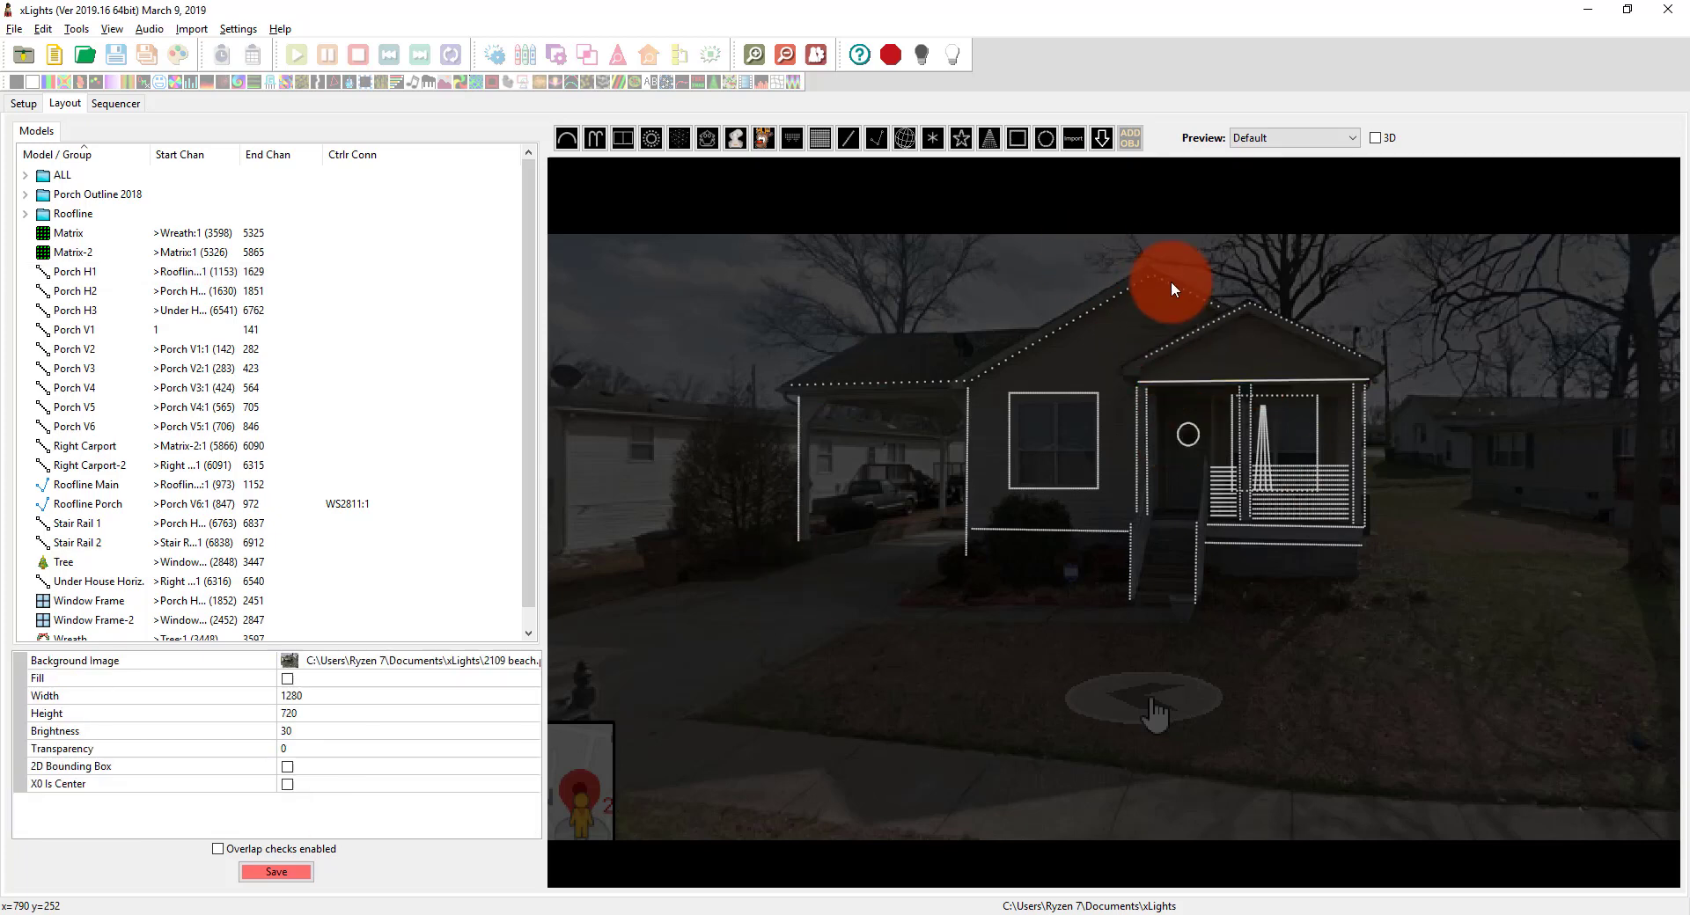
Step: Nudge the Window Frame model slightly down-right in the 3D preview, then switch back to 2D
{"action": "left_click", "coordinate": [1374, 139]}
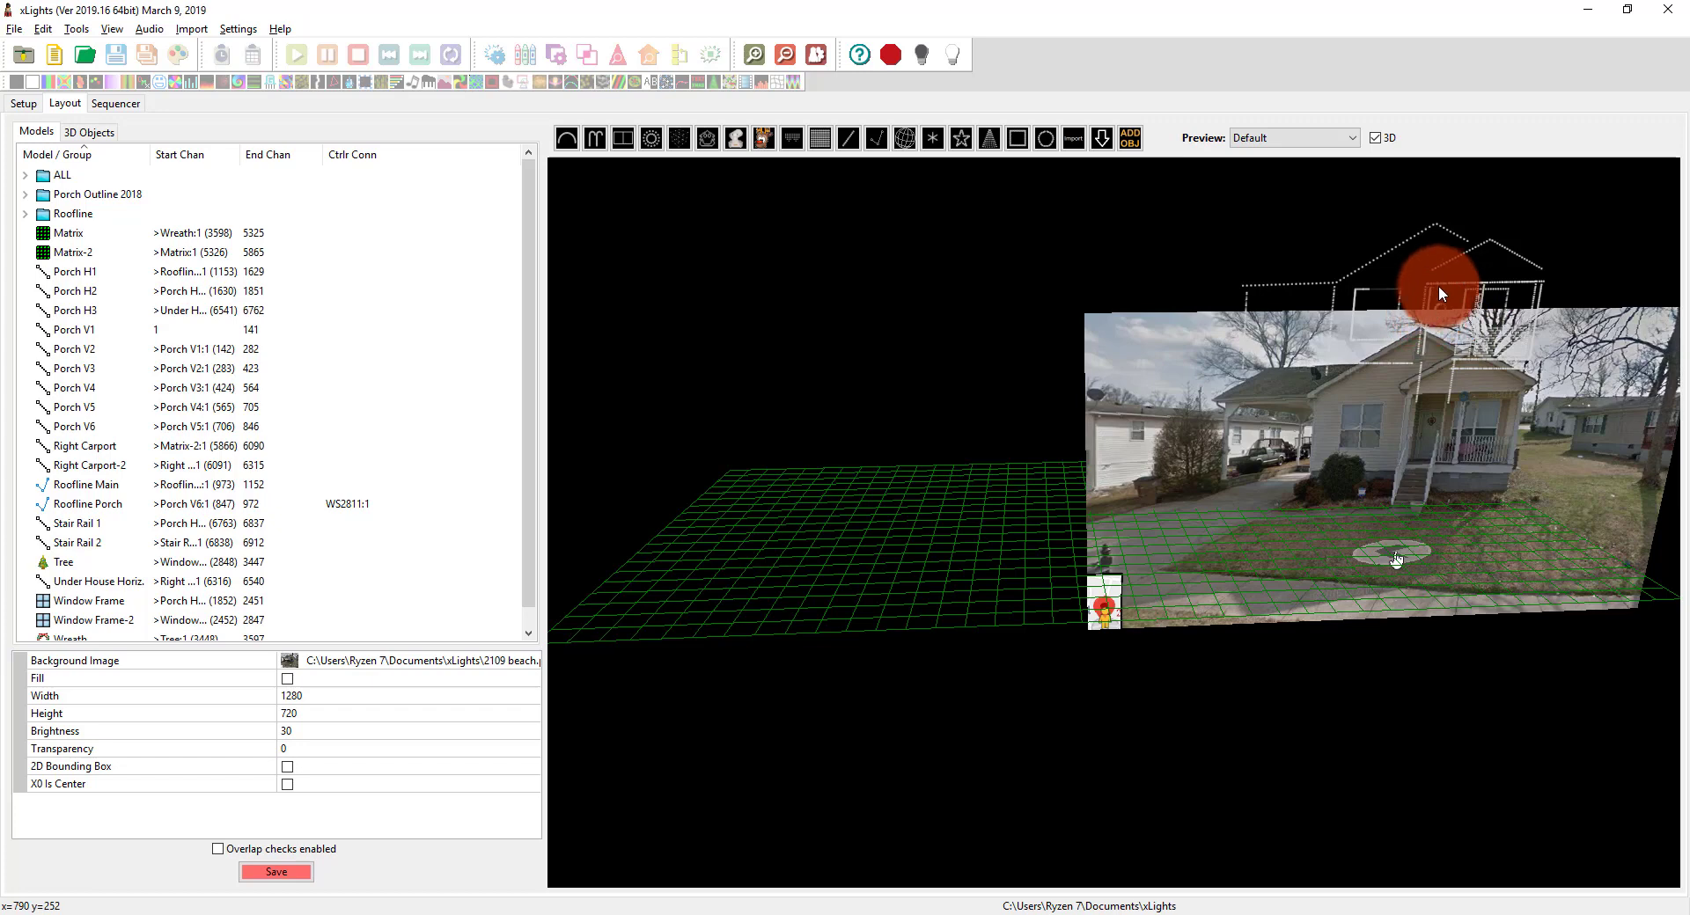
{"action": "left_click", "coordinate": [1375, 138]}
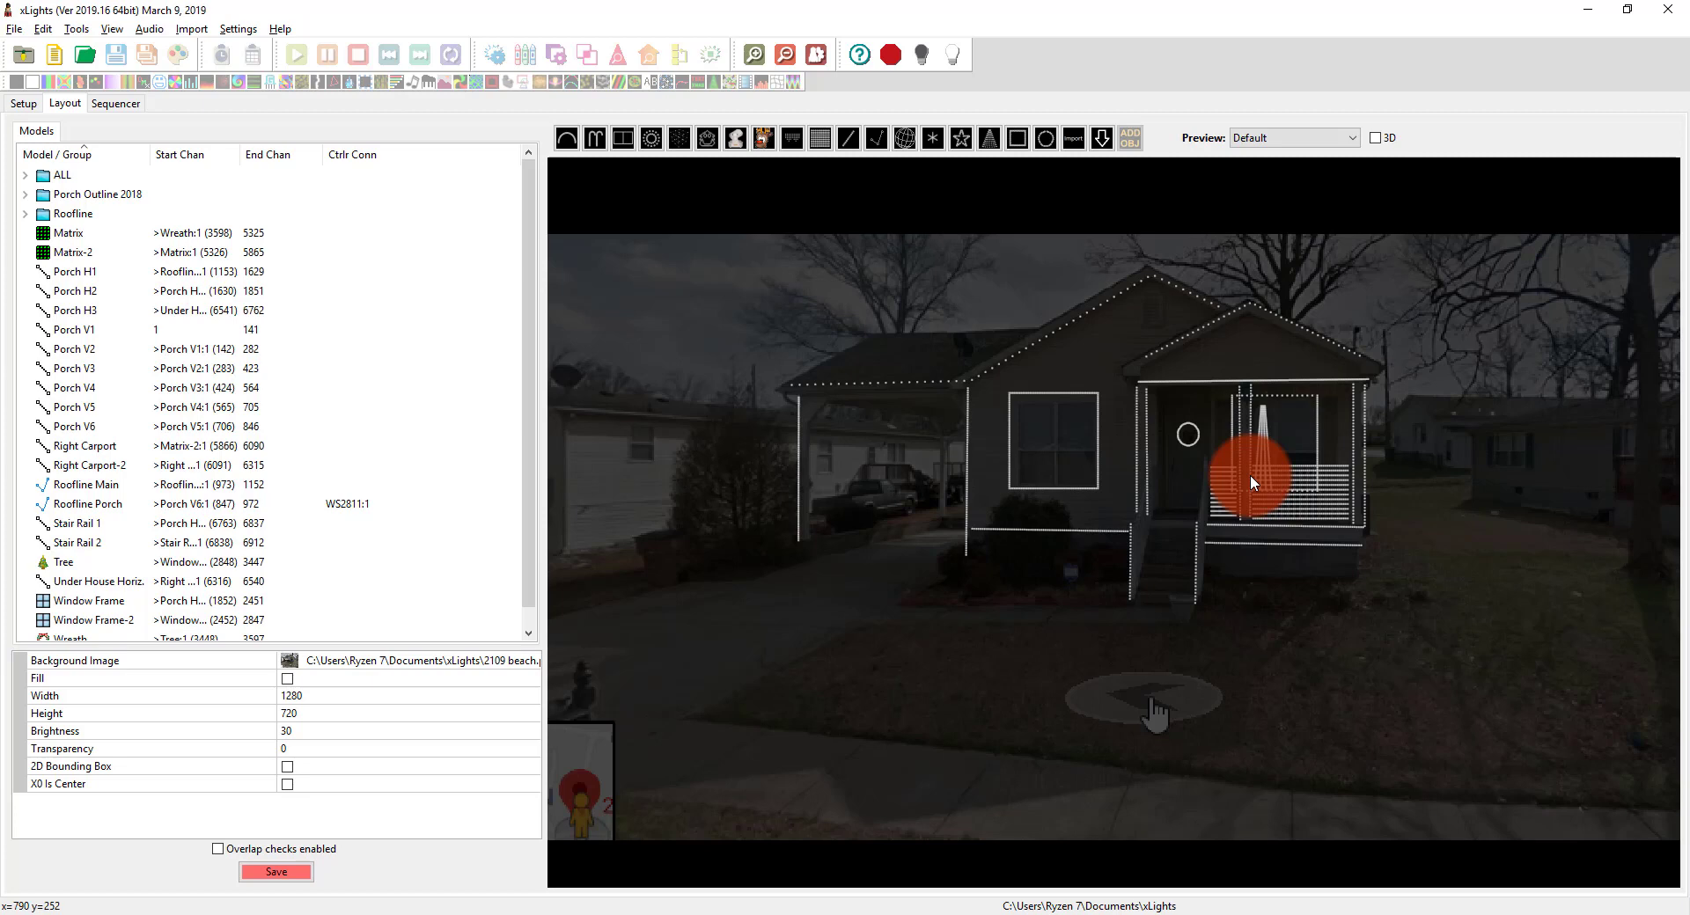
{"action": "left_click", "coordinate": [1376, 139]}
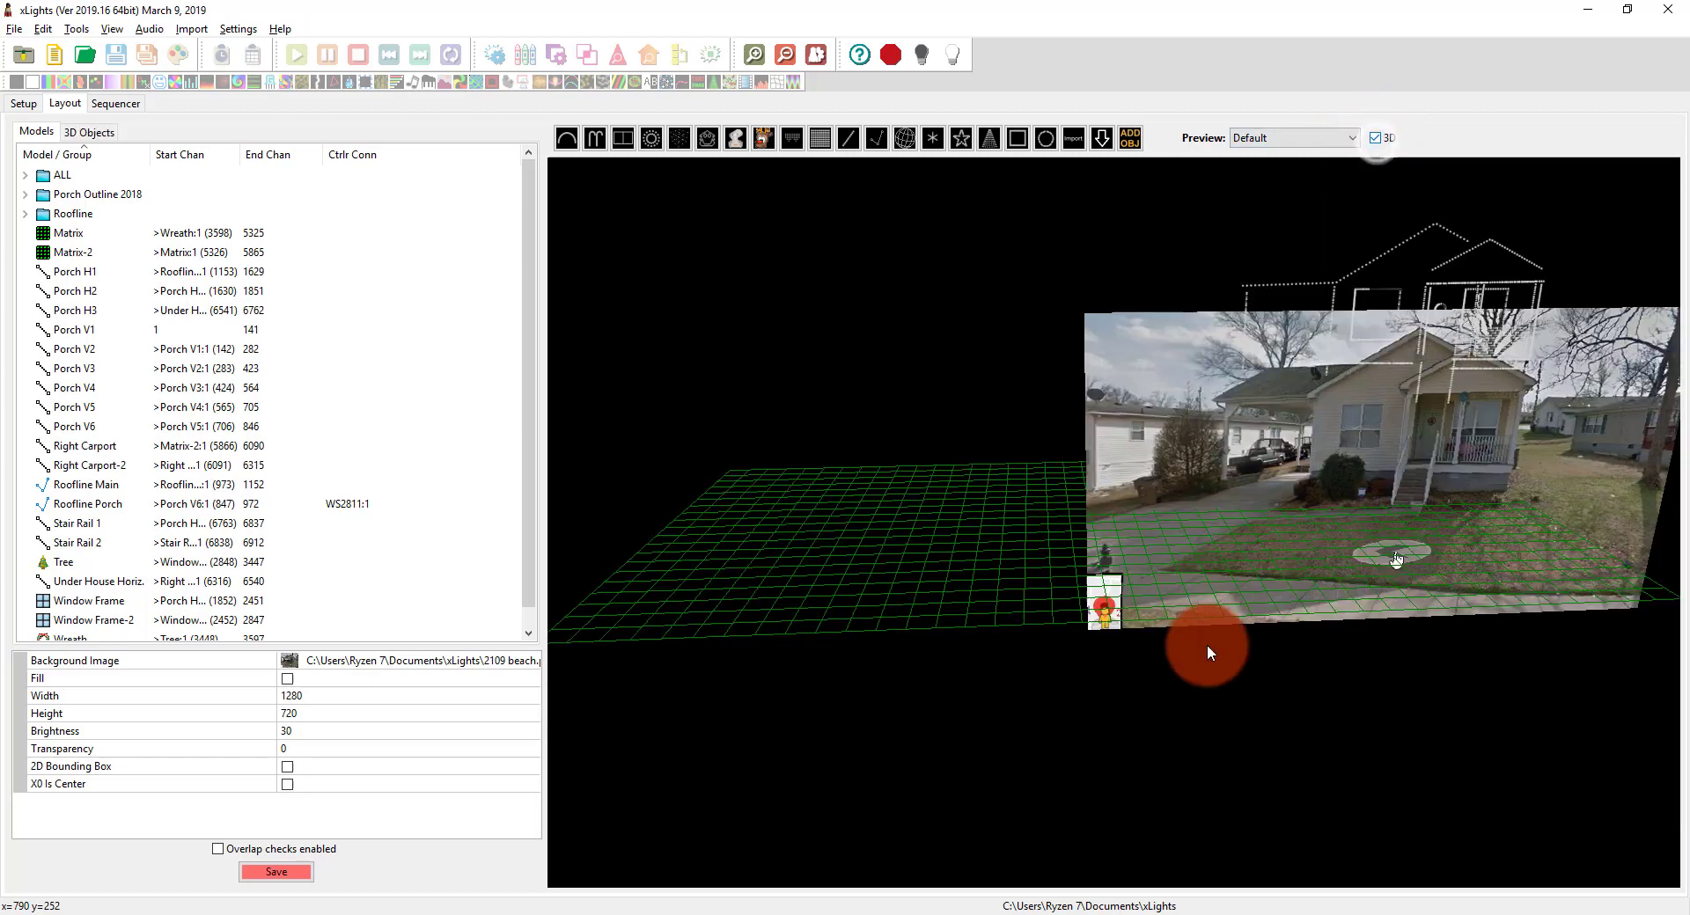
{"action": "left_click", "coordinate": [1378, 304]}
{"action": "mouse_move", "coordinate": [1378, 306]}
{"action": "left_mouse_down"}
{"action": "mouse_move", "coordinate": [1425, 368]}
{"action": "mouse_move", "coordinate": [1363, 294]}
{"action": "mouse_move", "coordinate": [1413, 350]}
{"action": "mouse_move", "coordinate": [1385, 326]}
{"action": "left_mouse_up"}
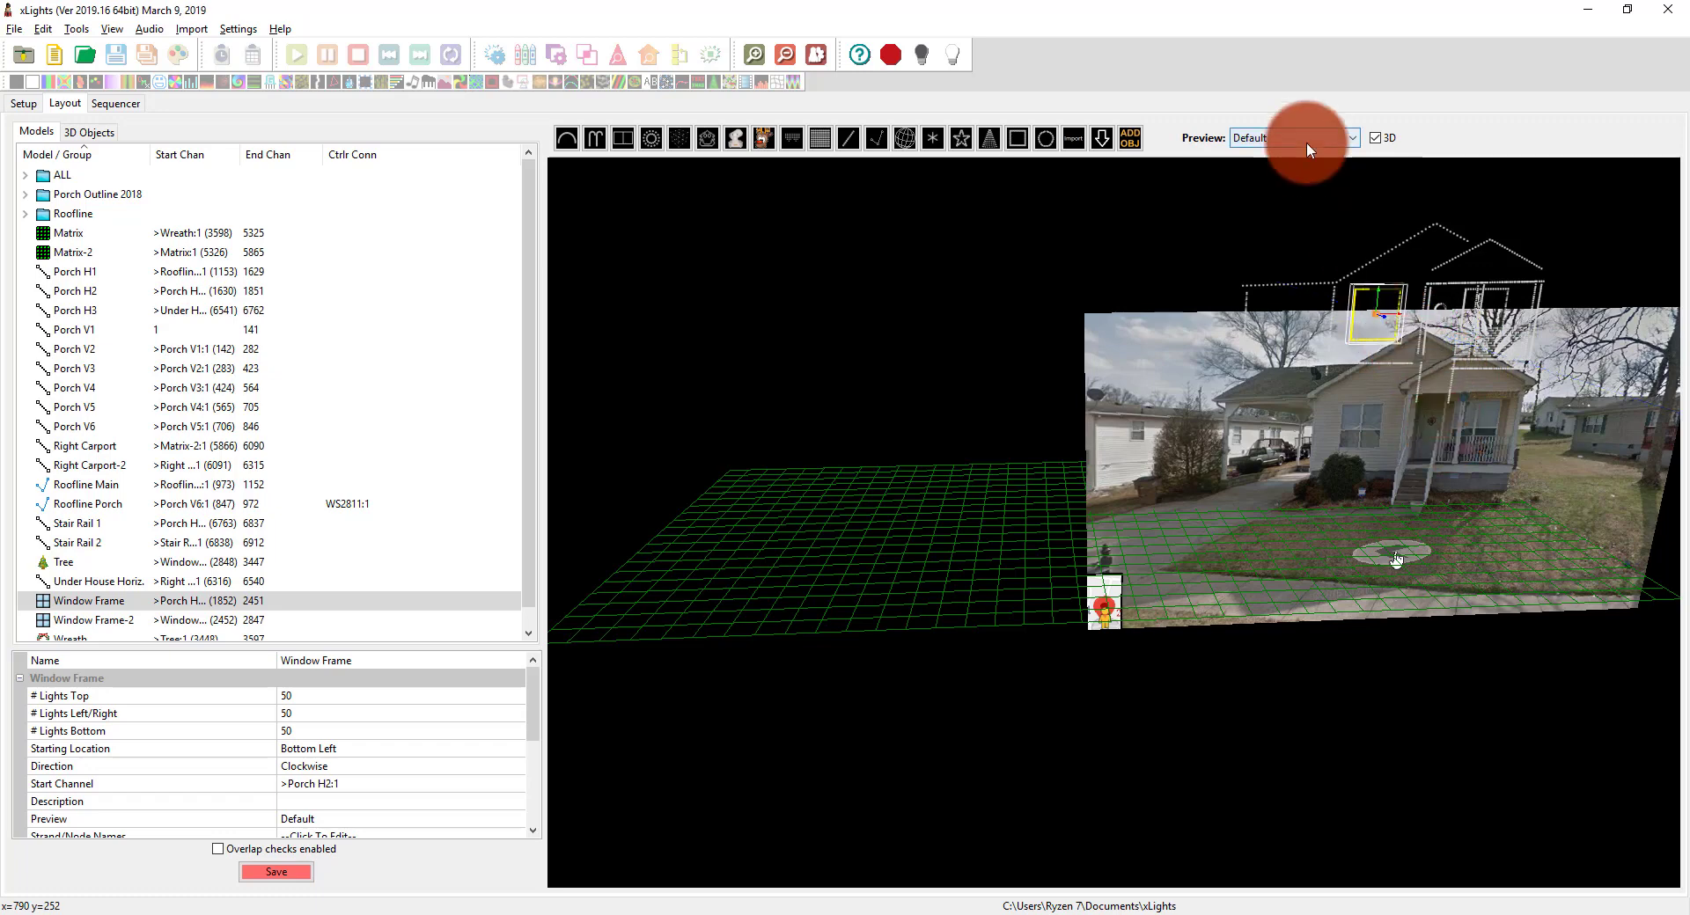
{"action": "left_click", "coordinate": [1374, 138]}
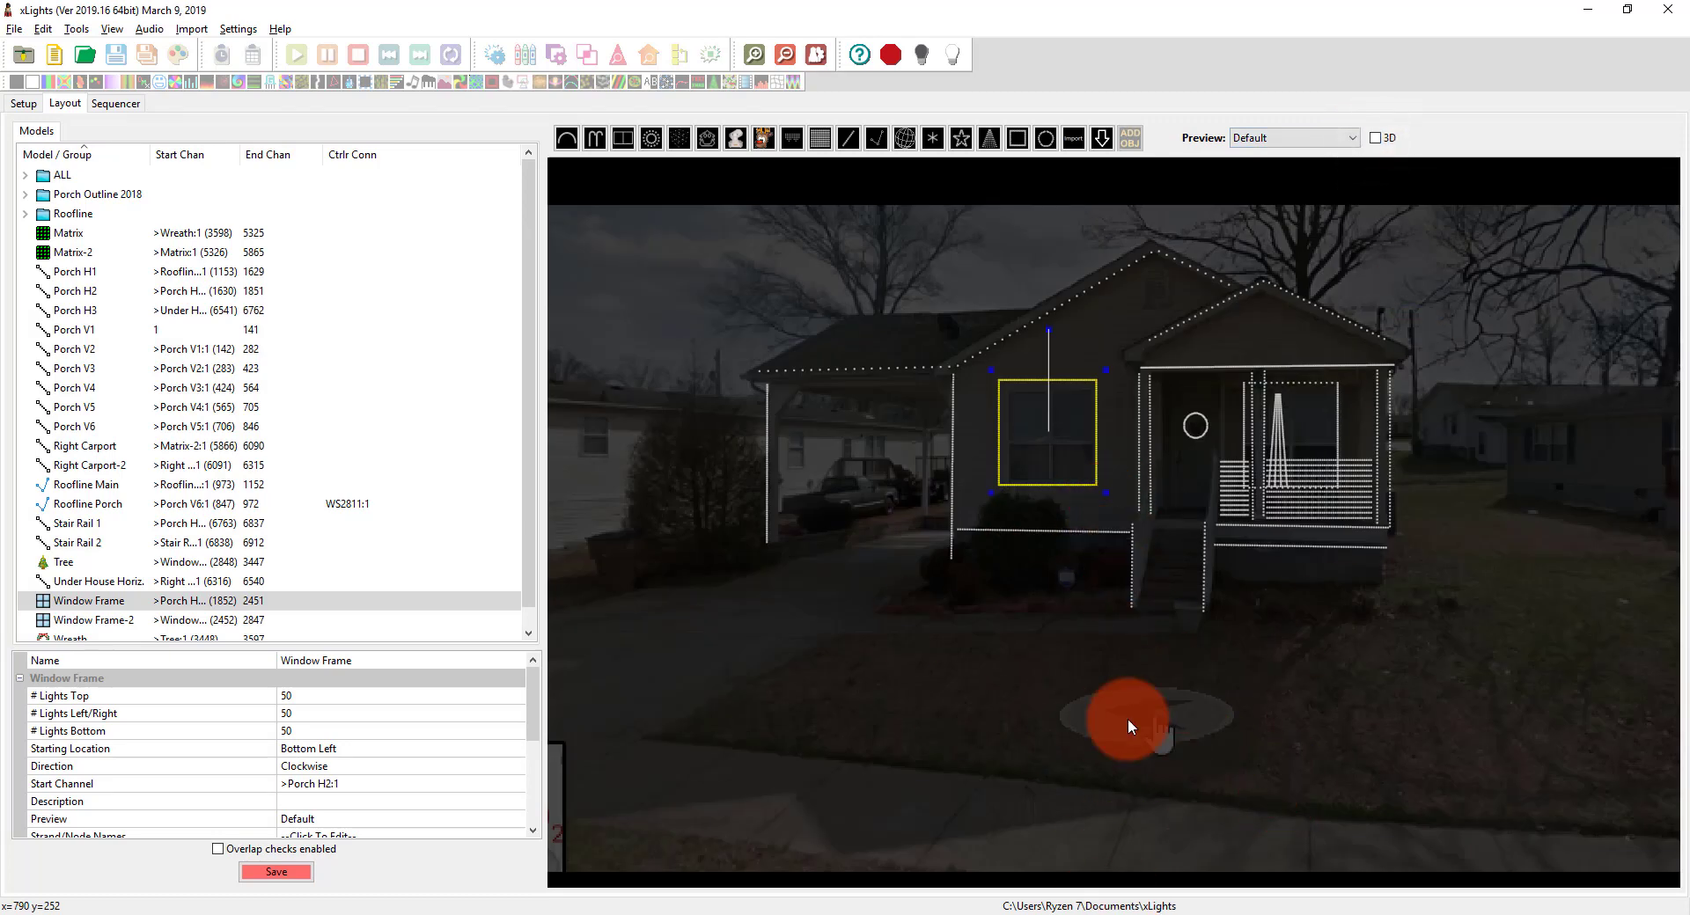
{"action": "left_click", "coordinate": [980, 337]}
{"action": "left_click", "coordinate": [1445, 563]}
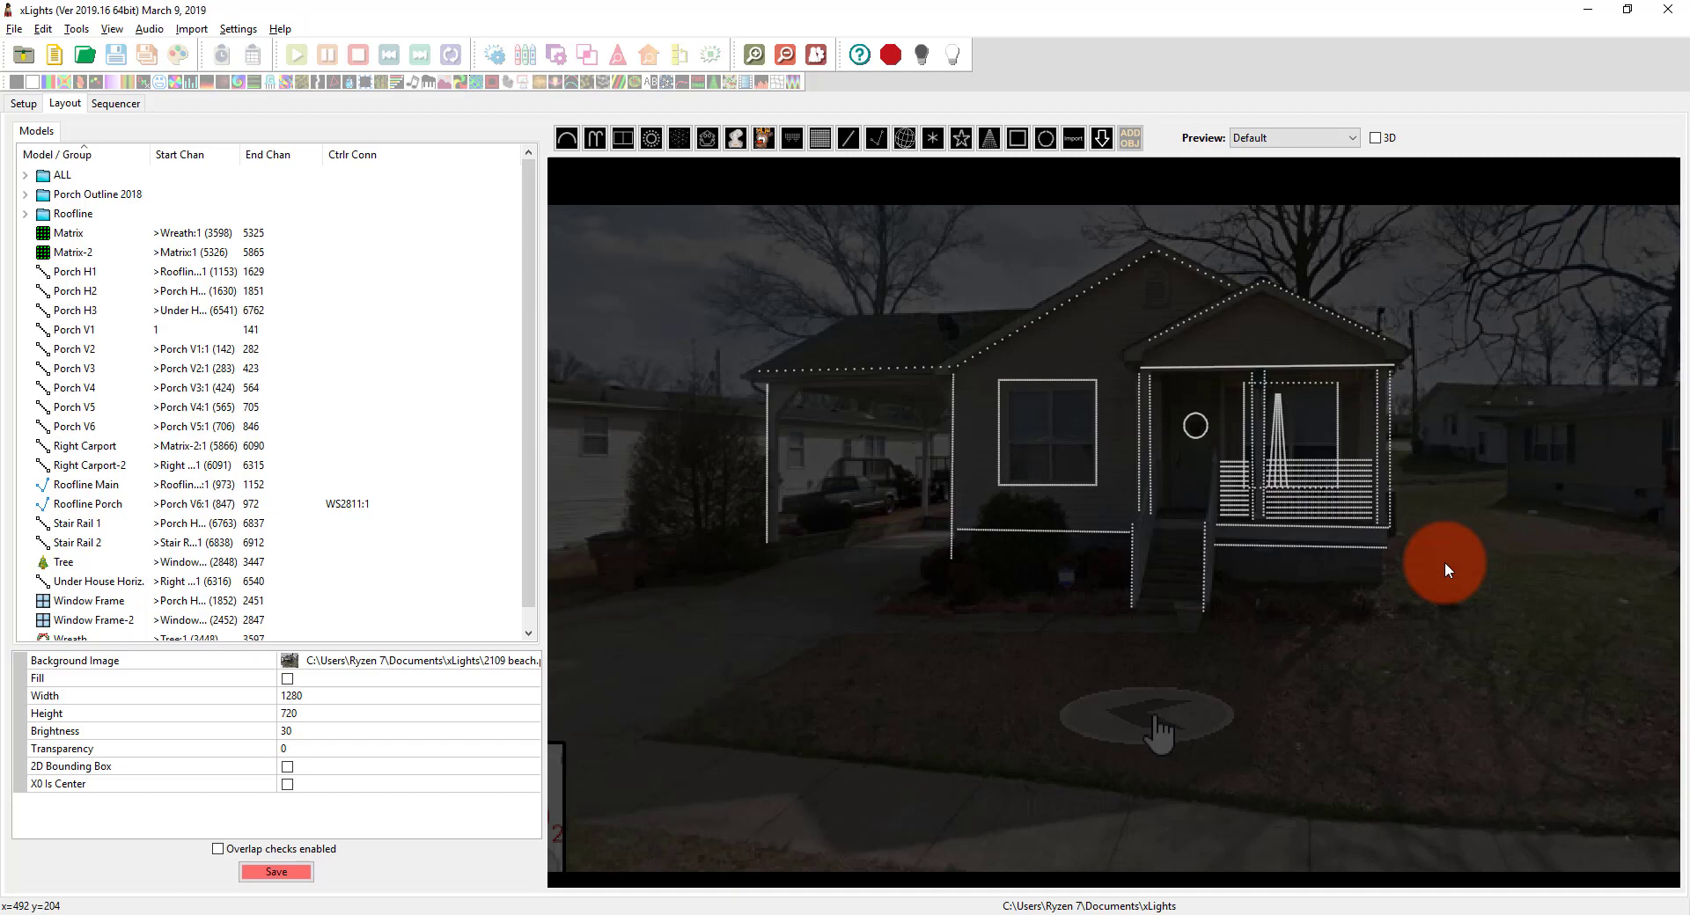
{"action": "left_click", "coordinate": [1377, 138]}
{"action": "left_click", "coordinate": [1377, 139]}
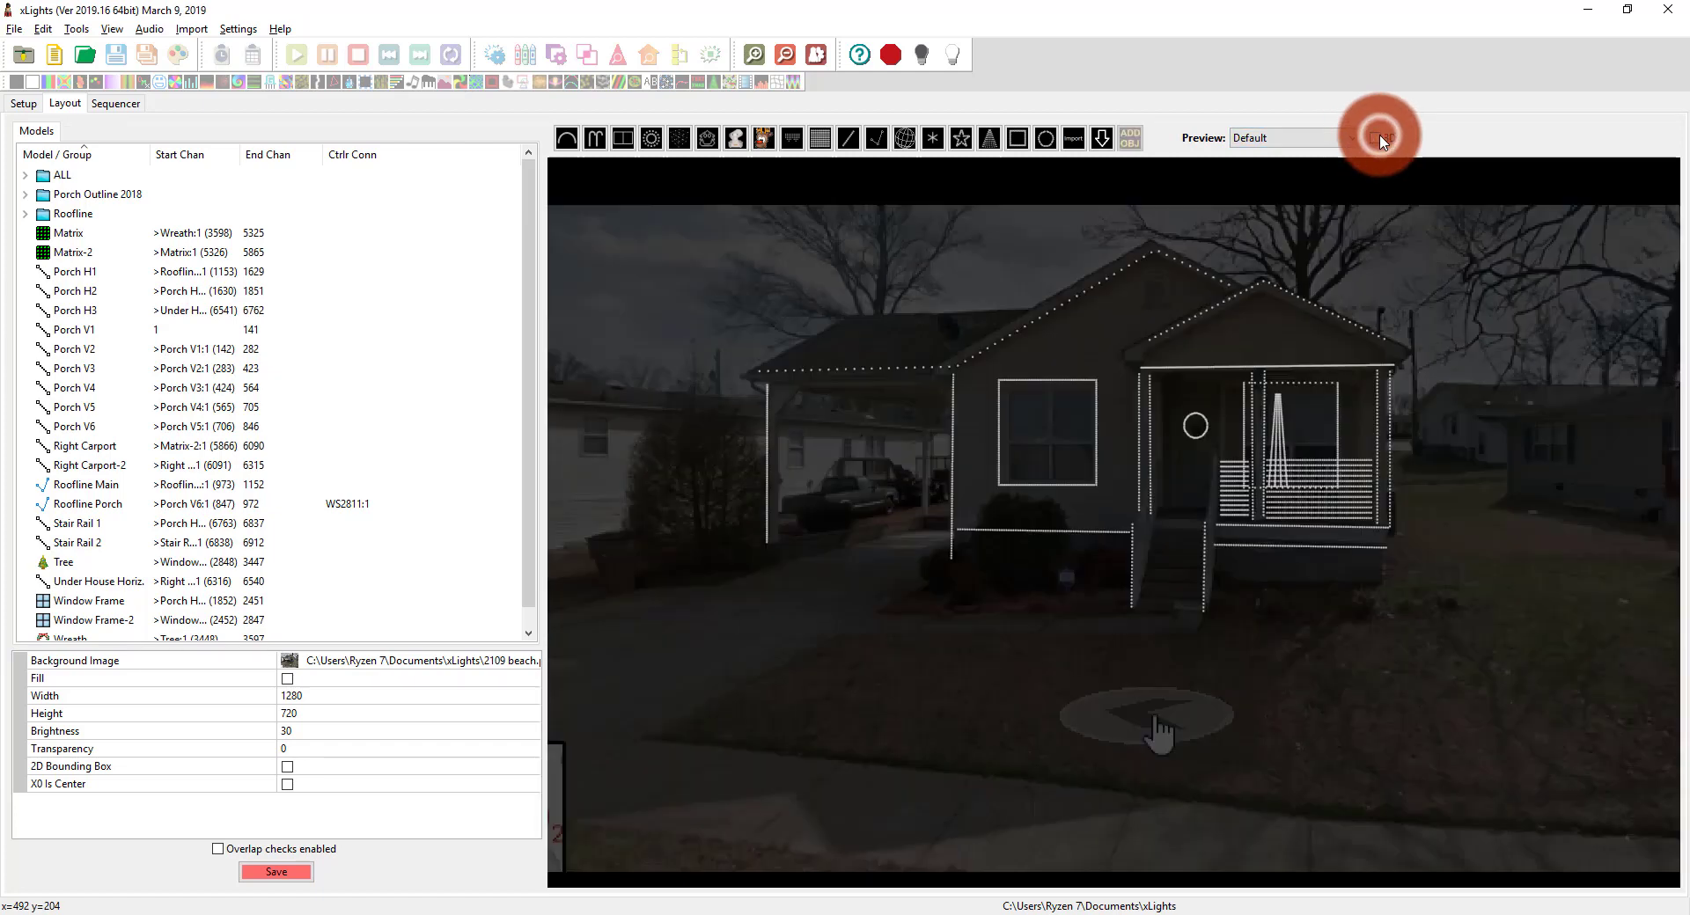